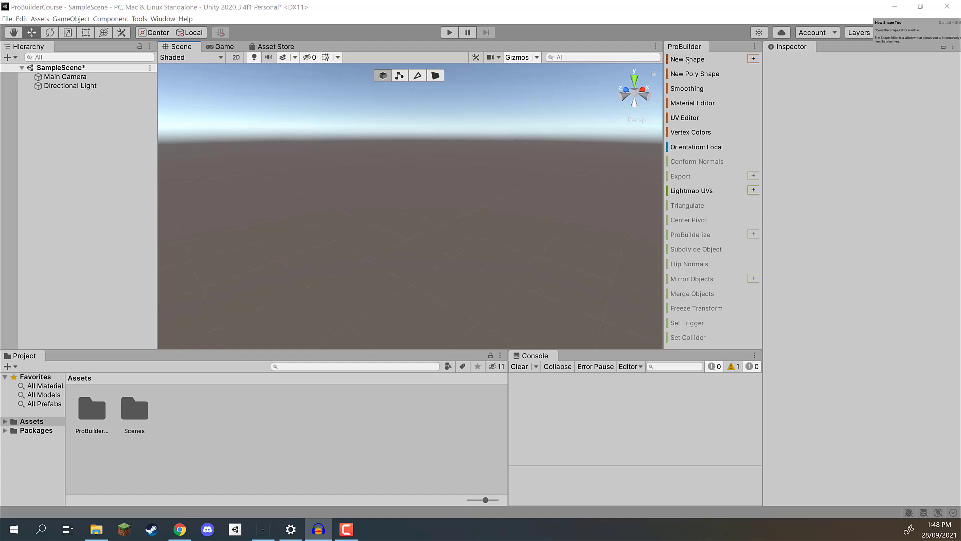
Build a new ProBuilder cube with a size of 1 on all three axes.
left_click(752, 59)
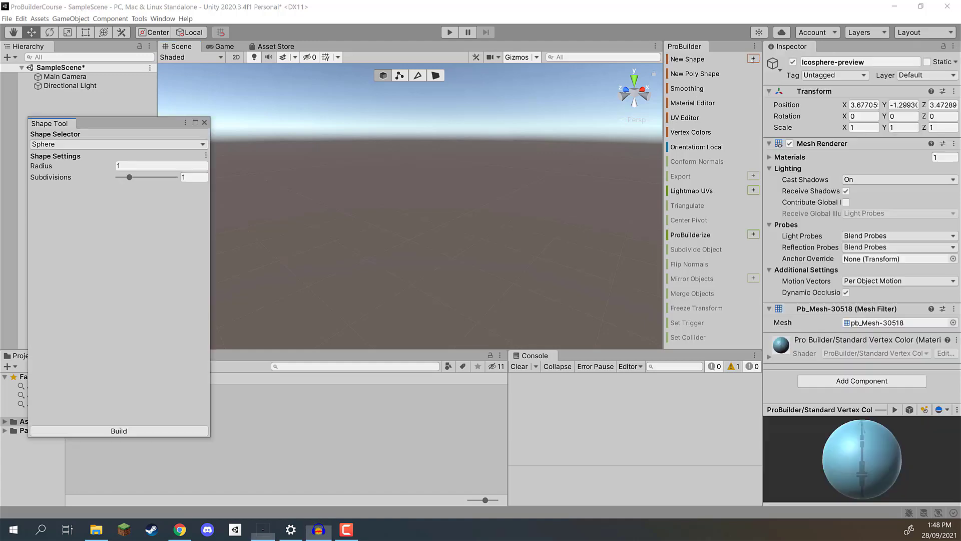
left_click(59, 144)
left_click(51, 156)
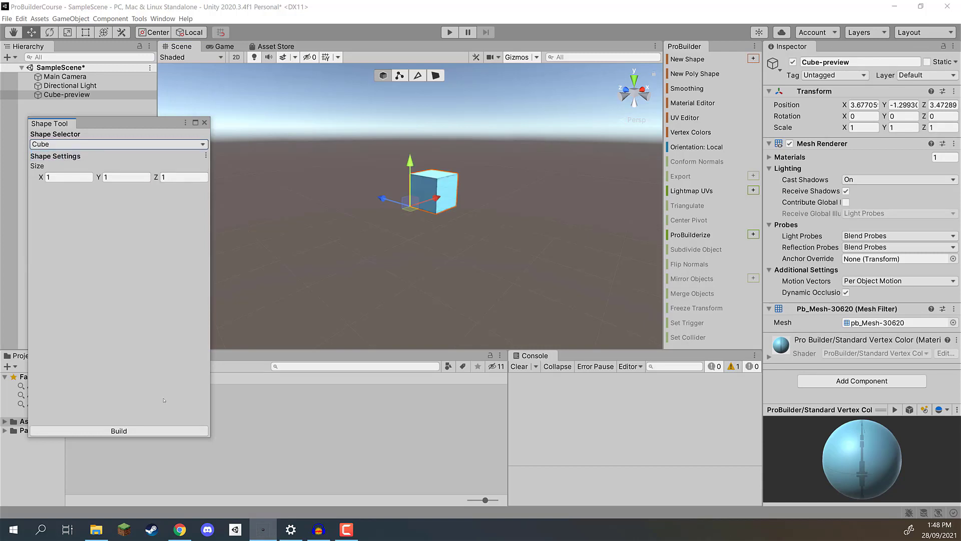
left_click(119, 431)
left_click(204, 123)
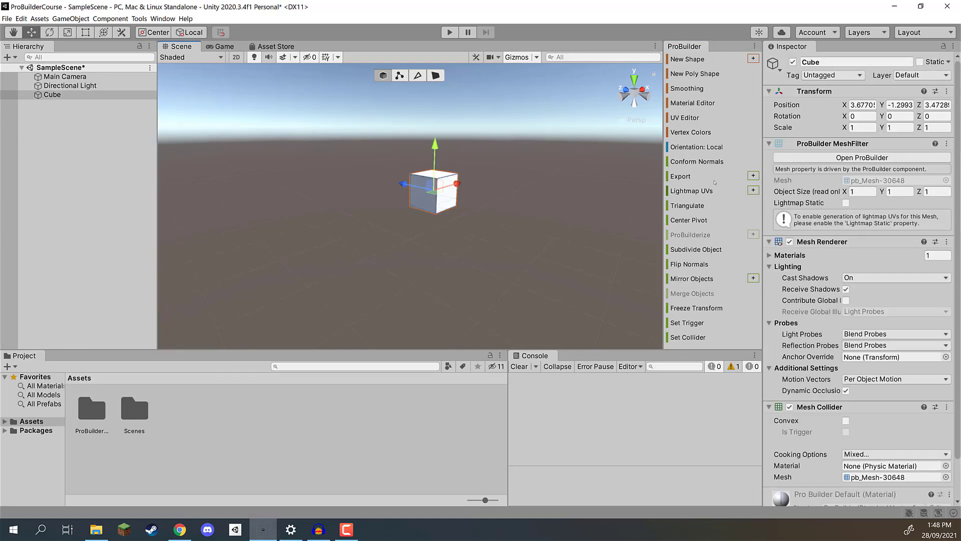
Center the cube's pivot and set its position to 0, 0, 0.
left_click(690, 220)
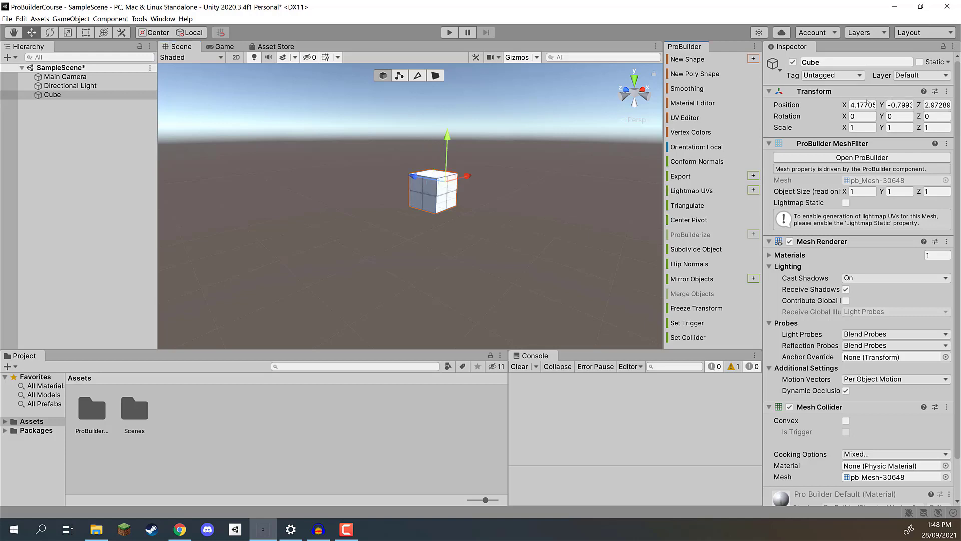
left_click(868, 105)
type("0")
key("Tab")
type("0")
key("Tab")
type("0")
key("Tab")
Insert an edge loop through the cube from its front top edge.
right_click_drag(502, 146, 443, 145)
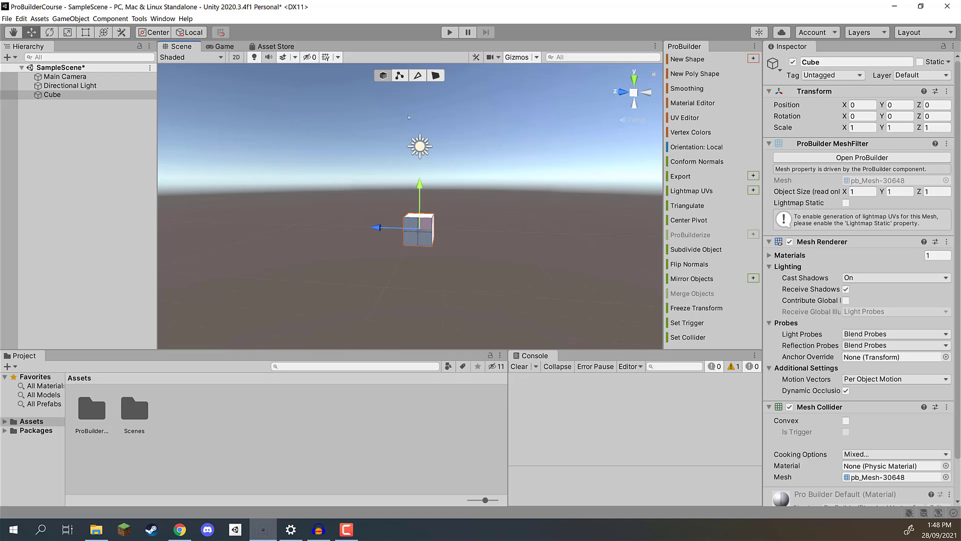
right_click_drag(465, 197, 440, 199)
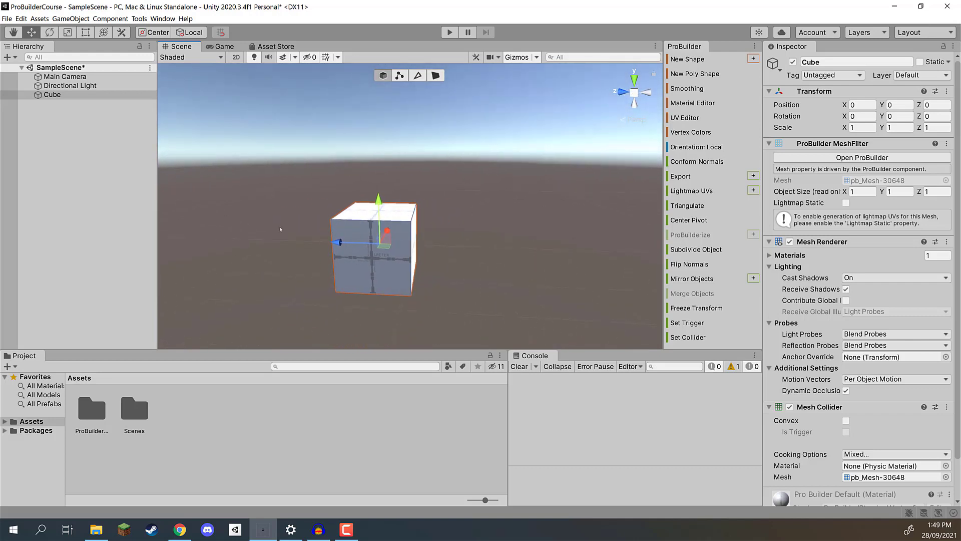
right_click_drag(423, 189, 424, 226)
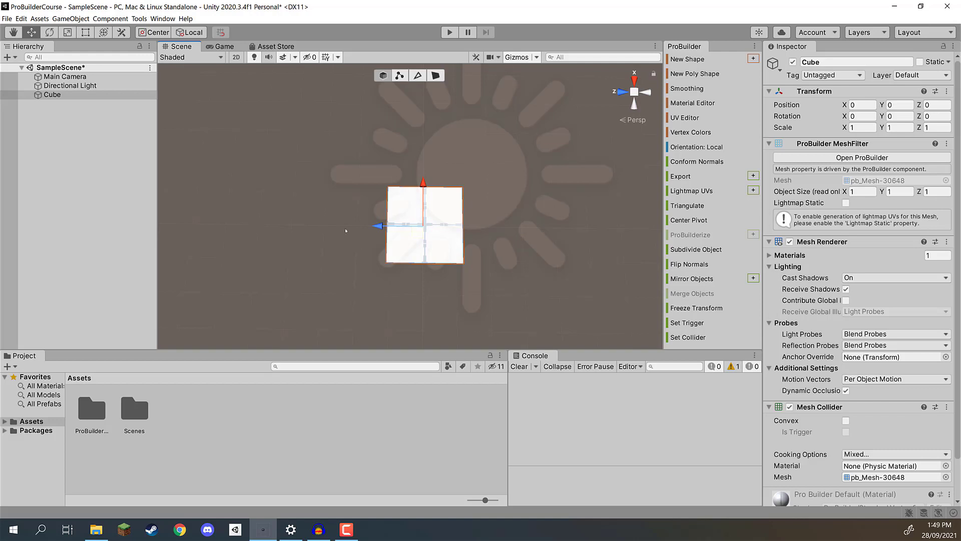
right_click_drag(486, 241, 420, 46)
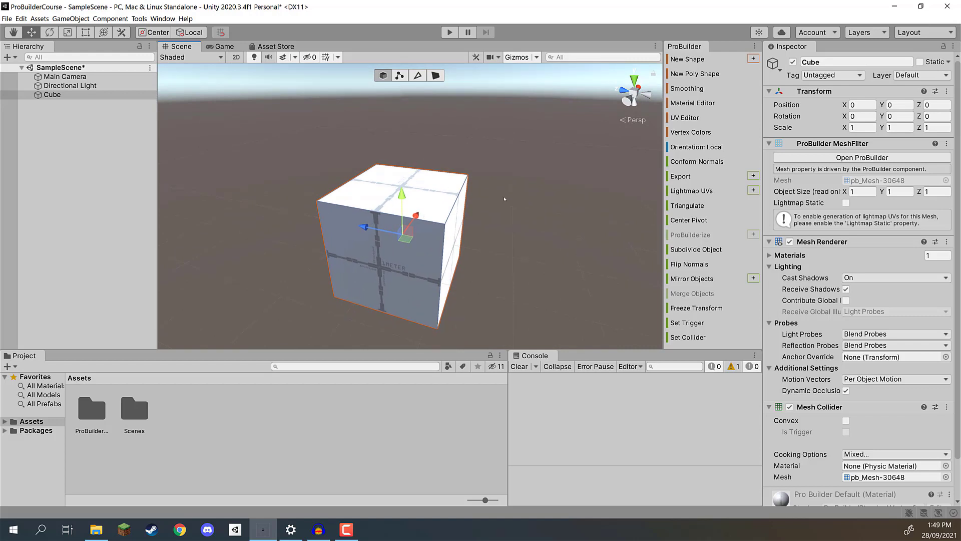
key("3")
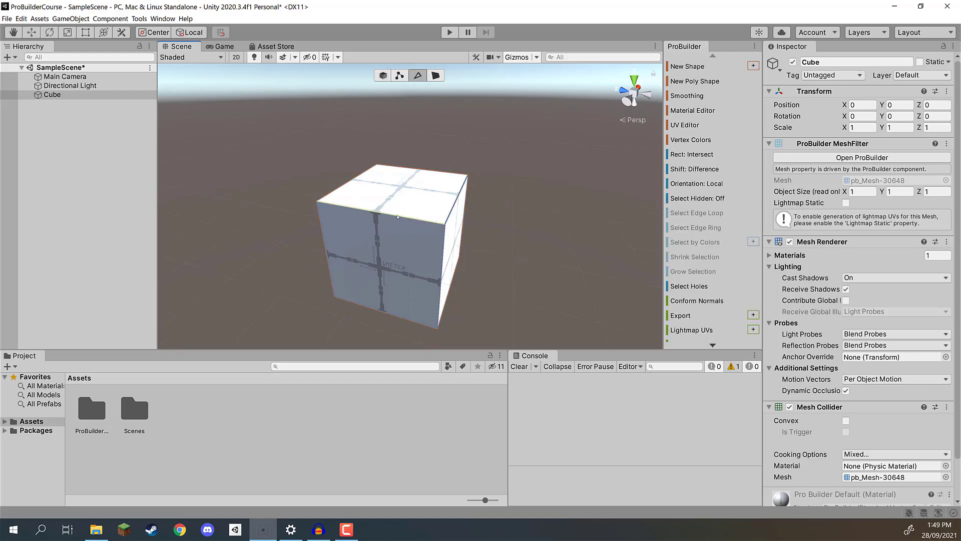
left_click(398, 217)
scroll(721, 251, "down", 5)
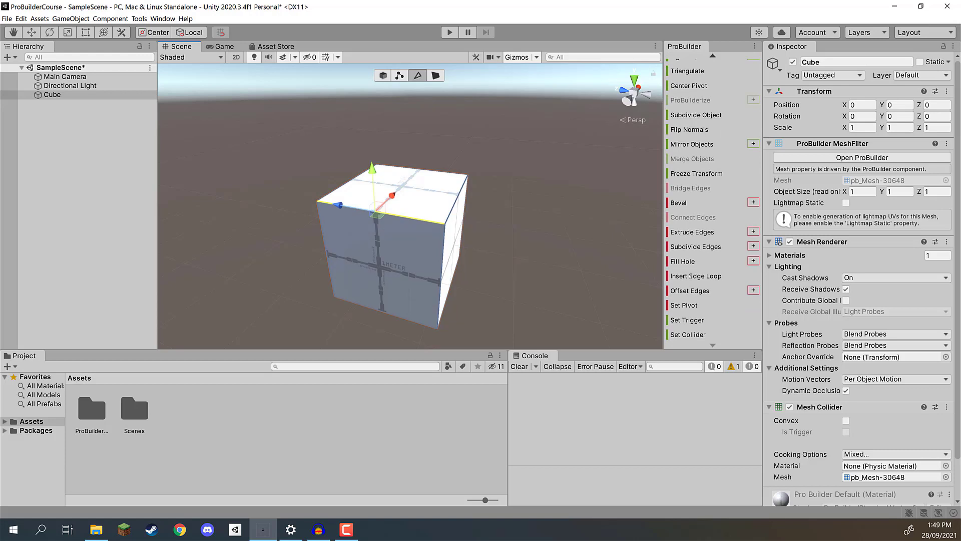
left_click(690, 276)
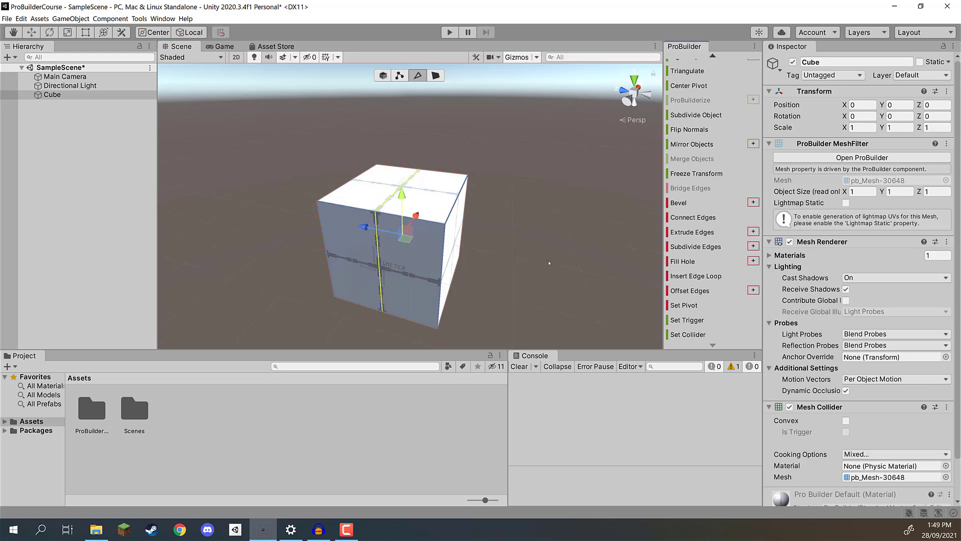
Select the cube's top faces and raise them to form a column about 6.73 units tall.
left_click(436, 75)
left_click(453, 251)
left_click_drag(453, 250, 501, 222, "alt")
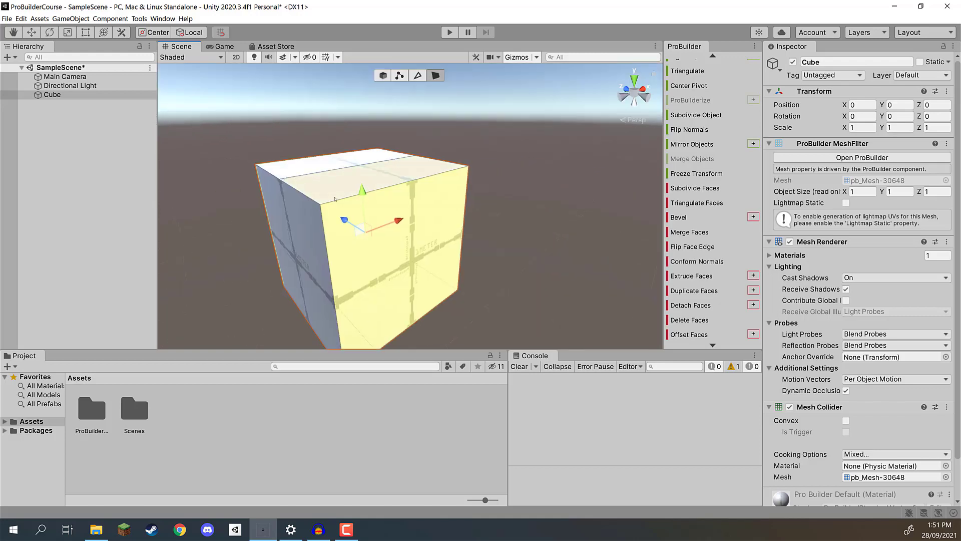
key("r")
left_click_drag(380, 190, 441, 175, "alt")
left_click(442, 213)
left_click(410, 221, "shift")
left_click_drag(418, 217, 418, 77)
right_click_drag(434, 210, 429, 161)
key("s")
left_click_drag(429, 161, 422, 133)
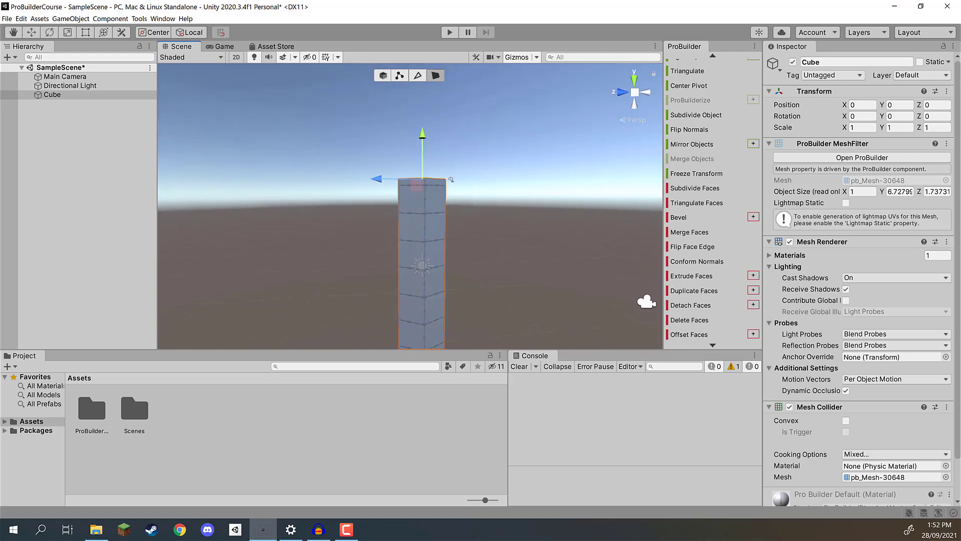
Extrude the column's top faces and raise them to an overall height of about 7.93 units.
right_click_drag(422, 133, 436, 210)
key("w")
key("w")
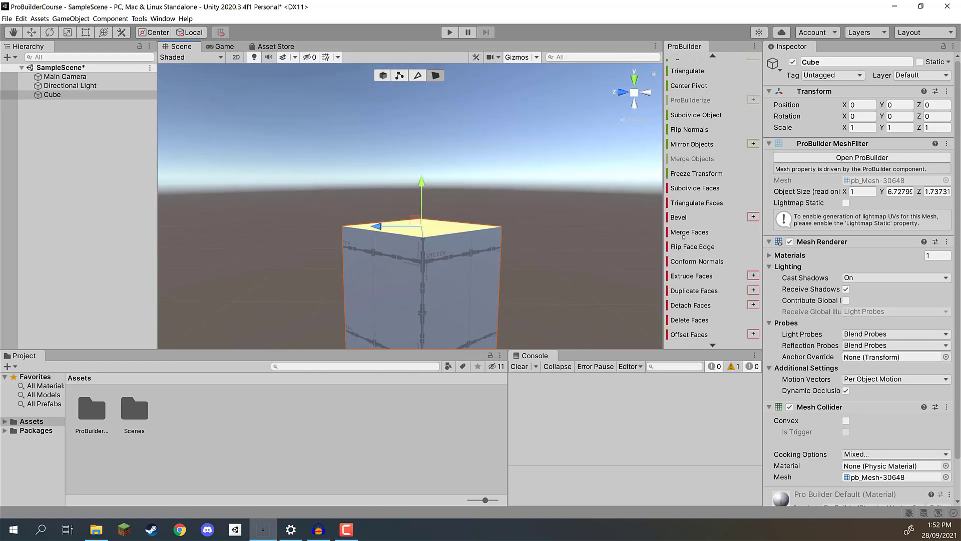
left_click(698, 275)
right_click_drag(431, 211, 421, 185)
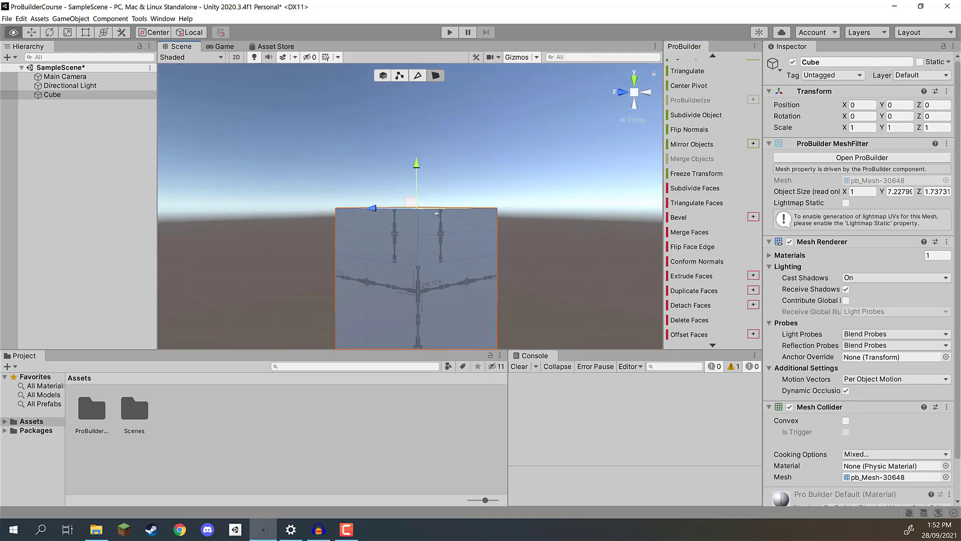
left_click_drag(418, 159, 415, 128)
right_click_drag(416, 127, 435, 191)
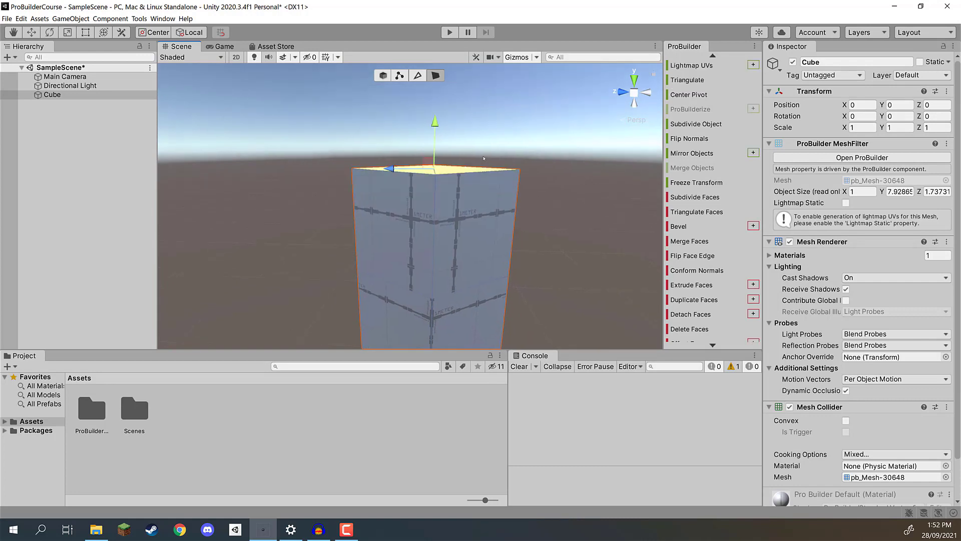
Scale the column's extruded top faces down to a point to form a pyramid tip.
key("r")
right_click_drag(435, 170, 433, 180)
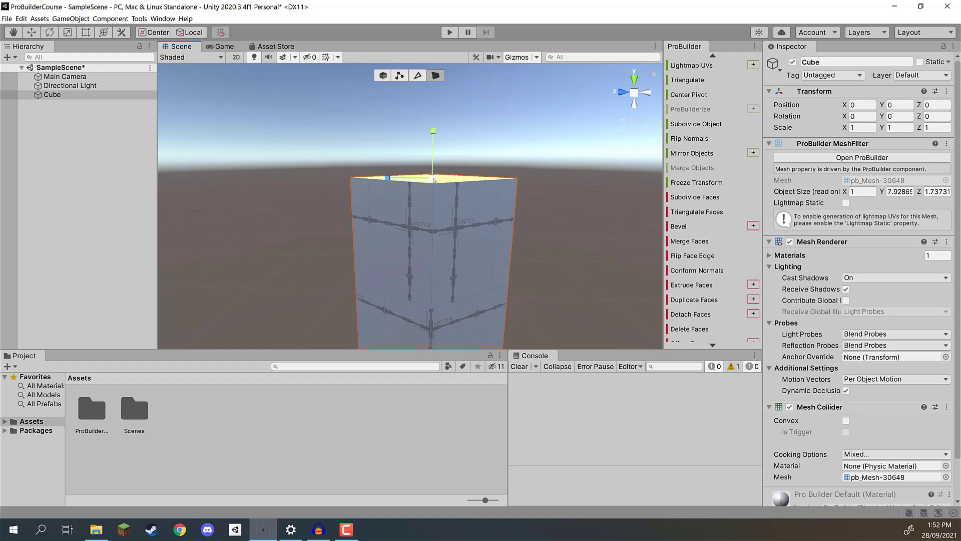
left_click_drag(434, 180, 434, 180)
key("alt+c")
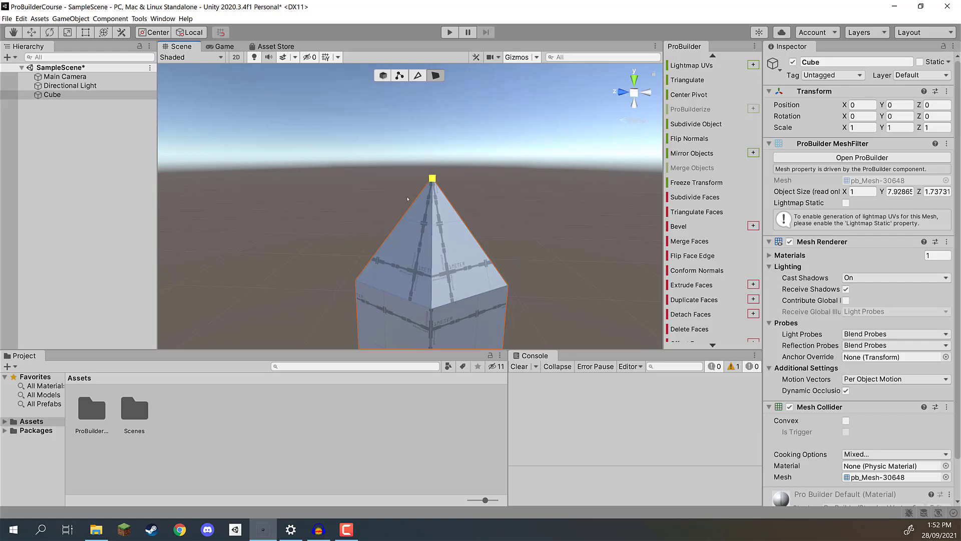
left_click(433, 179)
left_click_drag(494, 193, 500, 148, "alt")
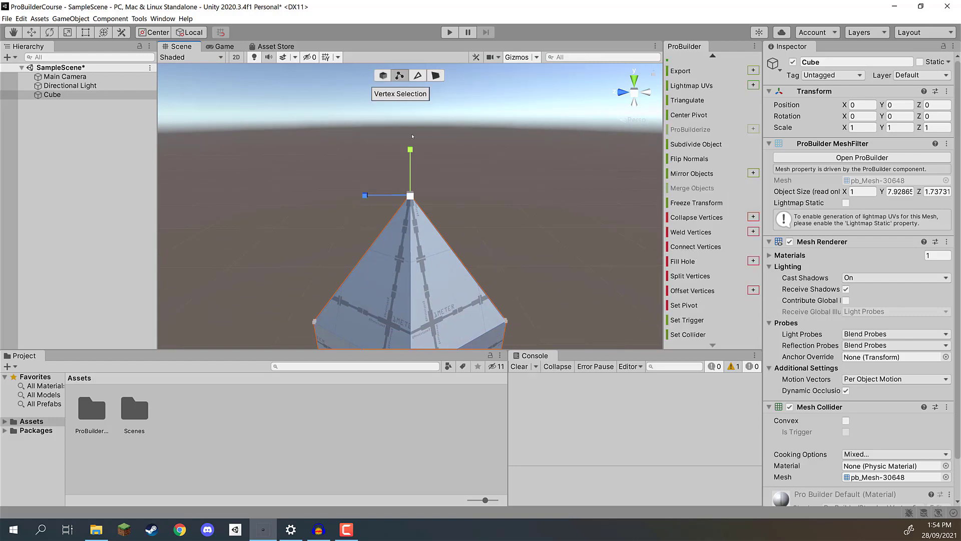
In vertex selection mode, raise one of the overlapping tip vertices to an overall height of about 8.42 units.
left_click(399, 75)
left_click(473, 264)
left_click(411, 193)
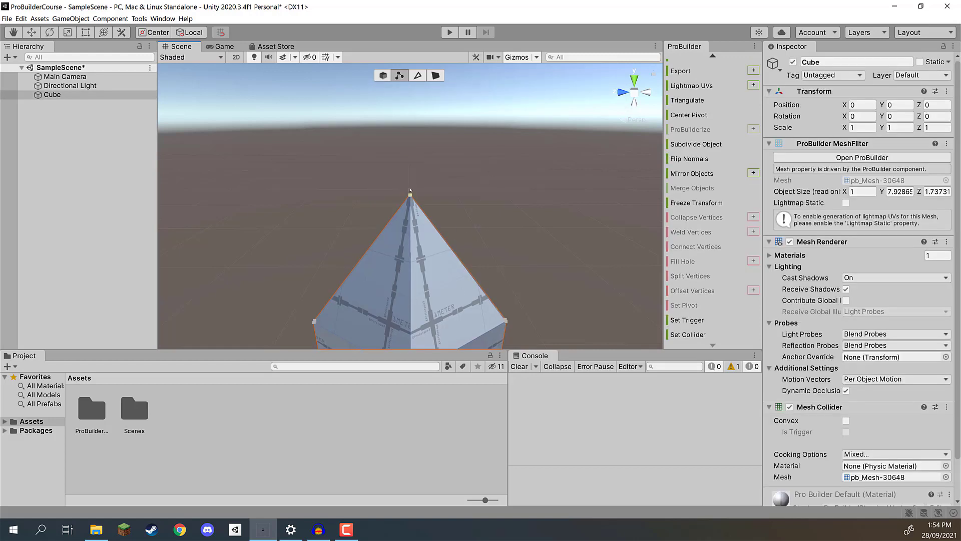
left_click(409, 198)
right_click_drag(511, 198, 424, 184)
key("s")
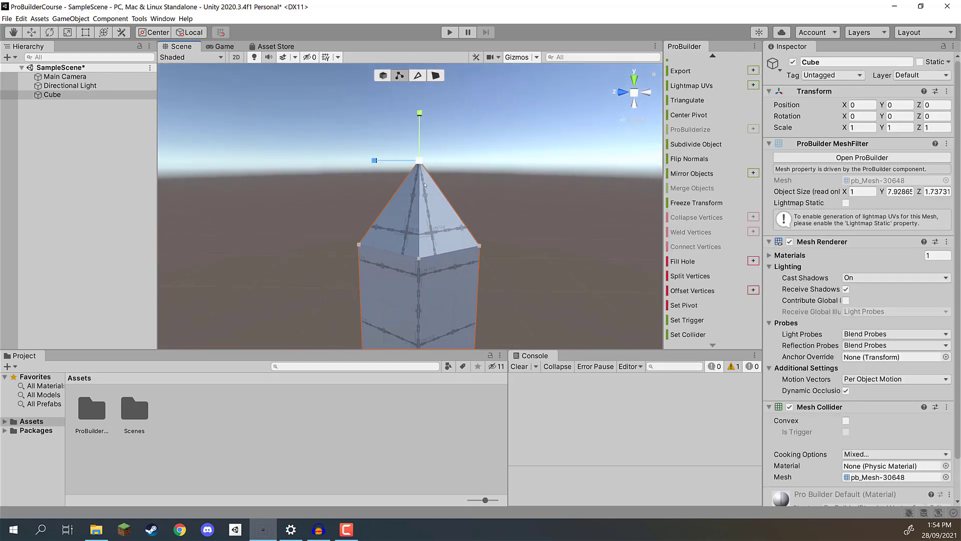
key("w")
scroll(434, 182, "up", 3)
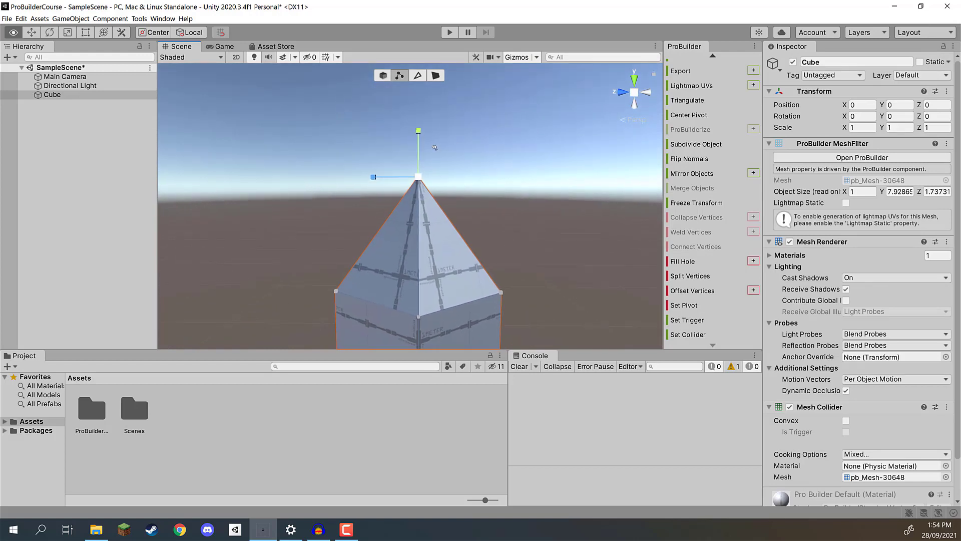
scroll(453, 181, "down", 3)
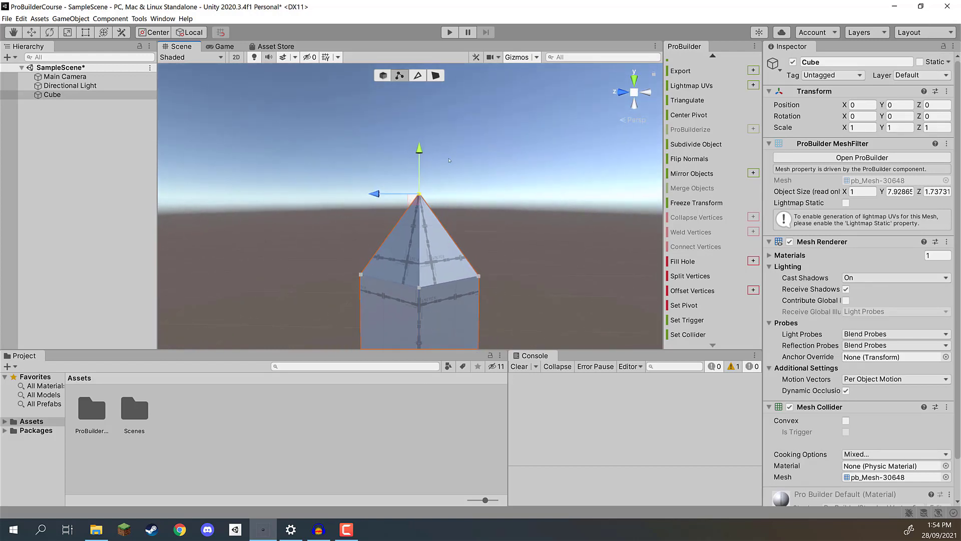
left_click_drag(420, 159, 355, 213)
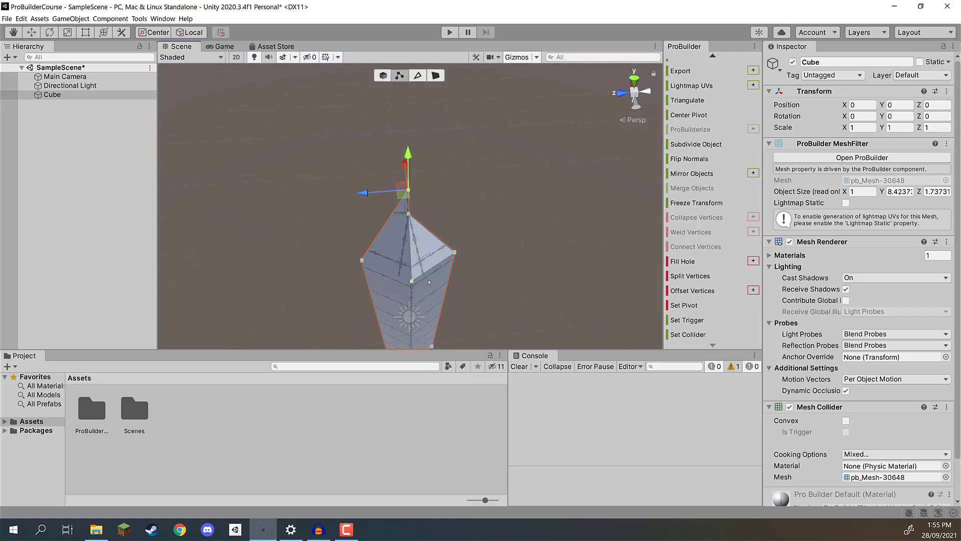
Pull another of the overlapping tip vertices sideways, away from the pyramid's apex.
left_click_drag(355, 251, 376, 248, "alt")
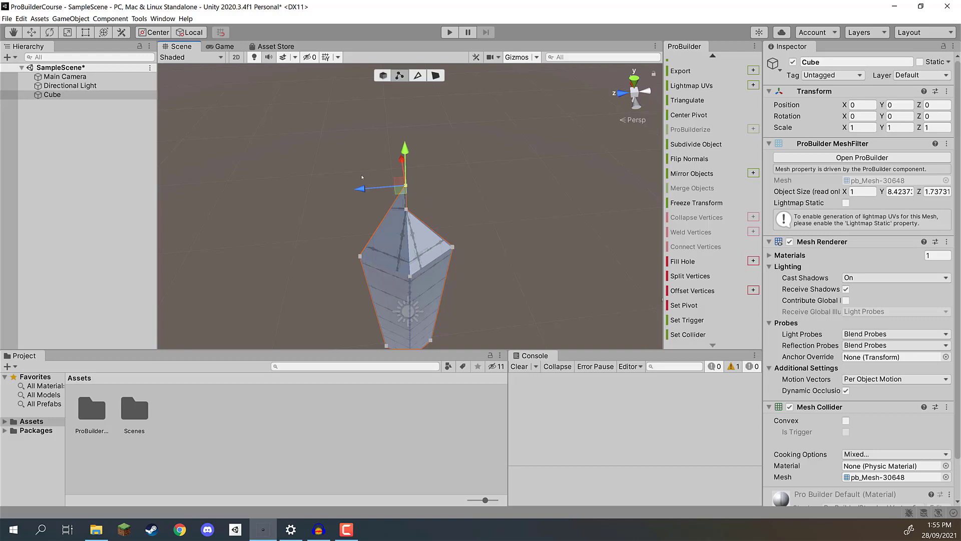
right_click_drag(362, 177, 379, 216, "alt")
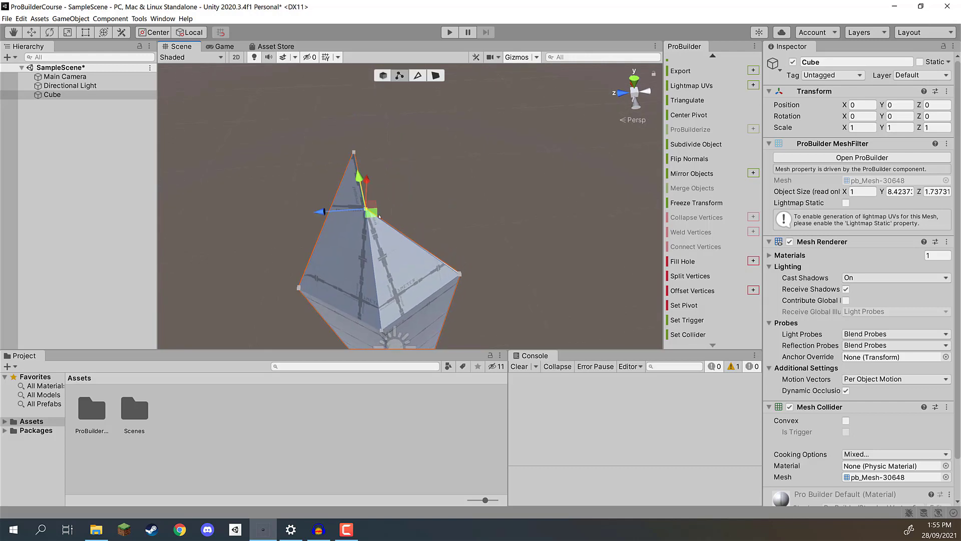
left_click_drag(379, 216, 426, 210)
right_click_drag(426, 210, 434, 177)
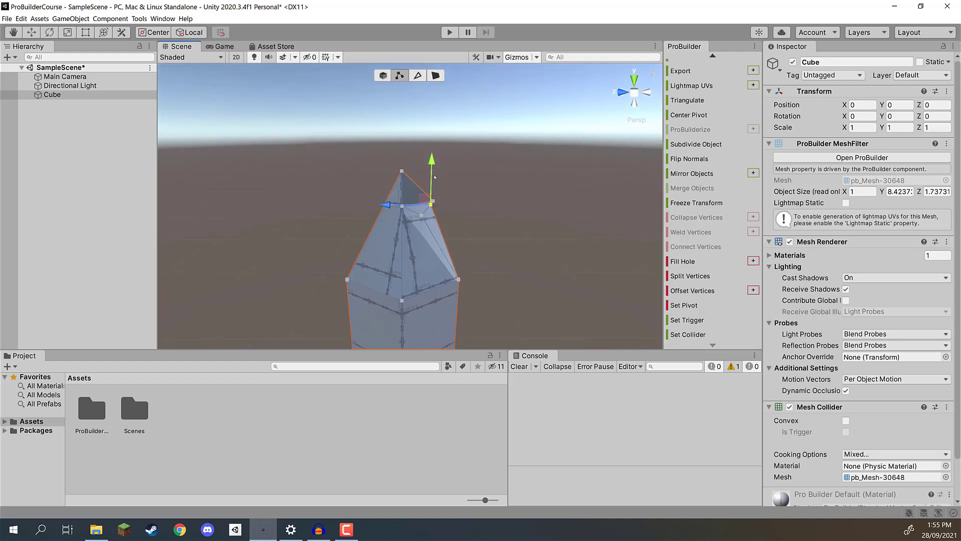
scroll(433, 175, "up", 3)
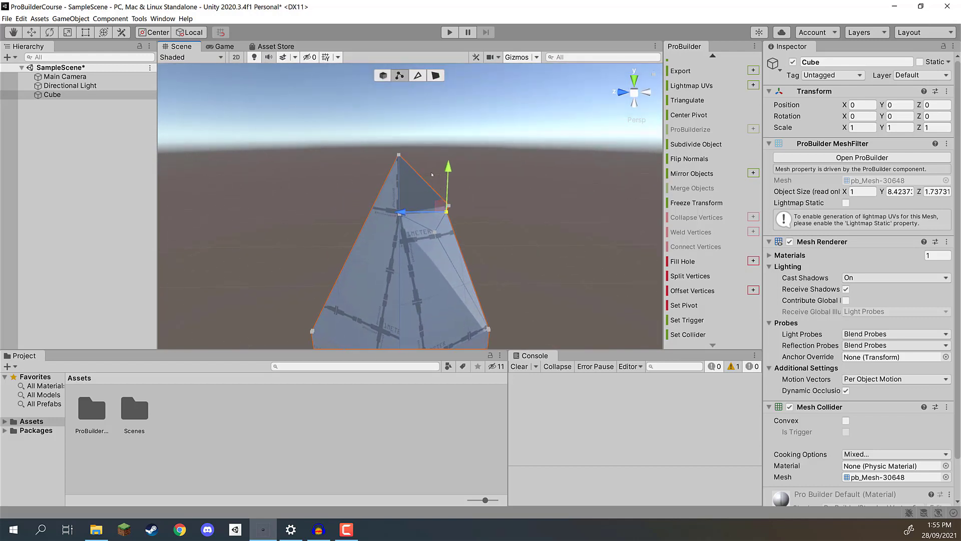
Undo the moves of the individual tip vertices.
key("ctrl+z")
key("ctrl+z")
key("ctrl+z")
key("ctrl+z")
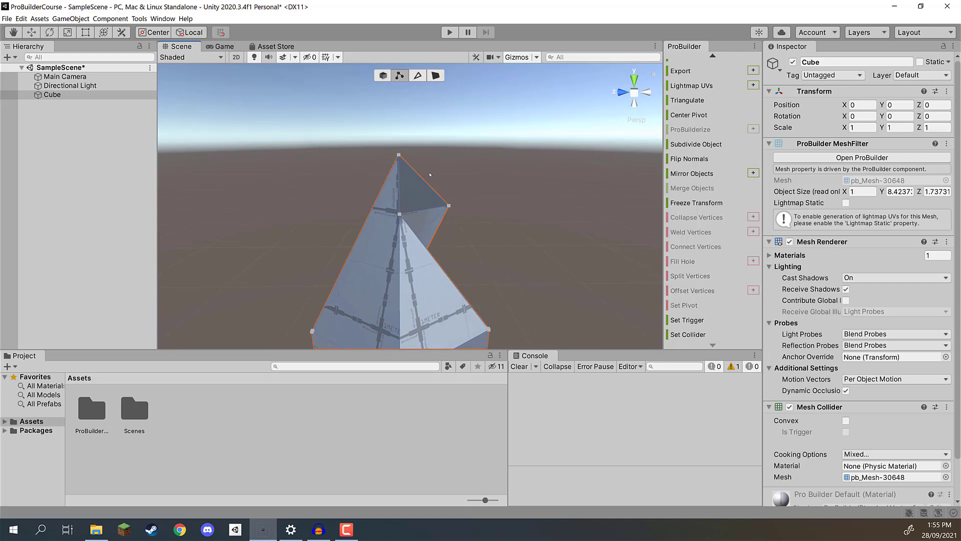
key("ctrl+z")
Select all overlapping vertices at the pyramid's tip together.
right_click_drag(429, 174, 381, 138)
left_click_drag(370, 178, 421, 223)
left_click(421, 210)
left_click_drag(366, 182, 443, 238)
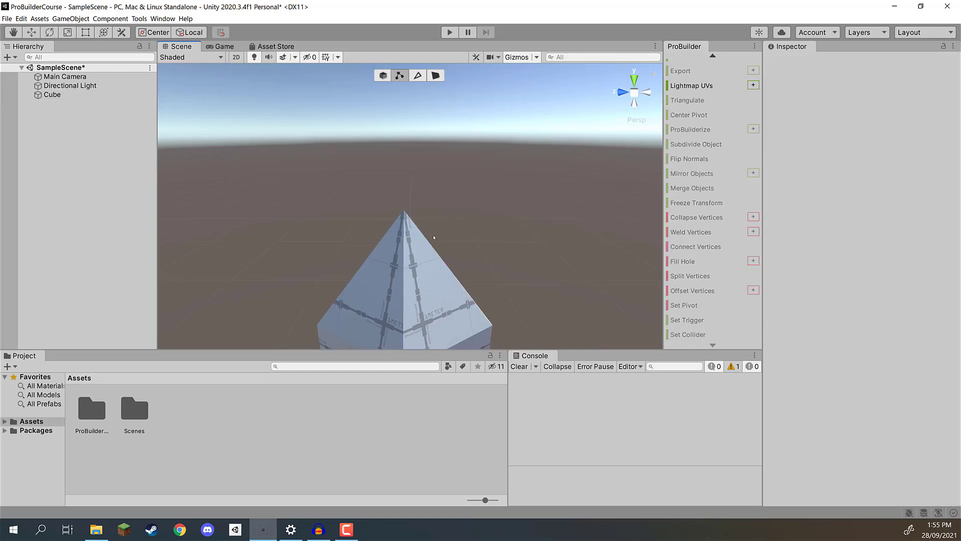
left_click_drag(351, 175, 462, 240)
scroll(462, 240, "up", 3)
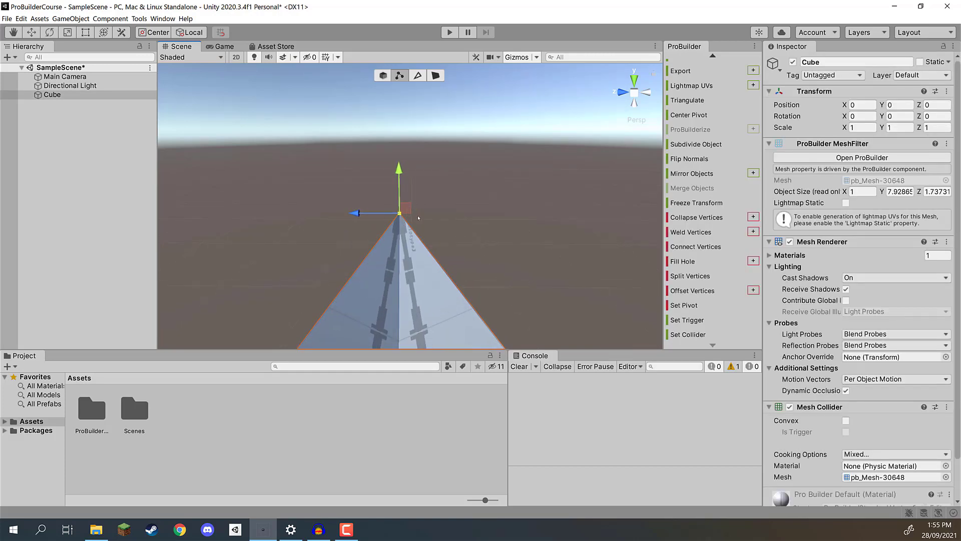
Try moving the selected tip vertices together, and undo the moves.
middle_click_drag(462, 240, 434, 147)
left_click_drag(435, 147, 419, 183)
key("s")
mouse_move(420, 183)
right_mouse_down()
mouse_move(419, 197)
mouse_move(417, 188)
right_mouse_up()
left_click_drag(415, 198, 385, 190)
key("ctrl+z")
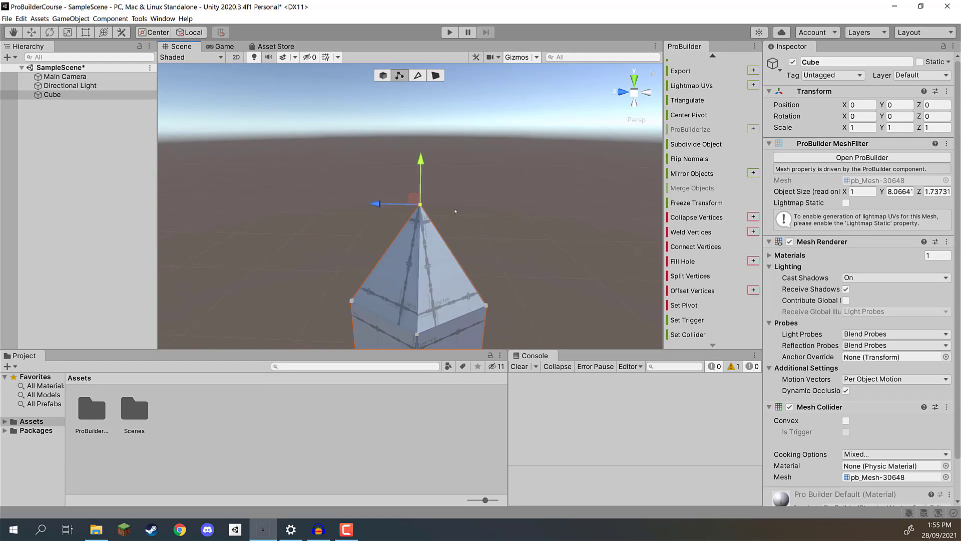
key("ctrl+z")
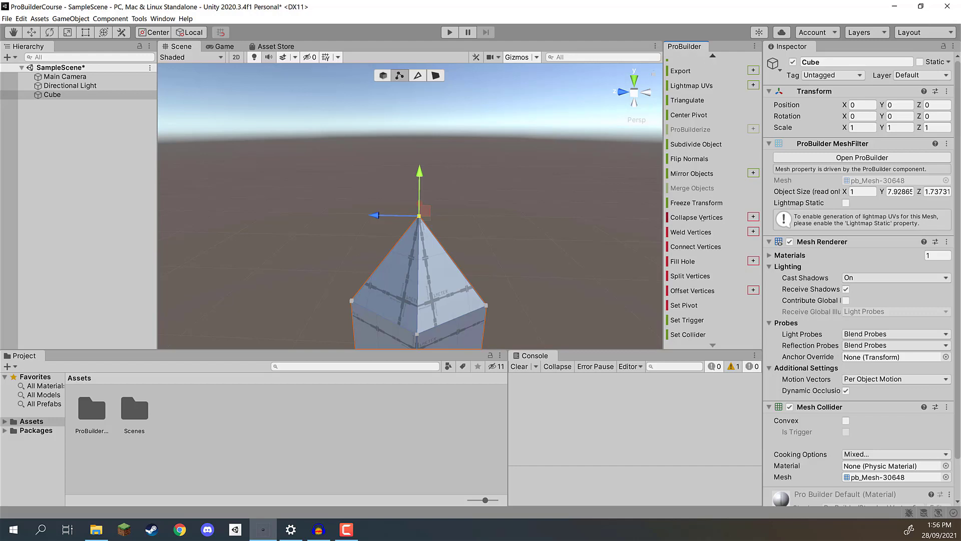
Collapse the overlapping tip vertices into one vertex and select it at the apex.
scroll(428, 266, "up", 3)
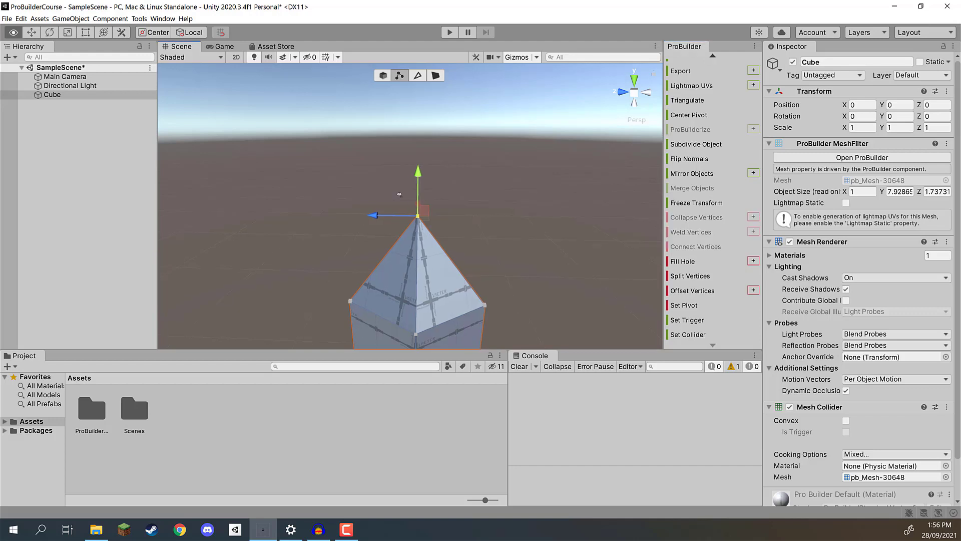
left_click(428, 266)
left_click(427, 266)
left_click(417, 224)
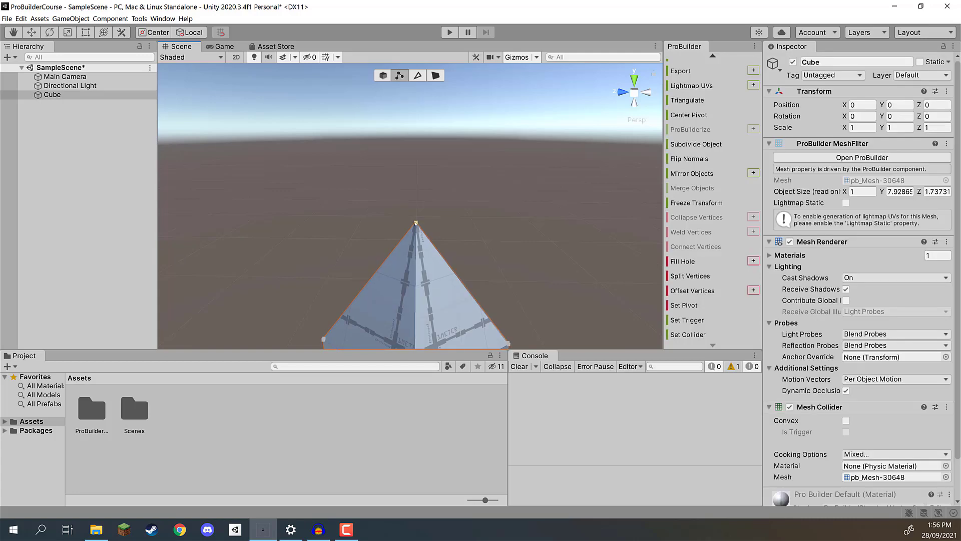
Try moving the merged apex vertex of the pyramid tip, and undo the moves.
key("s")
right_click_drag(461, 239, 461, 230)
left_click_drag(418, 222, 400, 162)
key("ctrl+z")
key("ctrl+z")
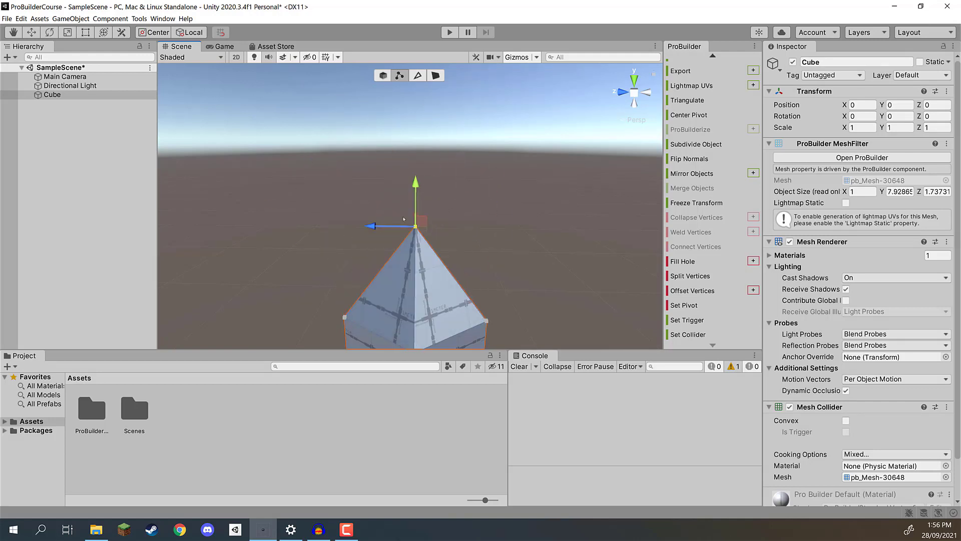
Raise the apex vertex straight up so the column is about 8.75 units tall.
left_click_drag(383, 234, 628, 302, "alt")
left_click_drag(439, 124, 439, 105)
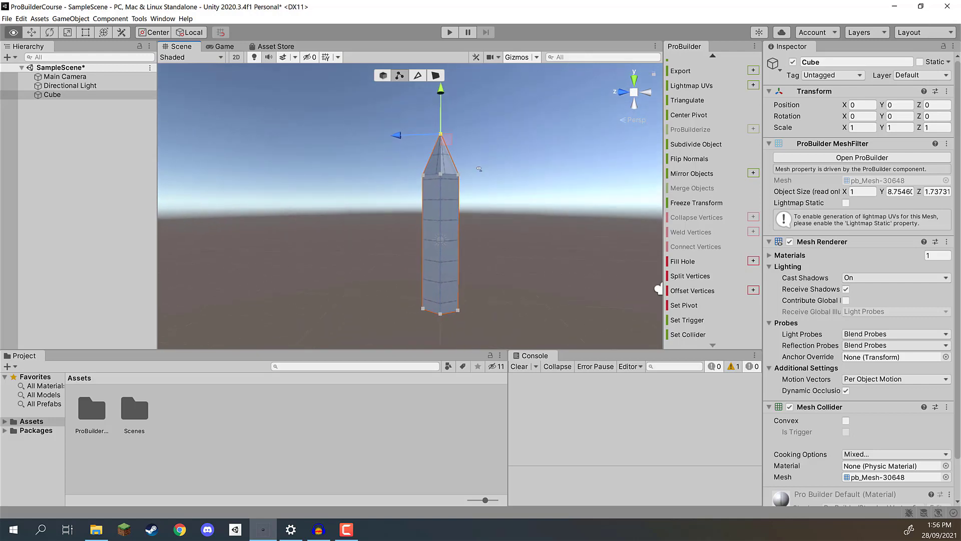
right_click_drag(465, 150, 499, 183, "alt")
Select the edges around the base of the pyramid tip and scale them outward to about 1.13 by 1.97 units.
key("h")
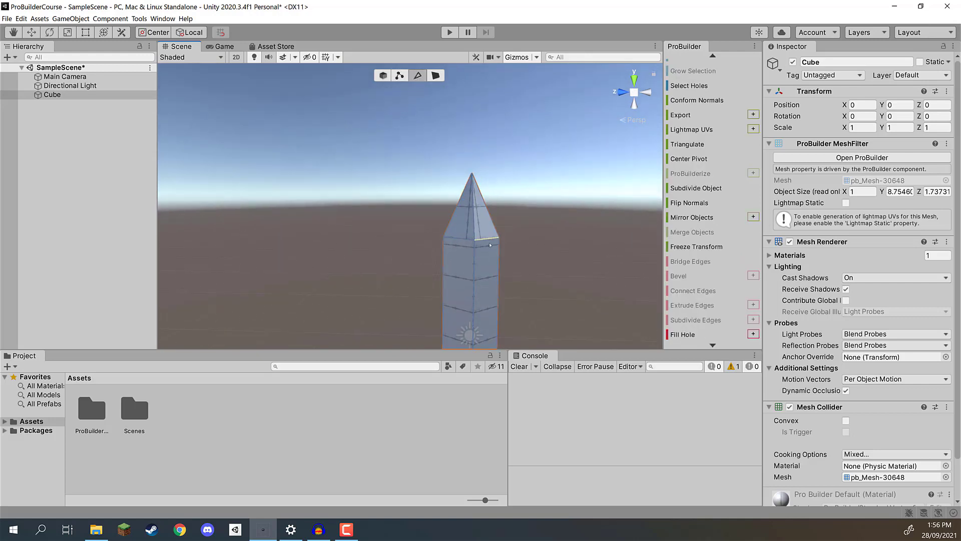
left_click(489, 238)
right_click_drag(489, 238, 401, 243)
right_click_drag(705, 271, 359, 185)
left_click(606, 199)
key("r")
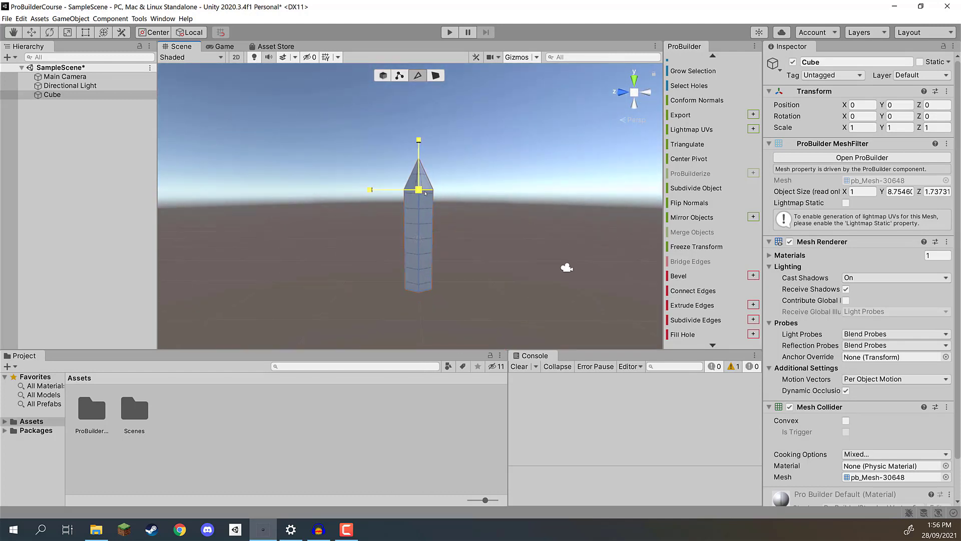
left_click(430, 195)
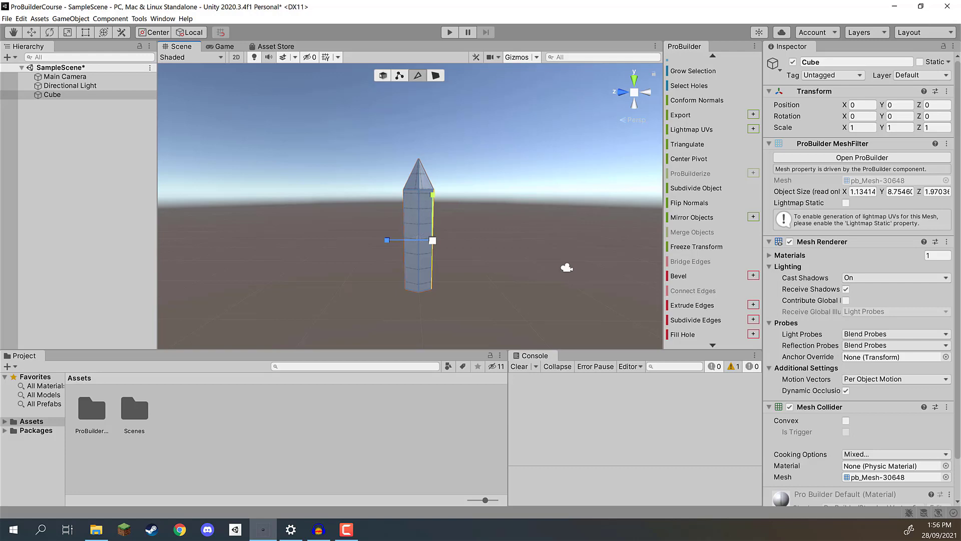
Return to object editing, move the whole column upward to leave room below it, and deselect it.
left_click(382, 76)
right_click_drag(546, 202, 482, 138)
key("w")
right_click_drag(561, 197, 439, 217)
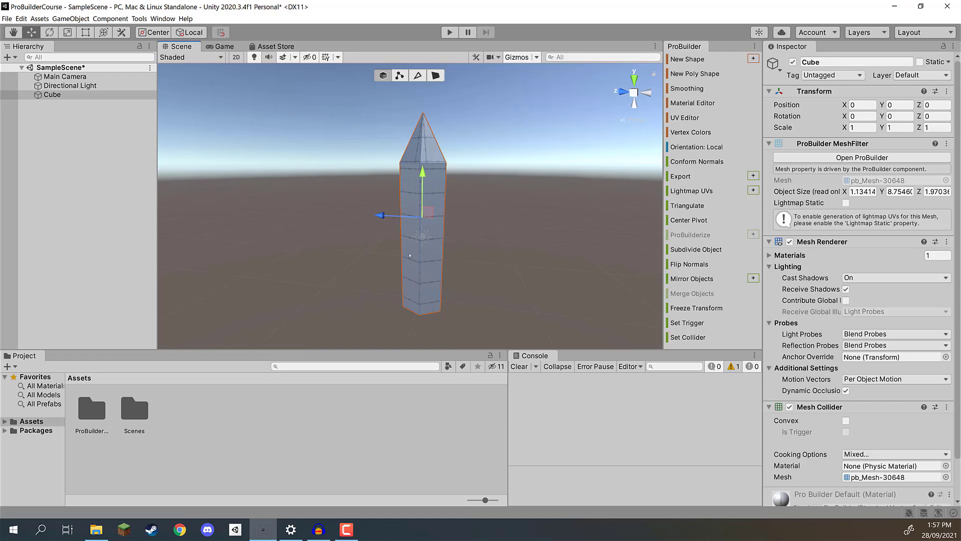
right_click_drag(392, 280, 558, 227)
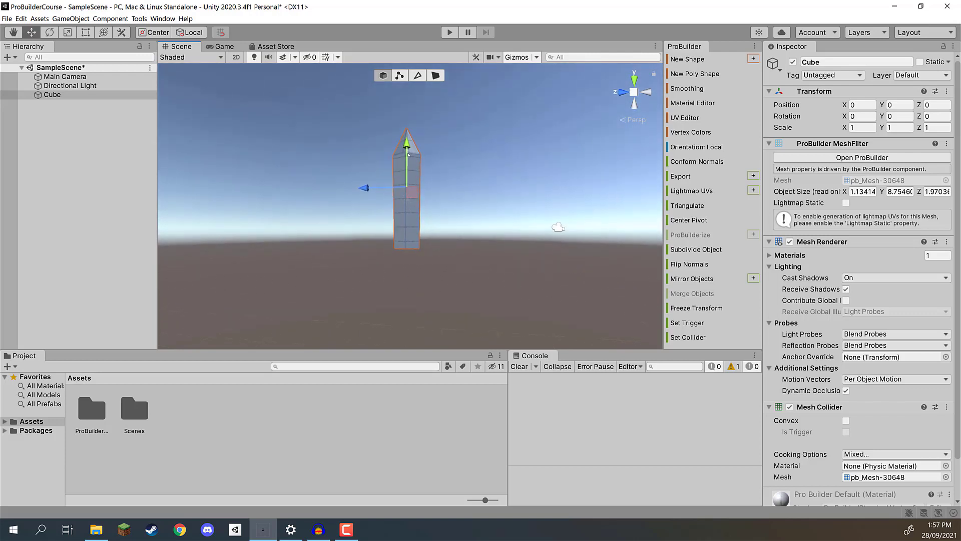
left_click_drag(407, 145, 407, 113)
key("w")
right_click_drag(407, 113, 453, 184)
left_click(453, 184)
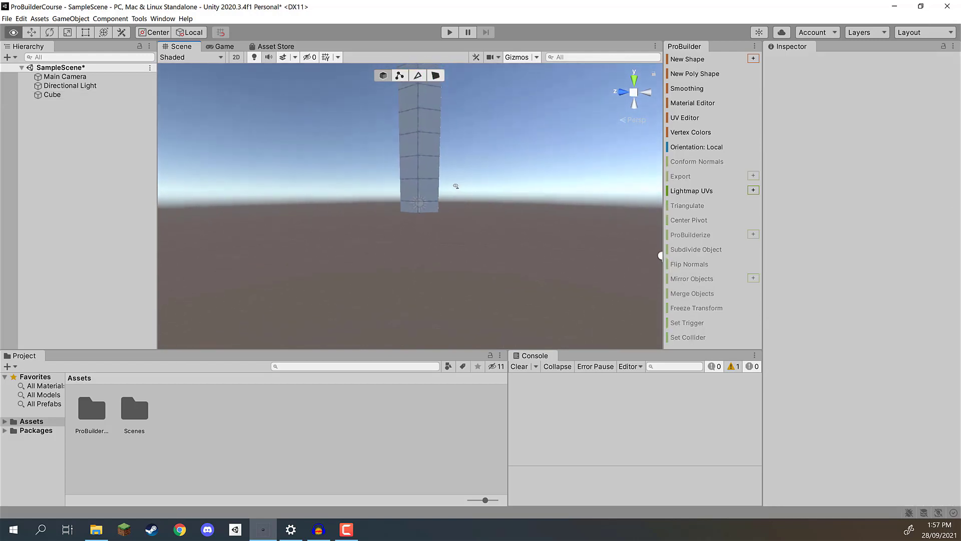
Build a new 1 × 1 × 1 ProBuilder cube and center its pivot.
left_click(754, 59)
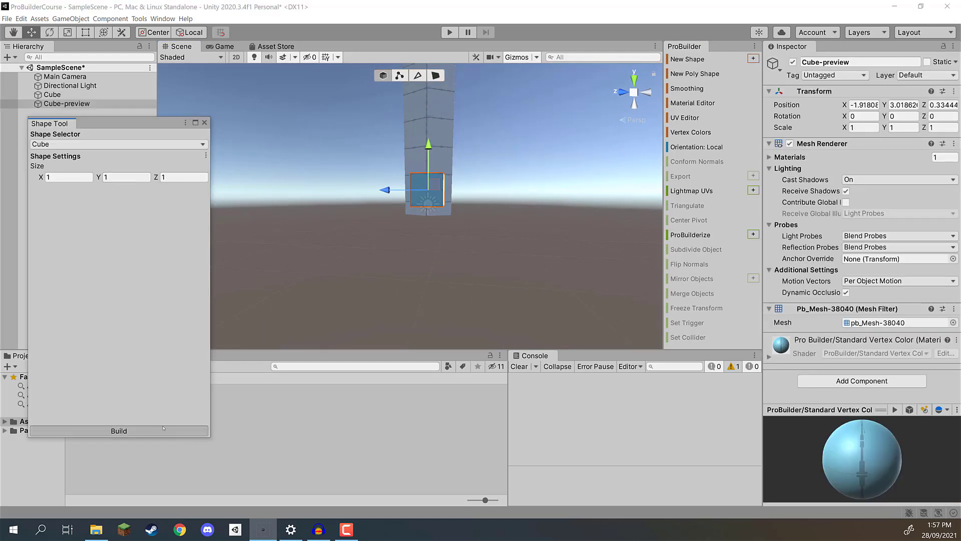
left_click(188, 431)
left_click(205, 123)
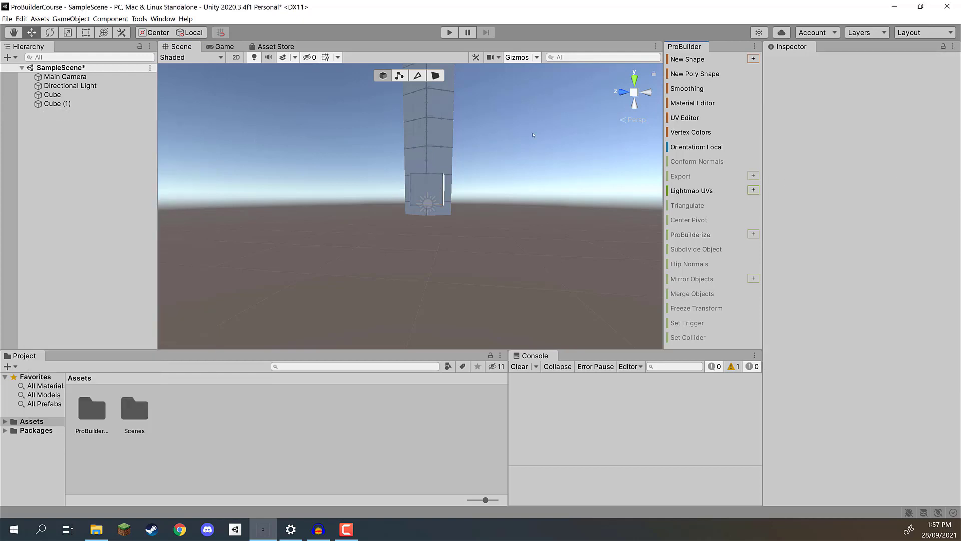
left_click(441, 189)
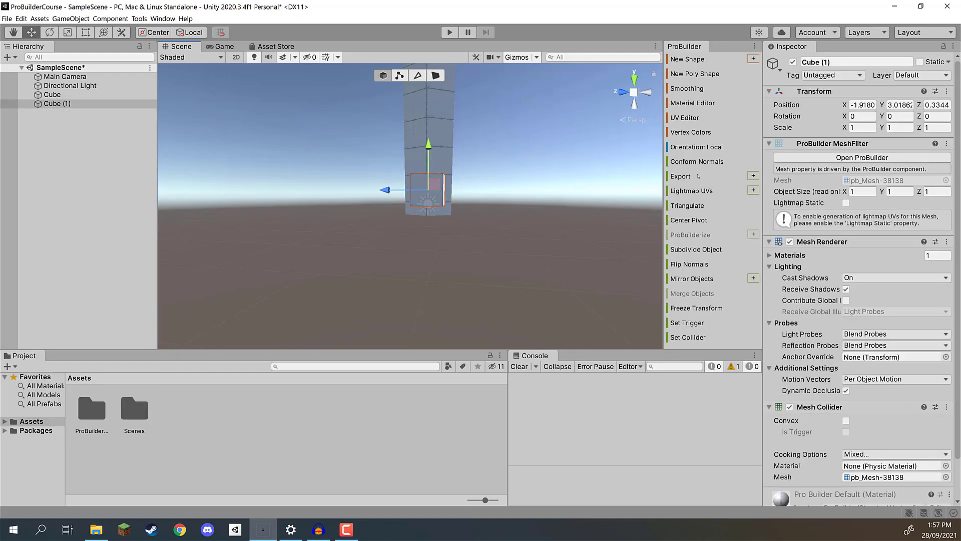
left_click(690, 220)
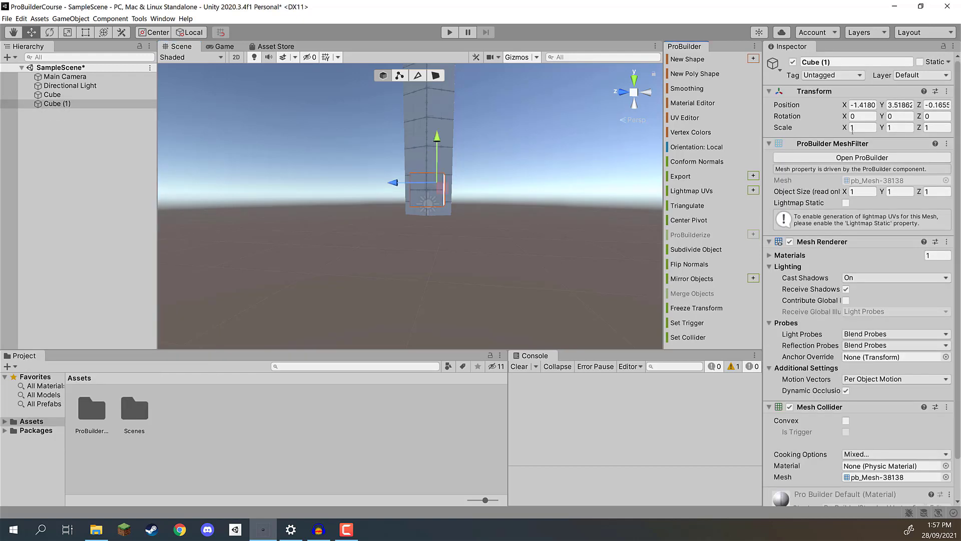
Set the new cube's position to X 0, Y 0, Z 0.
left_click(863, 104)
type("0")
key("Tab")
type("0")
key("Tab")
type("00")
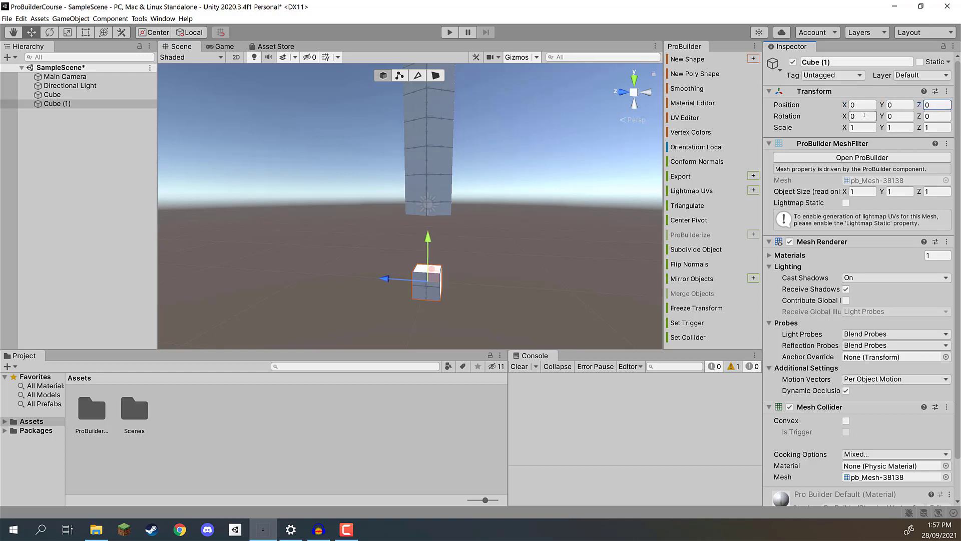
Raise the new cube to Y 2.33 under the blade and scale it to about 1.29 × 0.69 × 4.47 as a crossguard.
scroll(453, 241, "up", 3)
left_click_drag(443, 266, 465, 227)
key("r")
left_click_drag(408, 222, 388, 150)
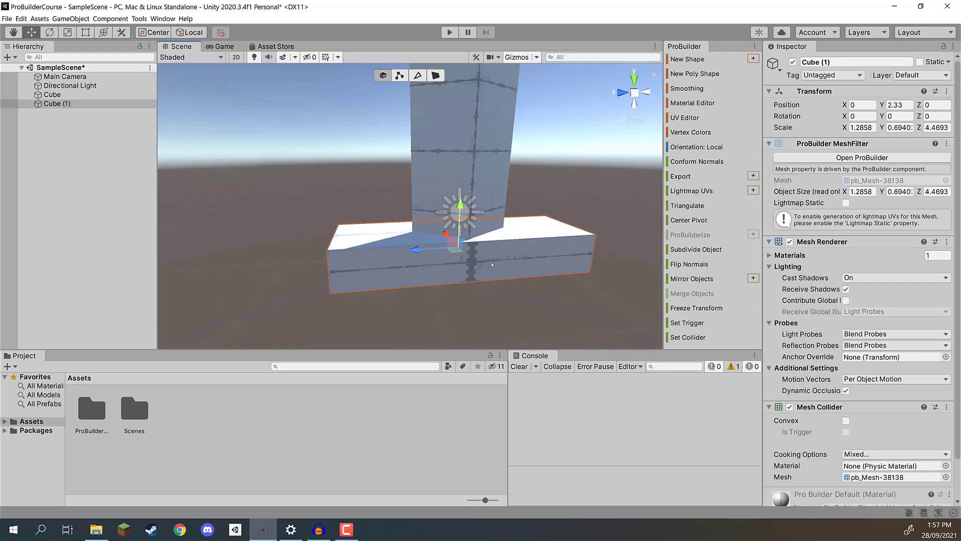
Insert an edge loop across the middle of the crossguard from its long upper edge.
left_click_drag(490, 262, 494, 247, "alt")
left_click(417, 75)
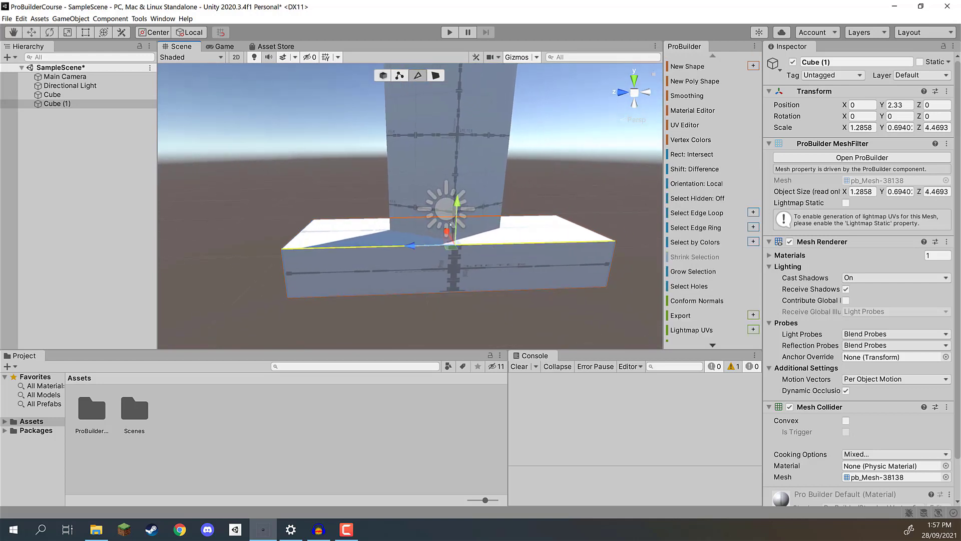
scroll(706, 251, "down", 3)
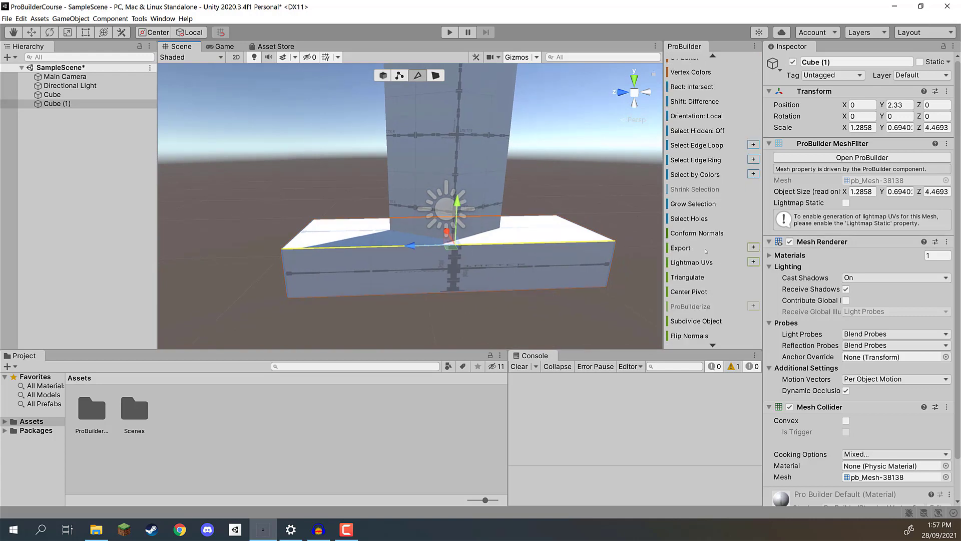
scroll(701, 224, "down", 4)
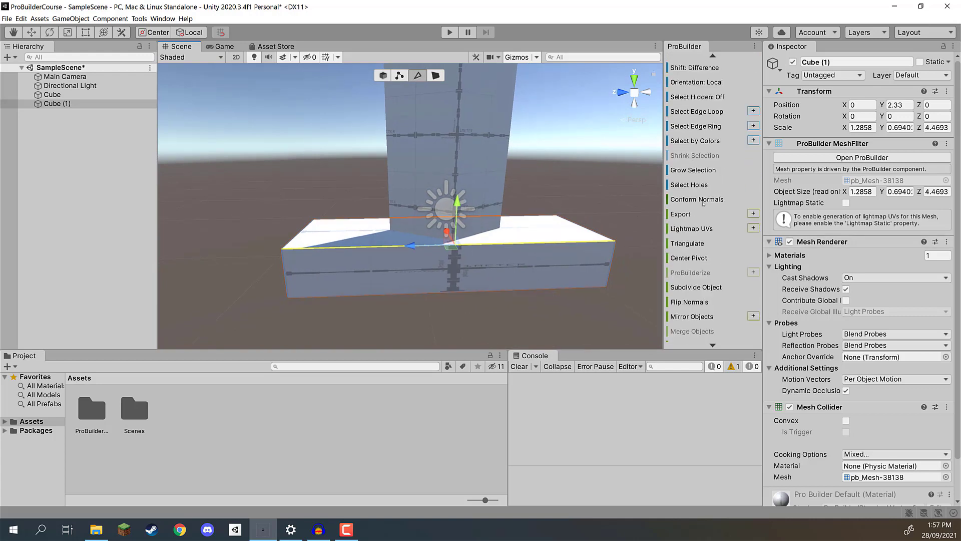
scroll(686, 340, "down", 4)
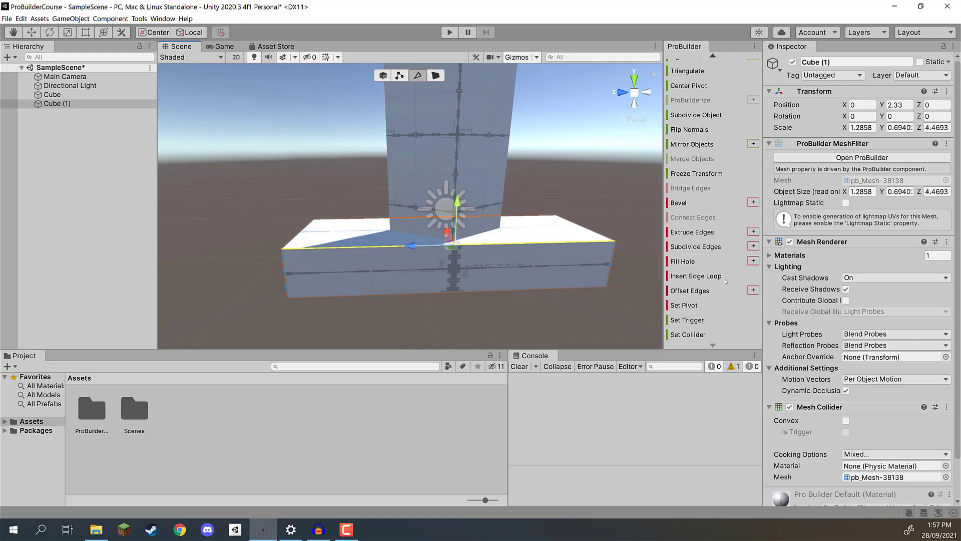
left_click(687, 276)
Select both end faces of the crossguard and scale them down so the guard tapers outward from its middle.
left_click(435, 75)
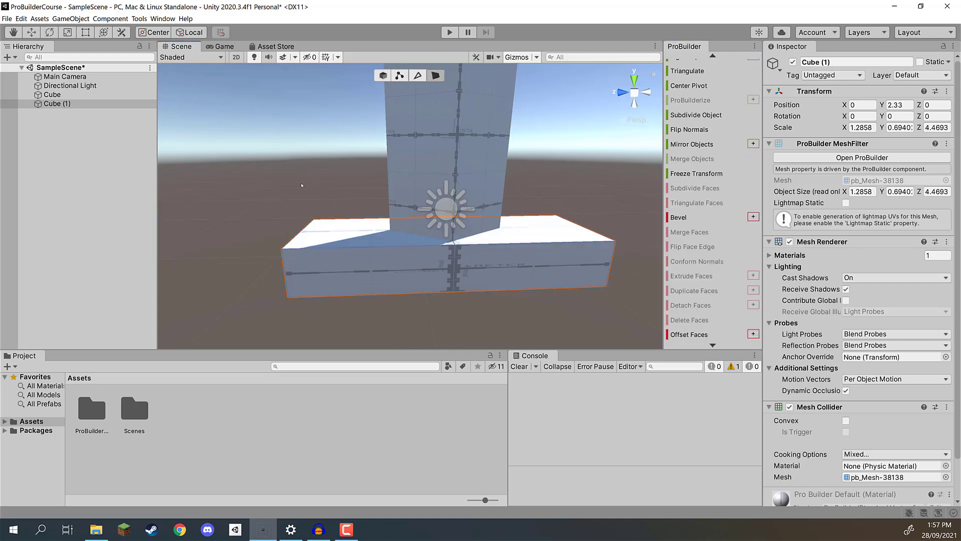
left_click_drag(440, 186, 635, 225, "alt")
left_click(355, 248)
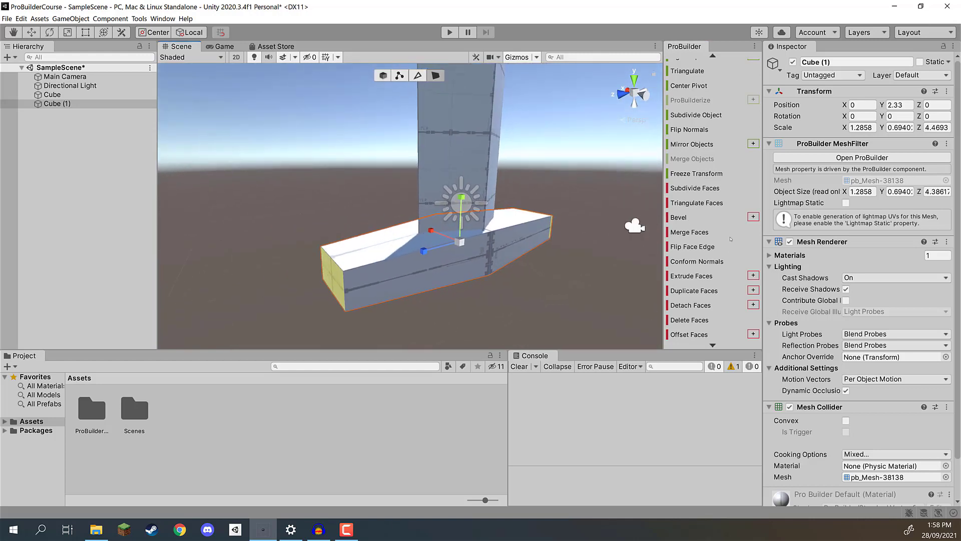
Bevel the edges of the crossguard's two end faces with a distance of 0.1 and return to object editing.
left_click(752, 217)
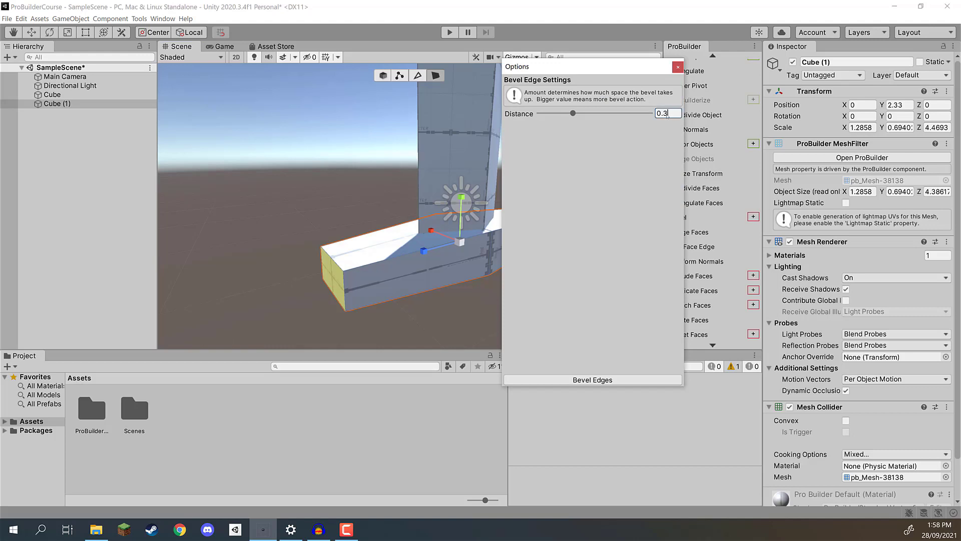
left_click(573, 380)
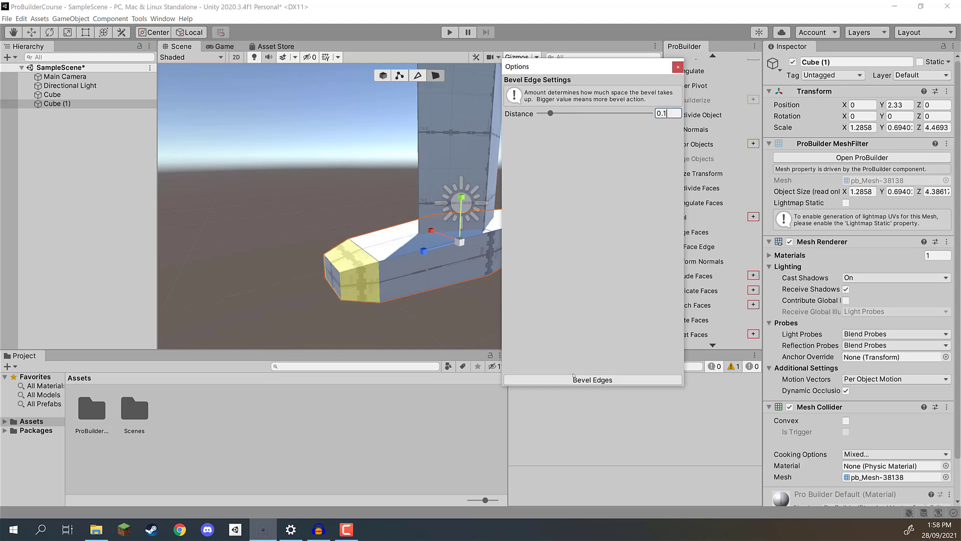
left_click(678, 67)
left_click(383, 75)
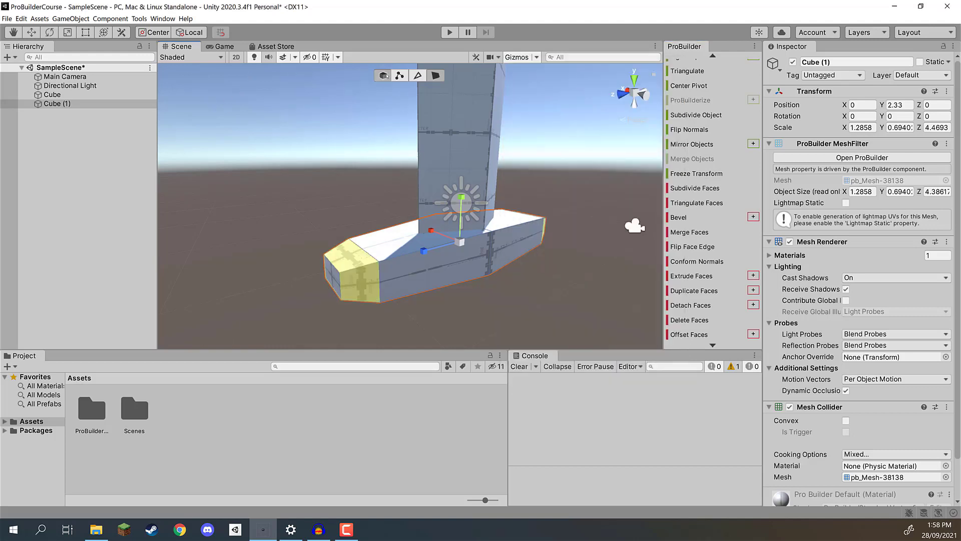
Examine the blade and crossguard from the front and from below, with nothing selected.
key("s")
right_click_drag(362, 165, 399, 182)
key("s")
key("a")
key("w")
right_click_drag(438, 232, 373, 197)
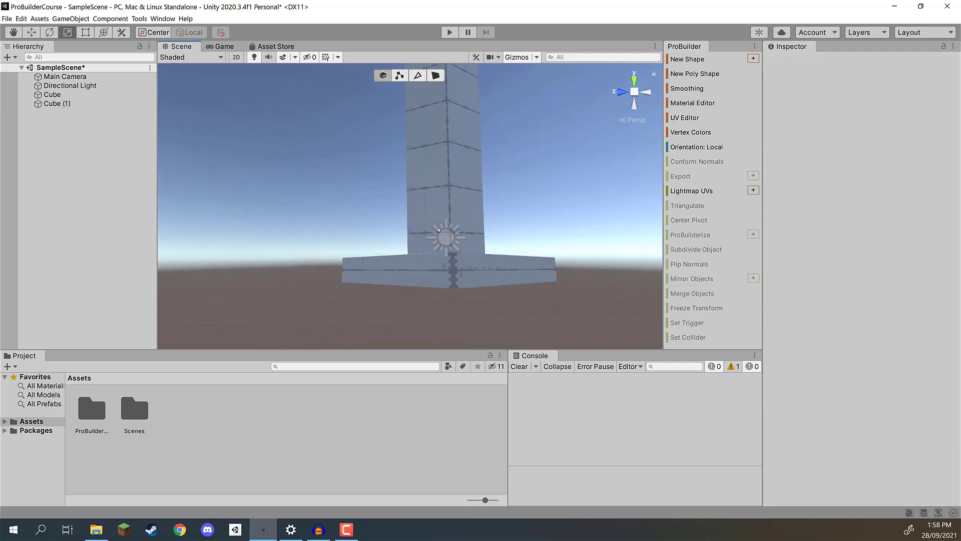
right_click_drag(516, 220, 397, 306)
key("s")
left_click(324, 150)
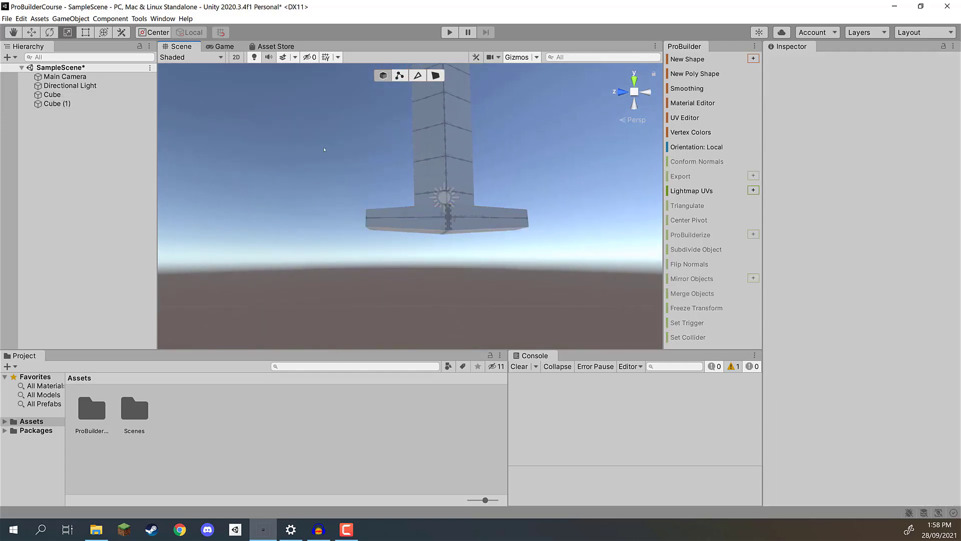
Build an 8-sided cylinder with radius 1 and height 1, without keeping an extra cube.
left_click(704, 60)
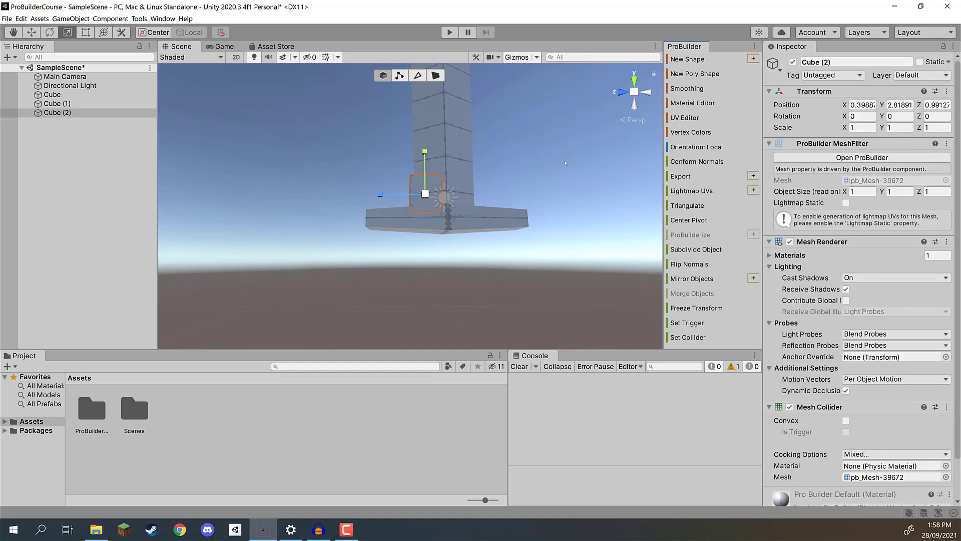
key("Delete")
left_click(753, 59)
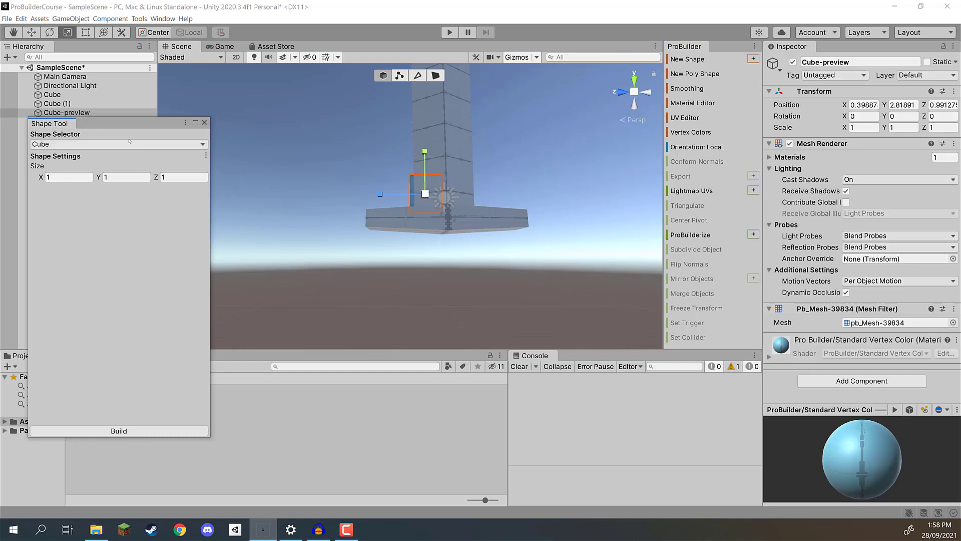
left_click(70, 144)
left_click(75, 194)
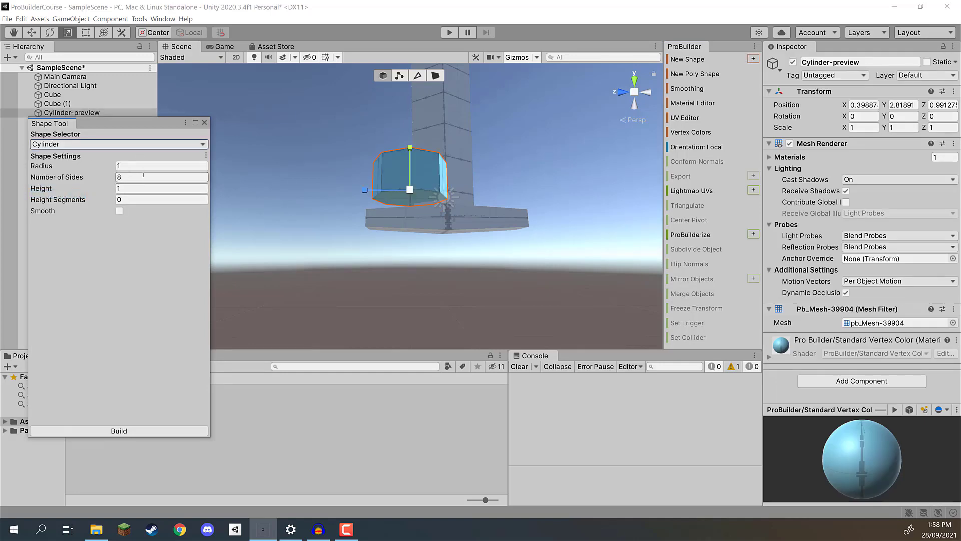
left_click(135, 429)
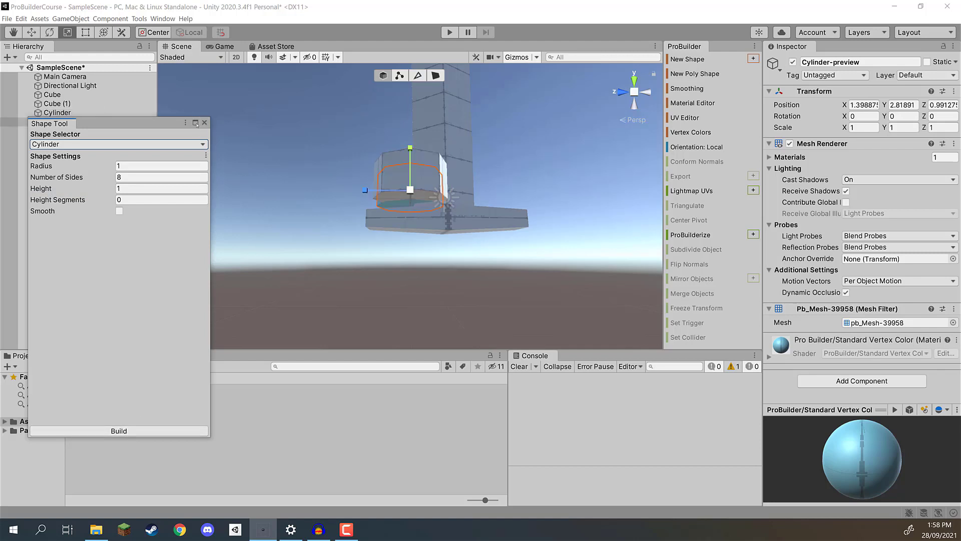
left_click(204, 122)
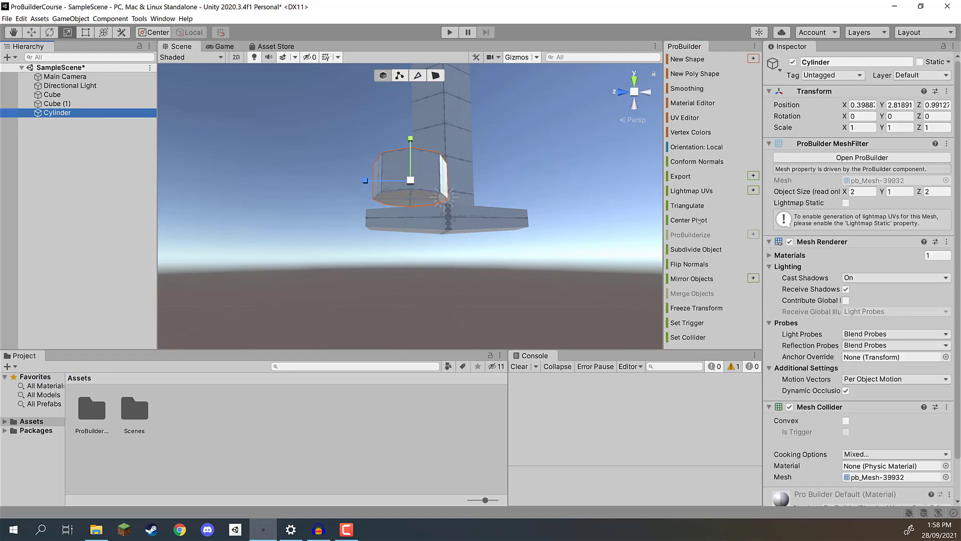
Center the cylinder's pivot and set its position to X 0, Y 0, Z 0.
left_click(862, 105)
type("0")
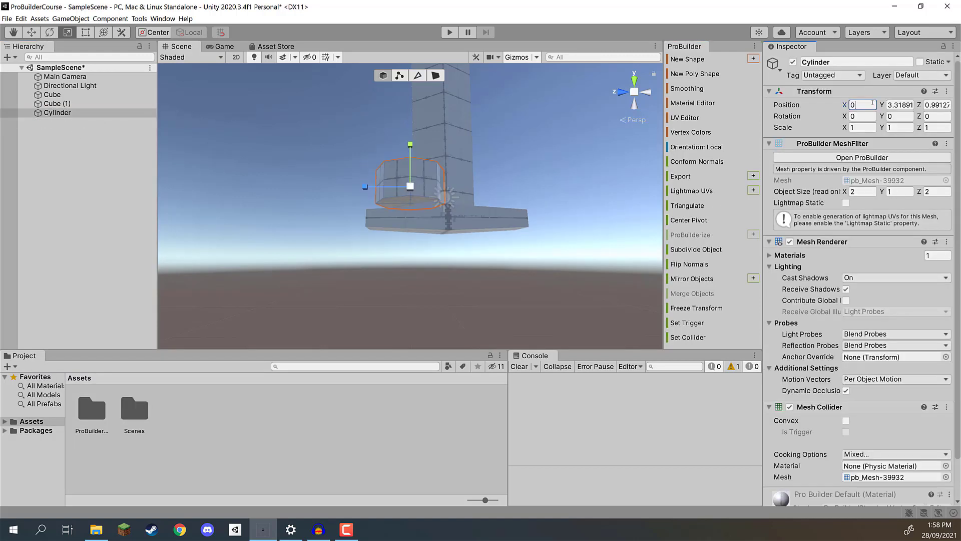
key("Tab")
type("0")
key("Tab")
type("0")
Raise the cylinder to Y 1.7 beneath the crossguard and scale it to about 0.49 × 2.69 × 0.49 as a handle.
right_click_drag(235, 227, 273, 236)
key("w")
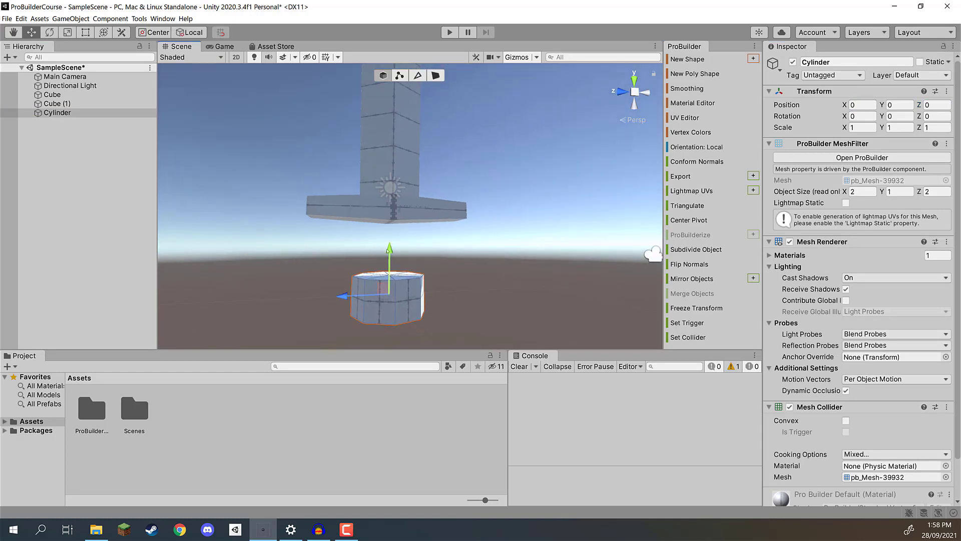
left_click_drag(389, 256, 389, 192)
right_click_drag(390, 193, 440, 215)
key("r")
left_click_drag(440, 215, 430, 219)
right_click_drag(431, 219, 428, 133)
left_click_drag(428, 133, 487, 164)
right_click_drag(488, 164, 416, 189)
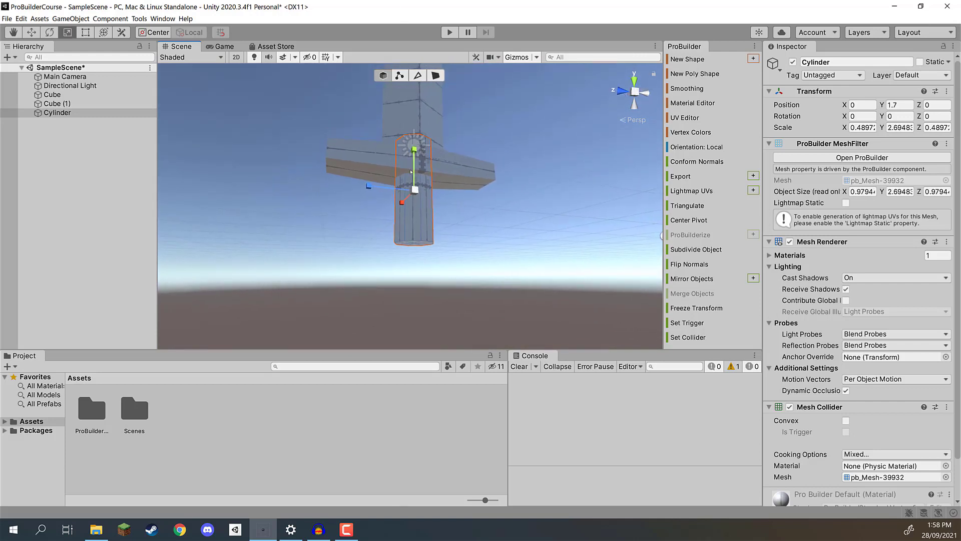
Refine the handle by lowering it to Y 0.815 and scaling it to about 0.48 × 2.64 × 0.48.
left_click_drag(416, 189, 422, 213)
key("w")
key("r")
right_click_drag(421, 212, 389, 289)
right_click_drag(479, 224, 470, 208)
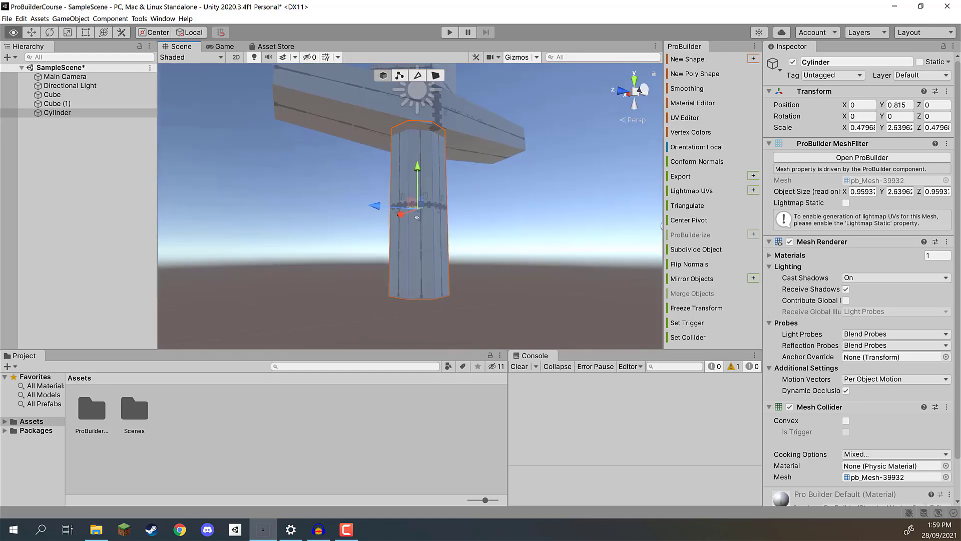
mouse_move(422, 213)
right_mouse_down()
mouse_move(415, 176)
mouse_move(409, 198)
right_mouse_up()
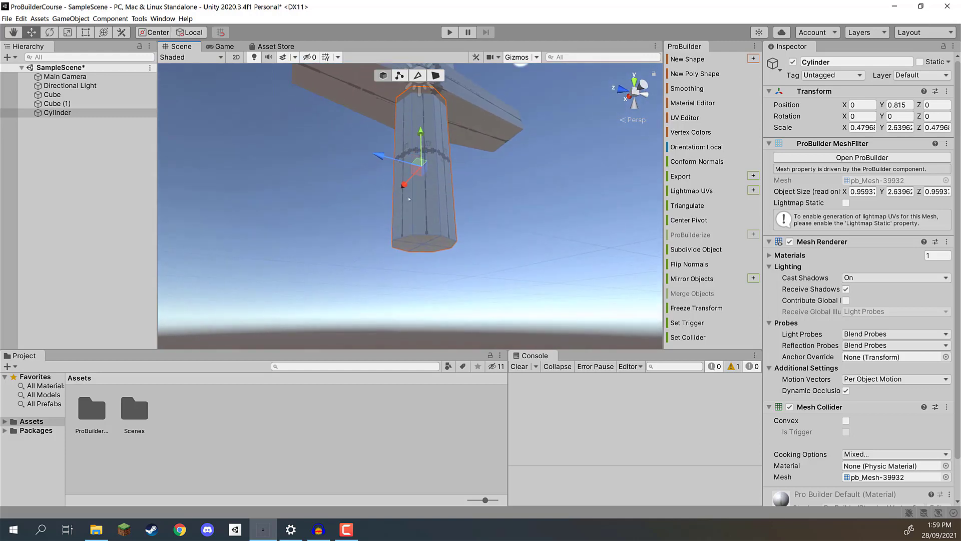
Insert an edge loop around the handle cylinder and lower it to just above the bottom end.
scroll(452, 224, "up", 5)
right_click_drag(445, 280, 442, 308)
right_click_drag(480, 262, 480, 272)
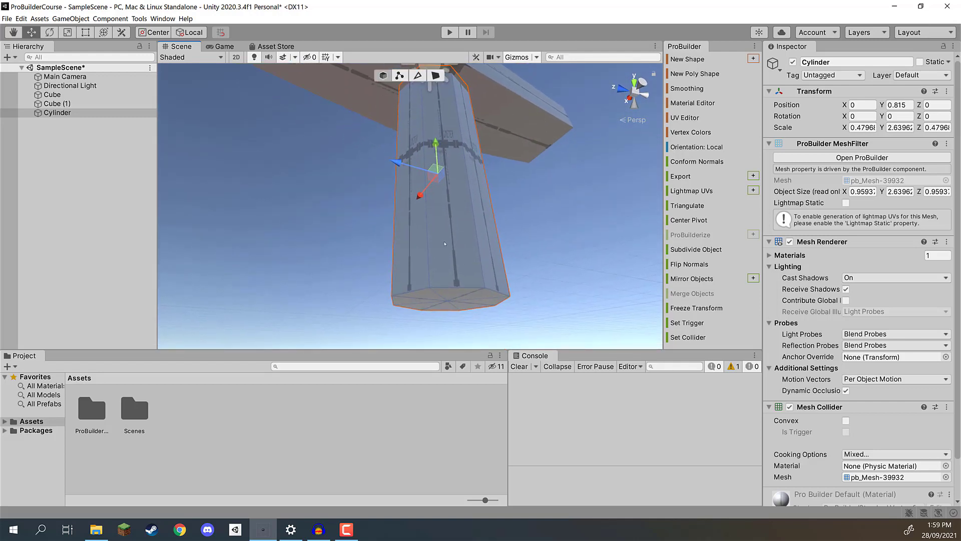
left_click(417, 76)
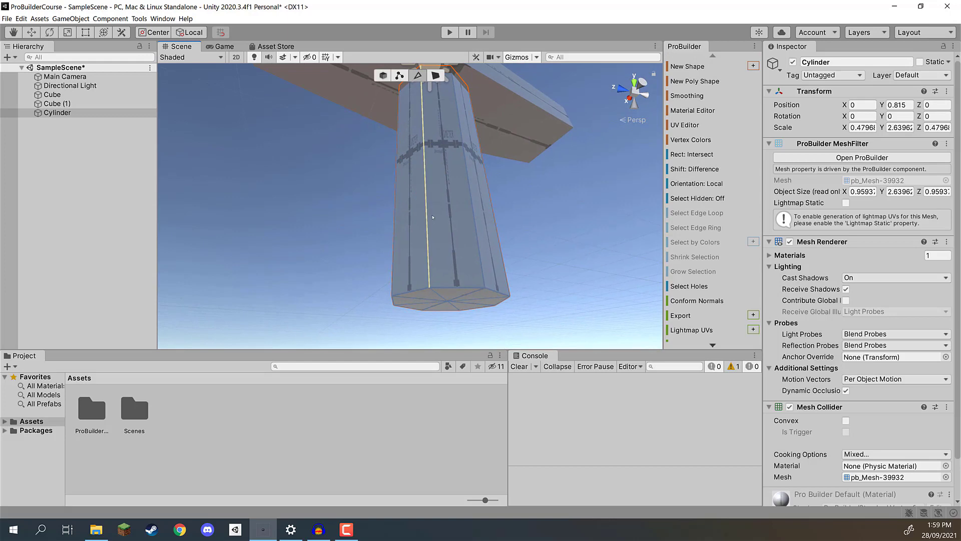
left_click(428, 251)
scroll(730, 287, "down", 10)
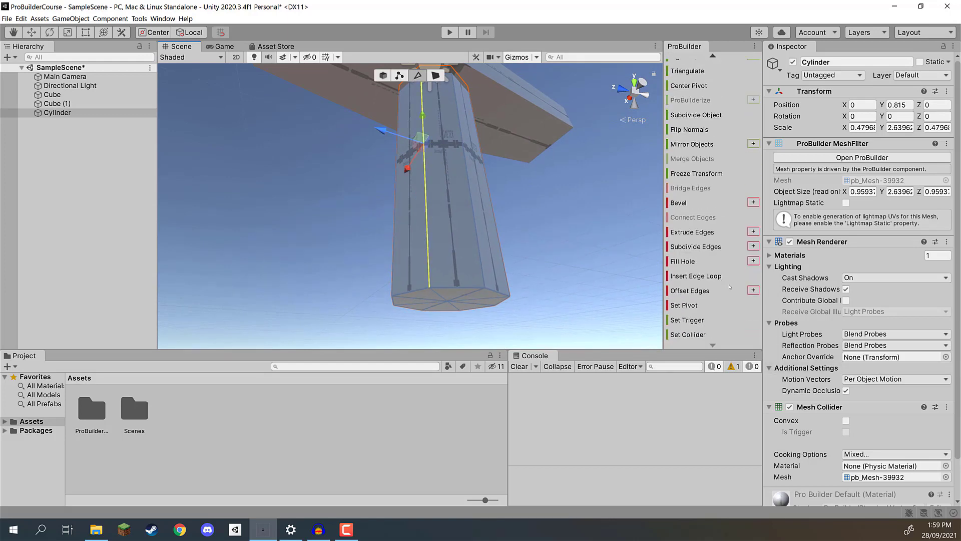
left_click(703, 276)
left_click_drag(435, 144, 446, 229)
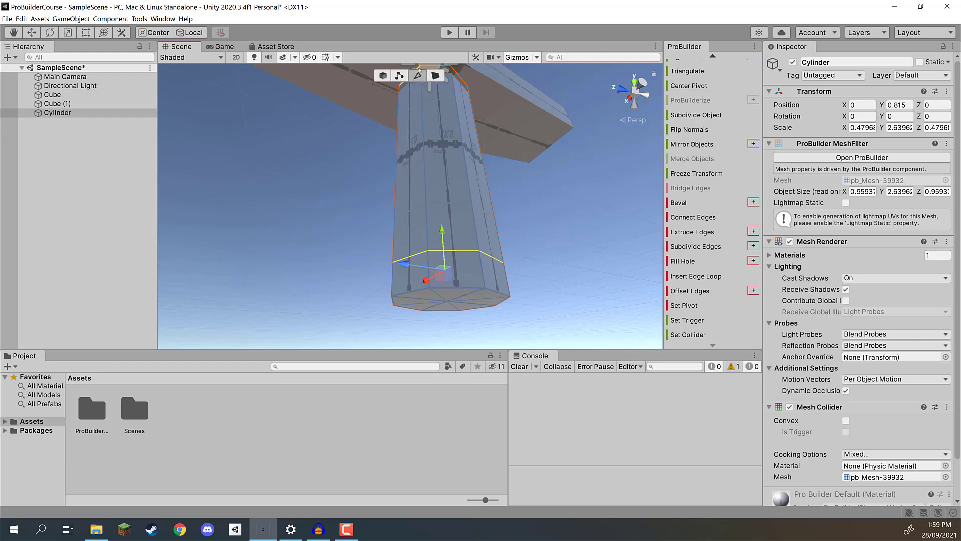
Select the handle's bottom faces and scale them outward on X and Z to an object width of about 1.17.
left_click(435, 76)
left_click(428, 296)
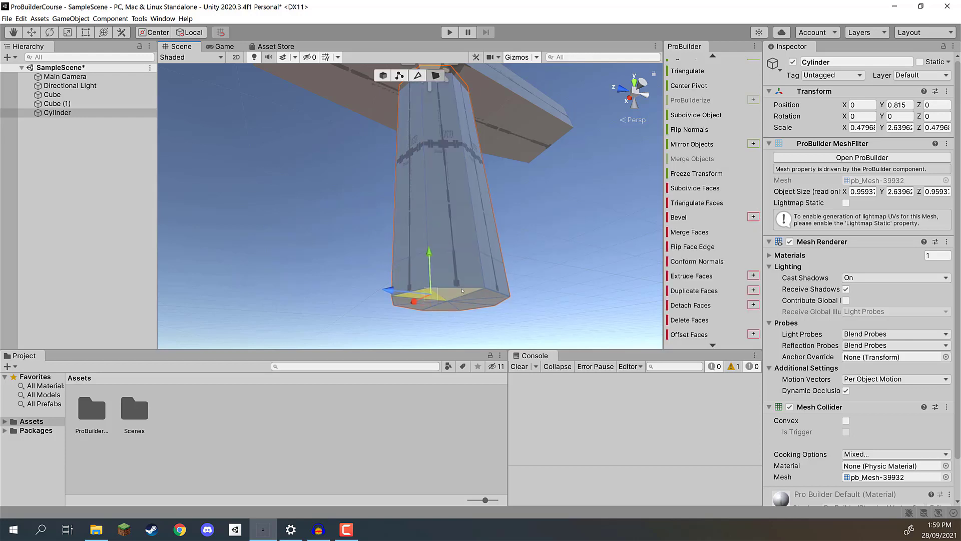
left_click(475, 299, "shift")
left_click(475, 299, "shift")
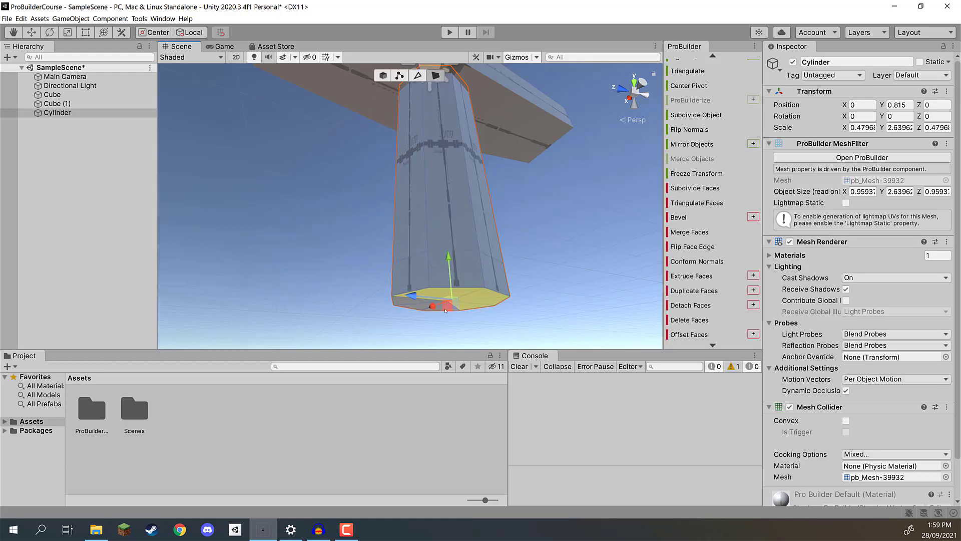
key("f")
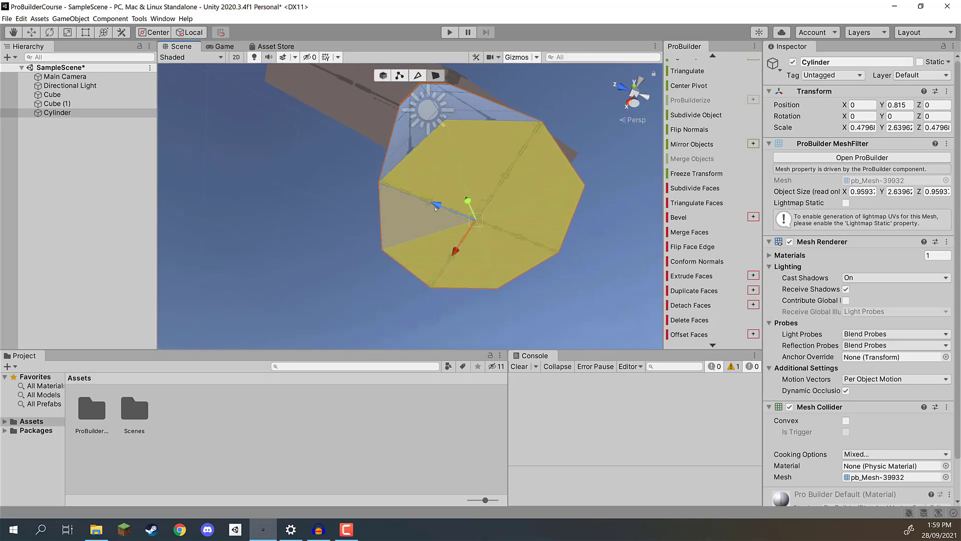
left_click_drag(435, 208, 398, 229, "alt")
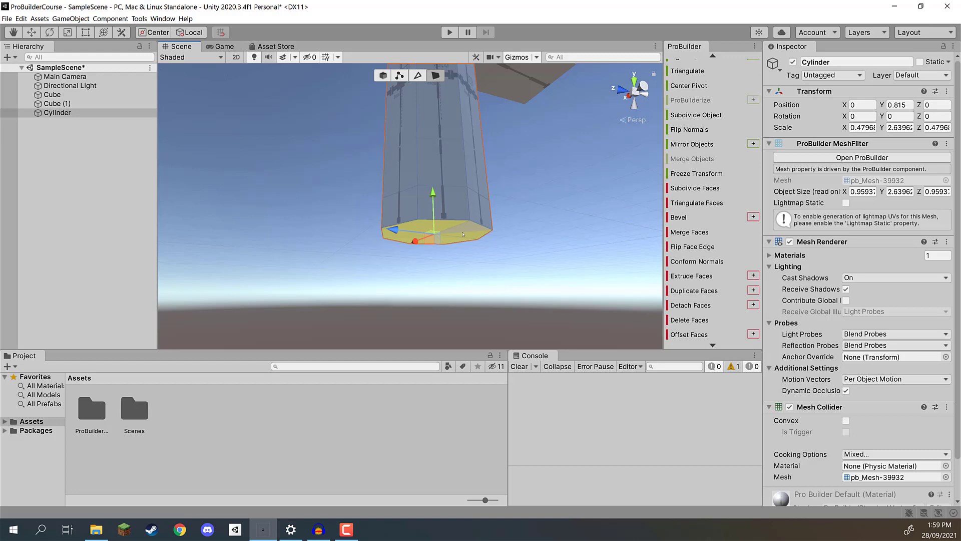
mouse_move(464, 234)
left_mouse_down("alt")
mouse_move(423, 229)
mouse_move(480, 232)
left_mouse_up("alt")
key("r")
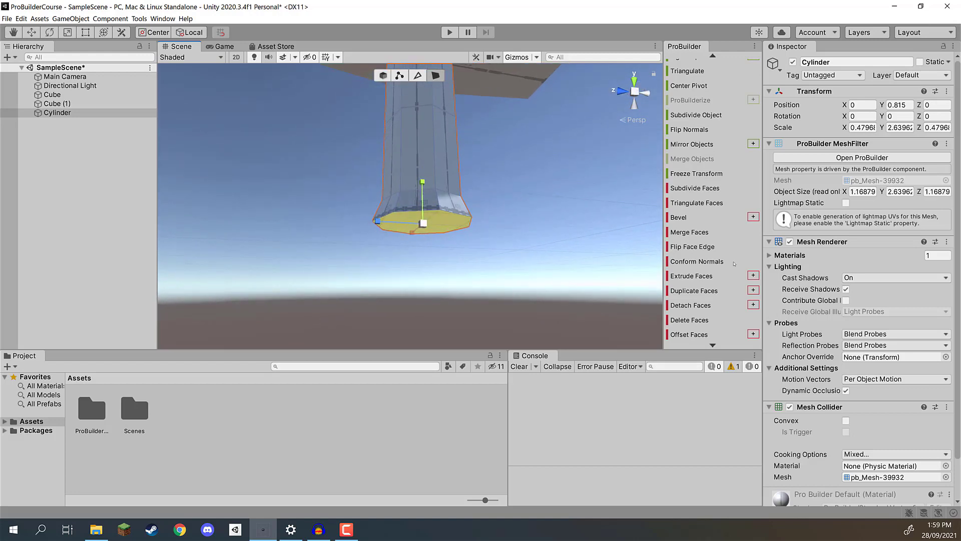
Extrude the flared bottom faces and shorten the extrusion so the handle object is about 2.9 tall.
left_click(698, 275)
right_click_drag(453, 240, 431, 263)
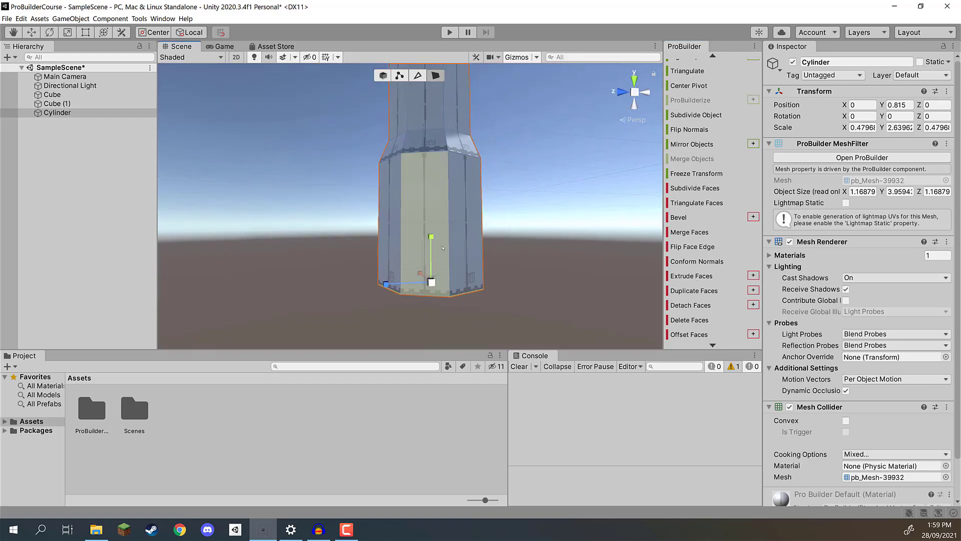
key("w")
left_click_drag(429, 230, 429, 112)
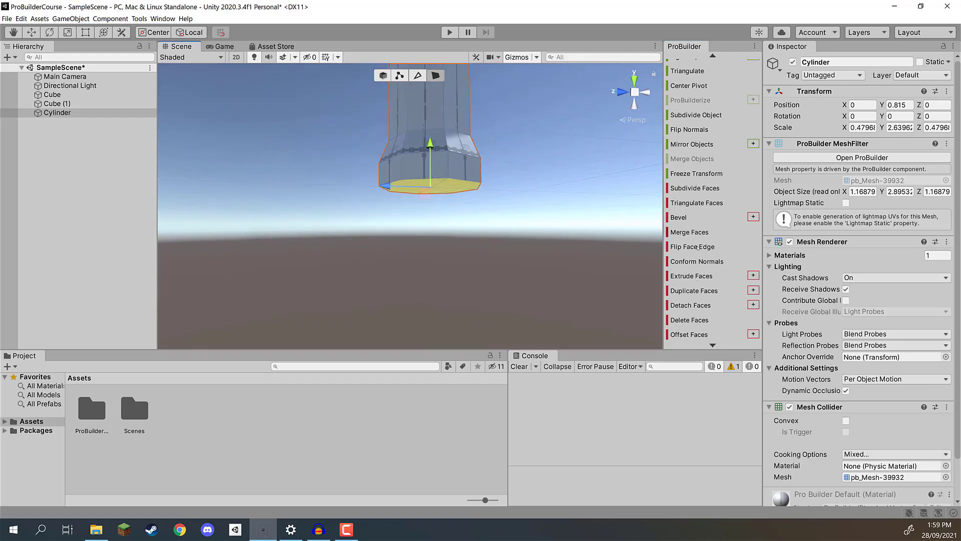
Extrude the bottom faces again and shorten that section to an object height of about 3.12, finishing the pommel.
left_click(691, 276)
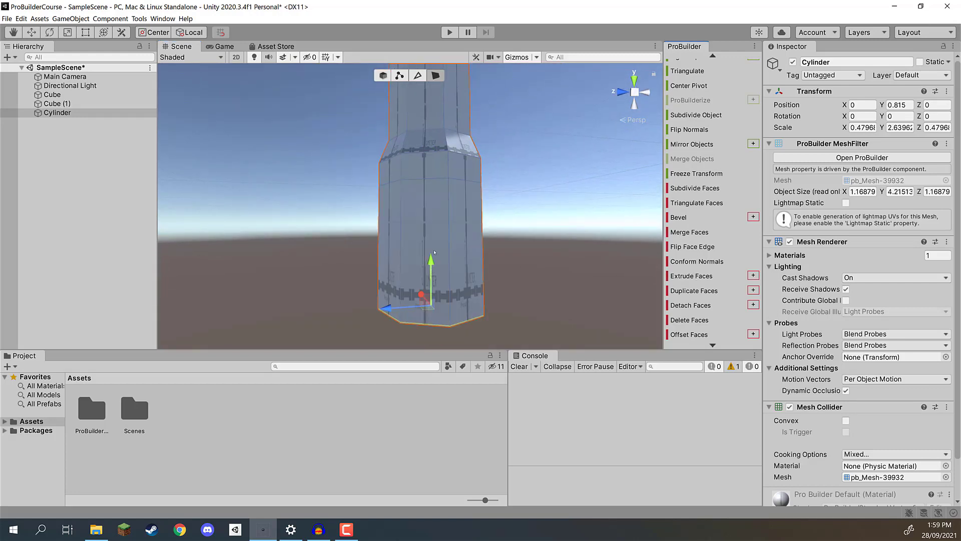
left_click_drag(431, 176, 455, 184)
scroll(456, 184, "down", 3)
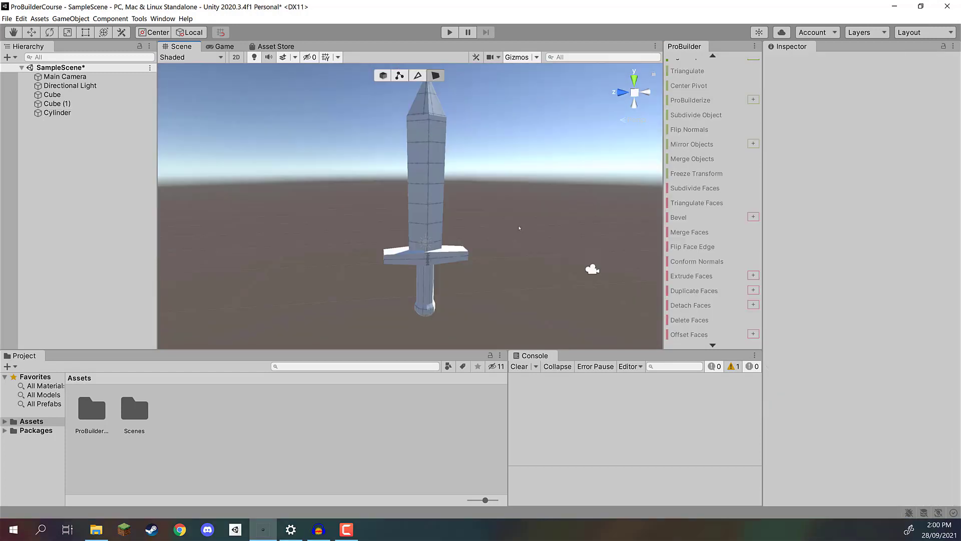
Switch to whole-object selection and select the handle, blade and crossguard in turn to examine them as separate objects.
left_click(424, 174)
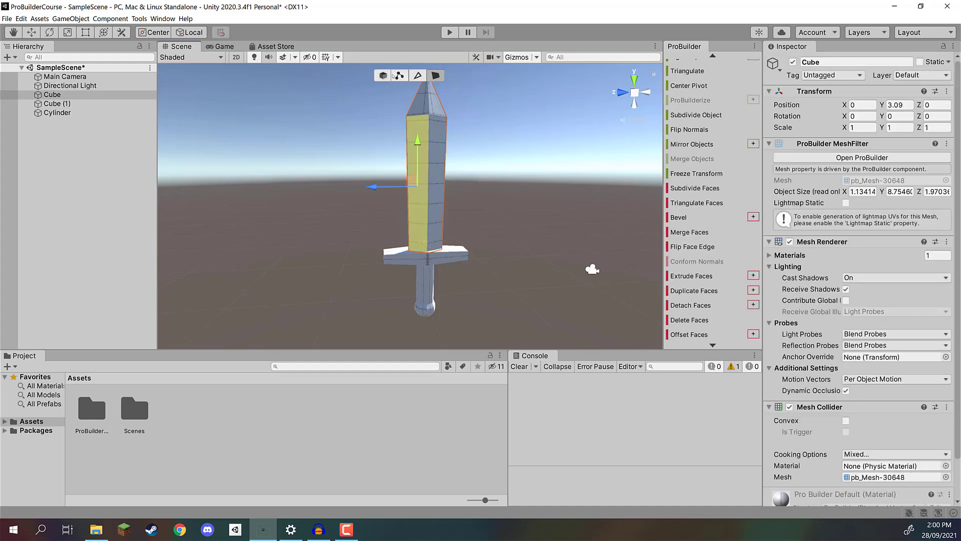
left_click(383, 75)
left_click(428, 257)
left_click(429, 279)
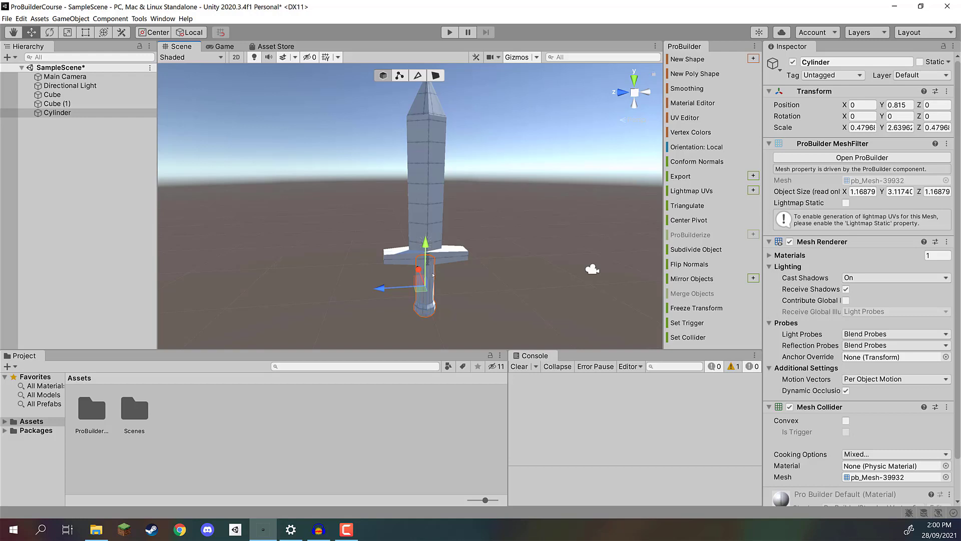
left_click(421, 211)
left_click(443, 257)
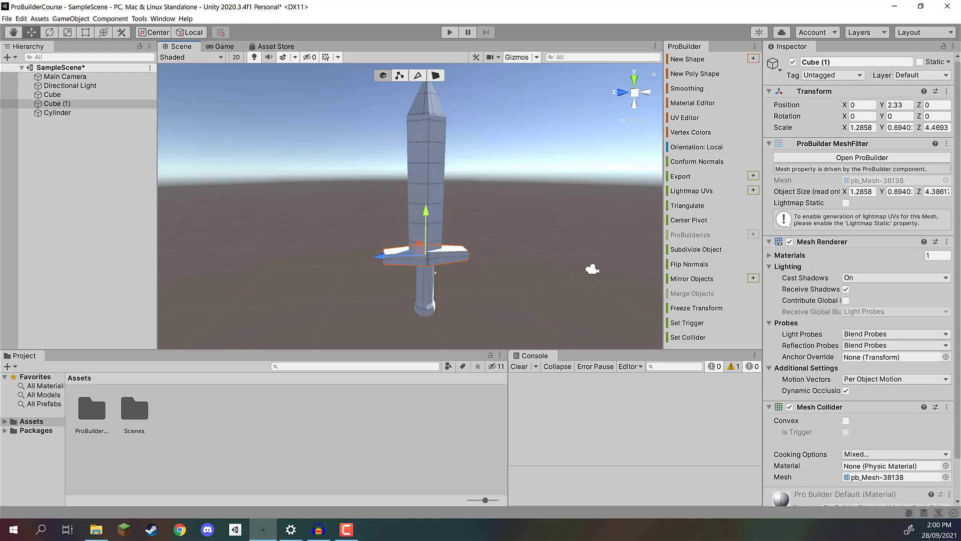
left_click(431, 255)
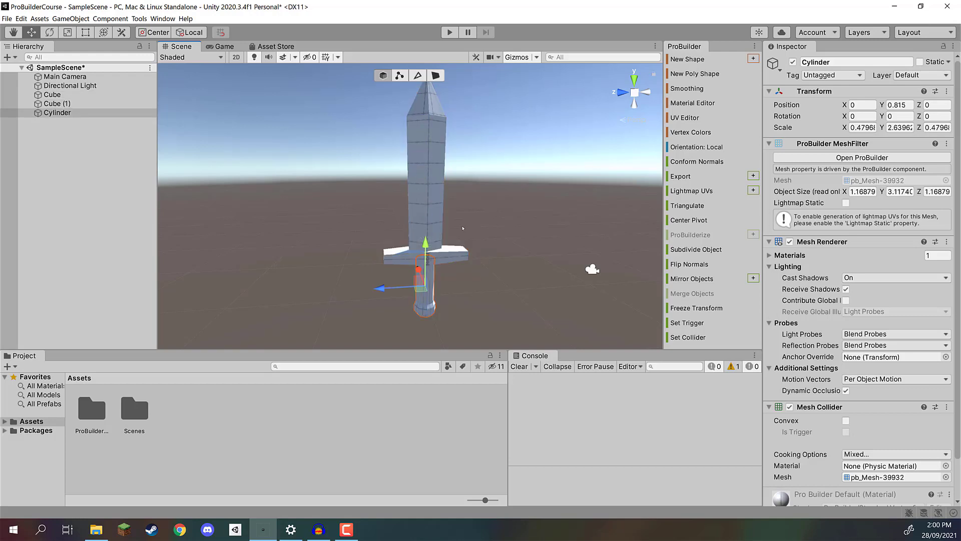
Select the blade, crossguard and handle together and merge them into a single object.
mouse_move(463, 228)
right_mouse_down()
mouse_move(476, 221)
mouse_move(465, 216)
right_mouse_up()
left_click(434, 236)
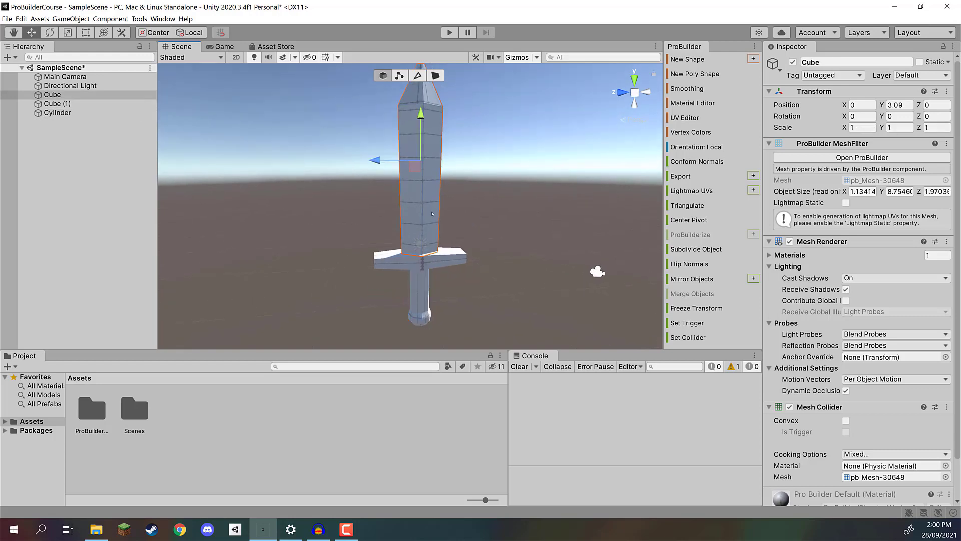
left_click(442, 254, "shift")
left_click(439, 284, "shift")
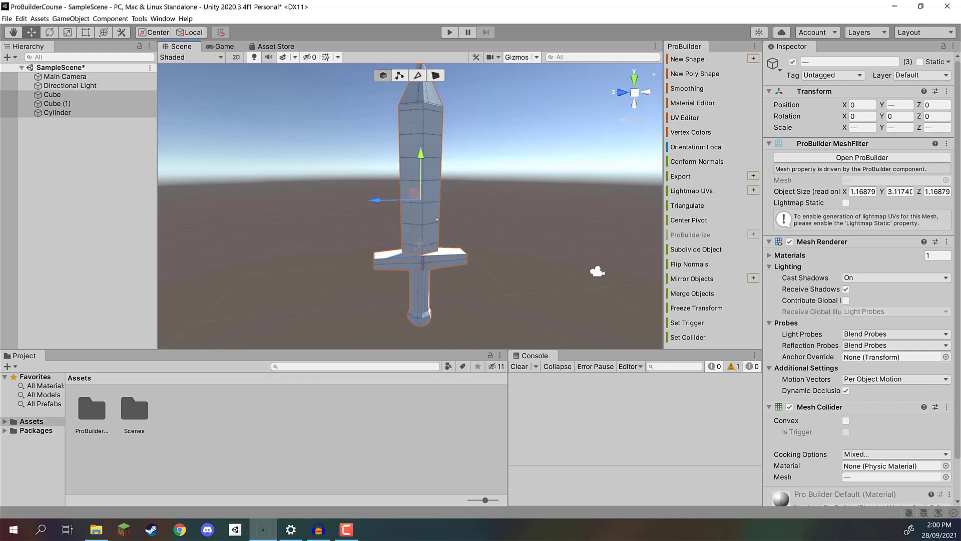
scroll(436, 219, "up", 2)
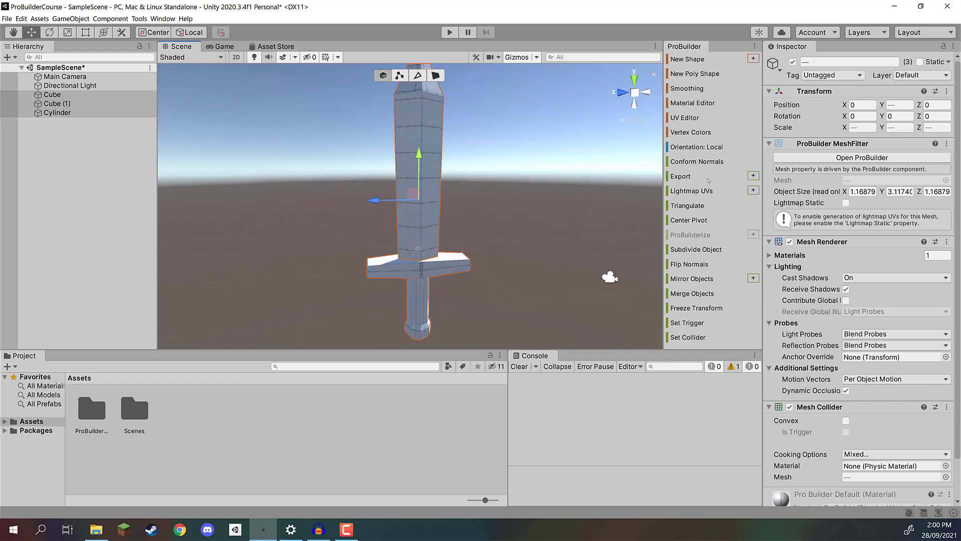
left_click(691, 294)
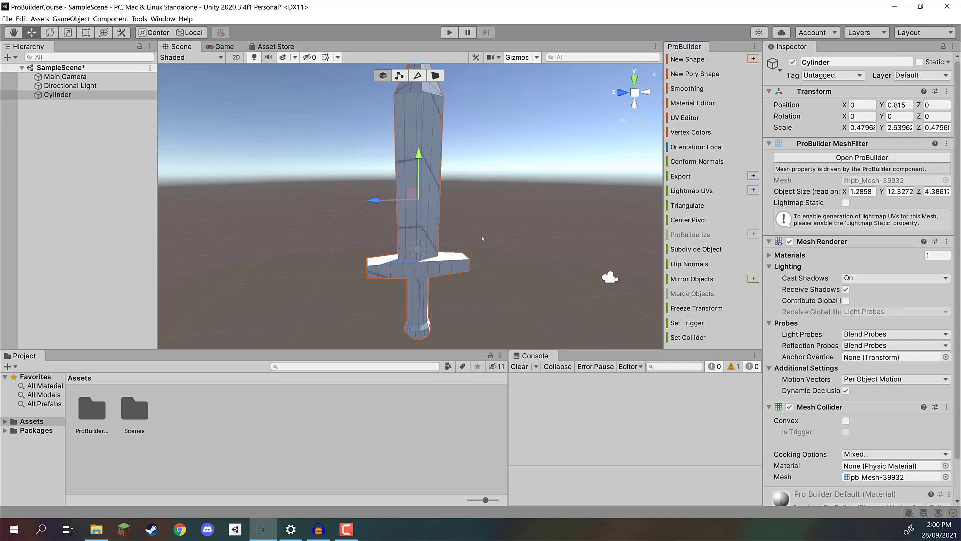
Try rotating the merged sword as one object and undo the rotation.
key("e")
left_click_drag(379, 190, 333, 174)
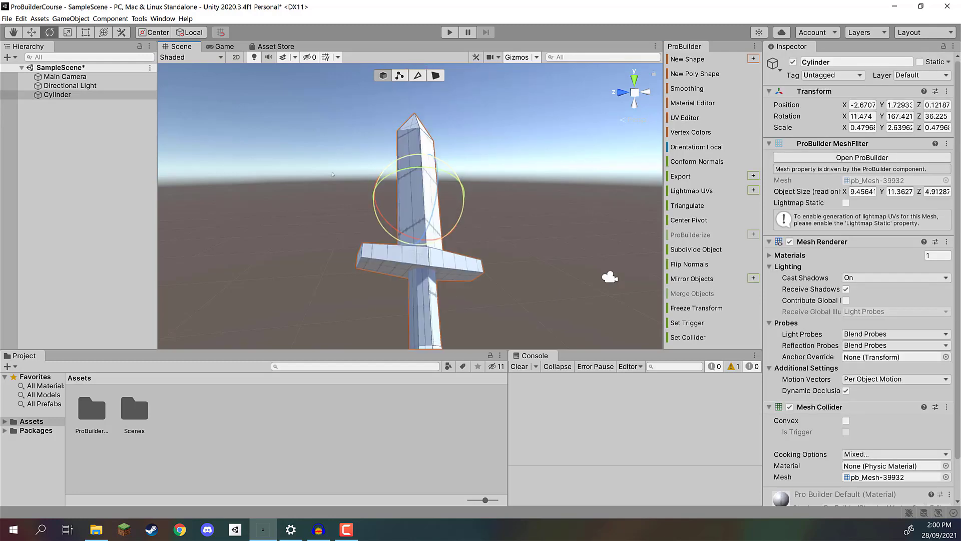
key("ctrl+z")
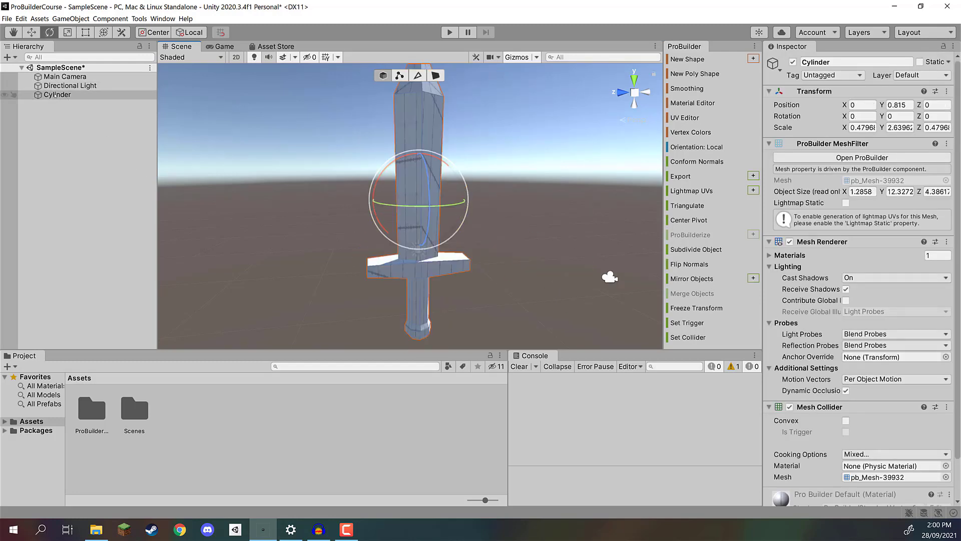
Rename the merged object as Sword.
left_click(886, 62)
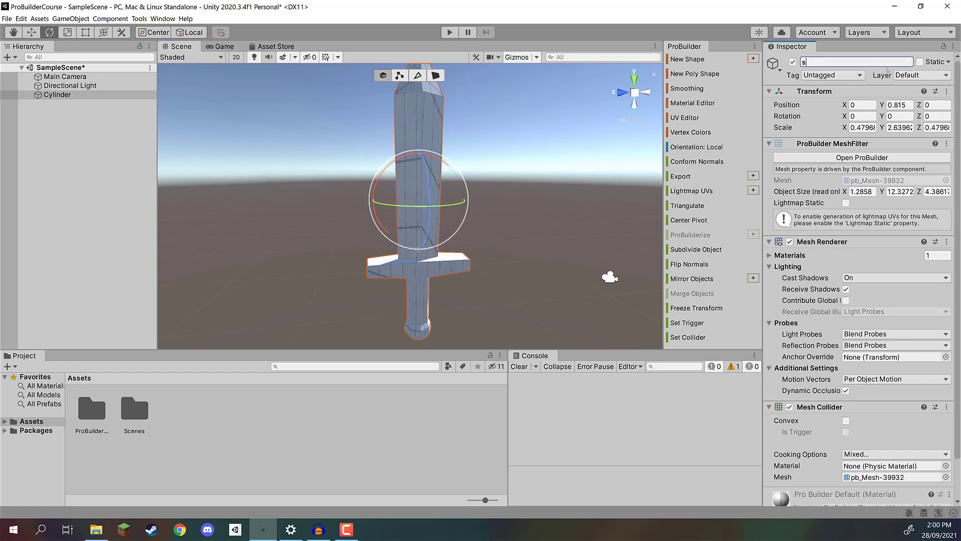
type("Sword")
key("Return")
Freeze the sword's transform to reset its position to 0, 0, 0 and its scale to 1, 1, 1.
left_click(901, 127)
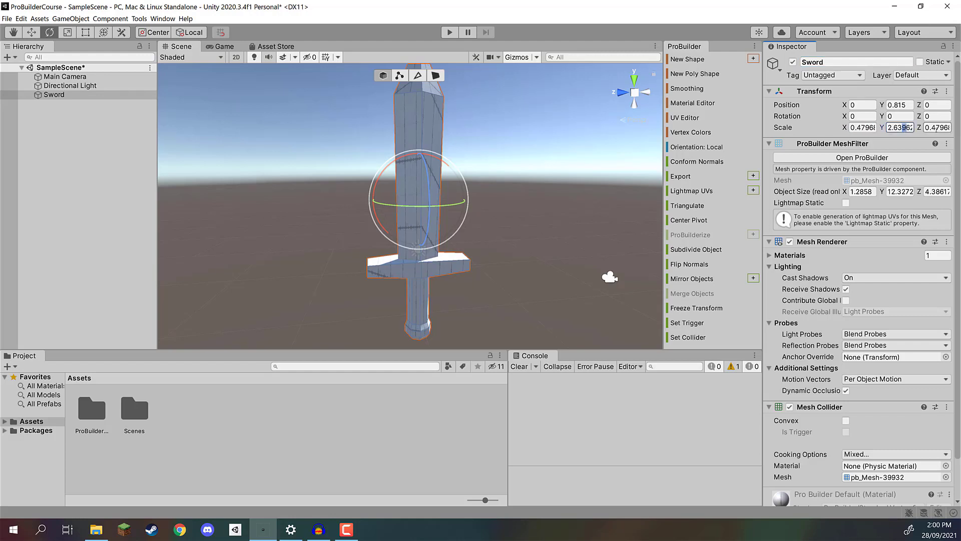
middle_click_drag(516, 174, 531, 175)
key("w")
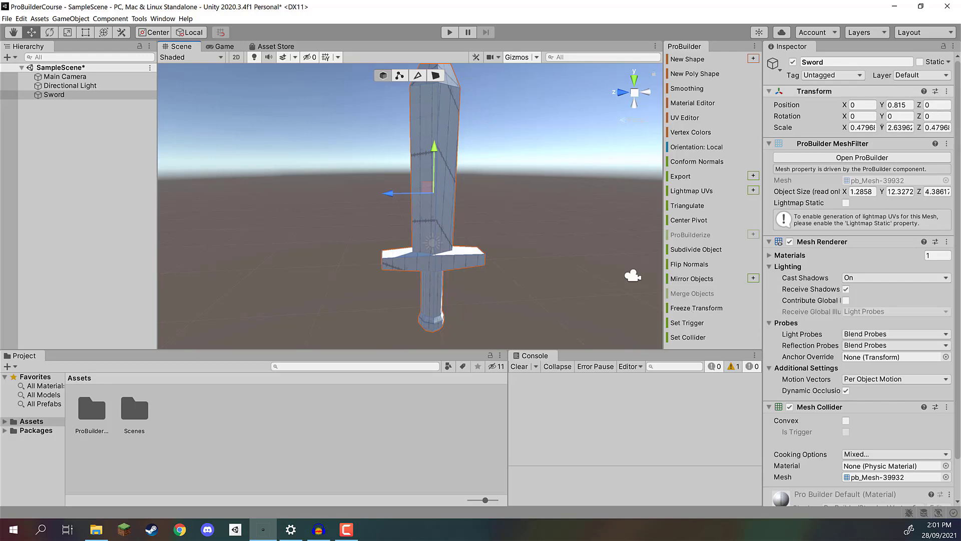
left_click(688, 307)
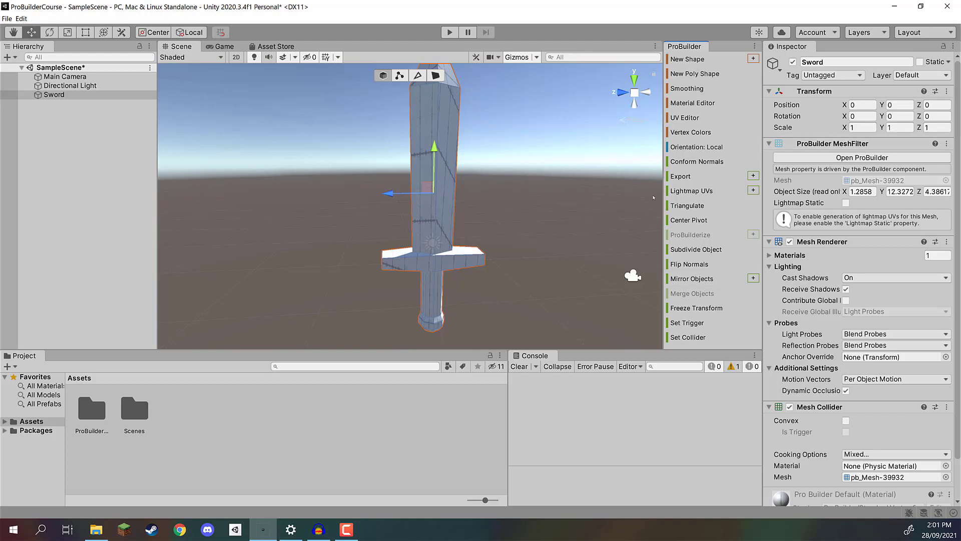
right_click_drag(514, 204, 416, 167)
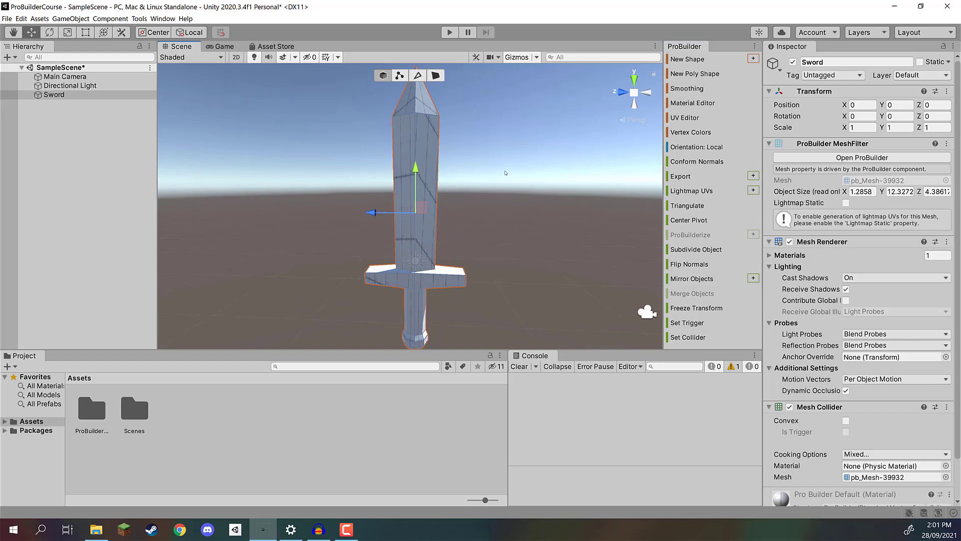
right_click_drag(508, 178, 404, 219)
right_click_drag(366, 182, 444, 194)
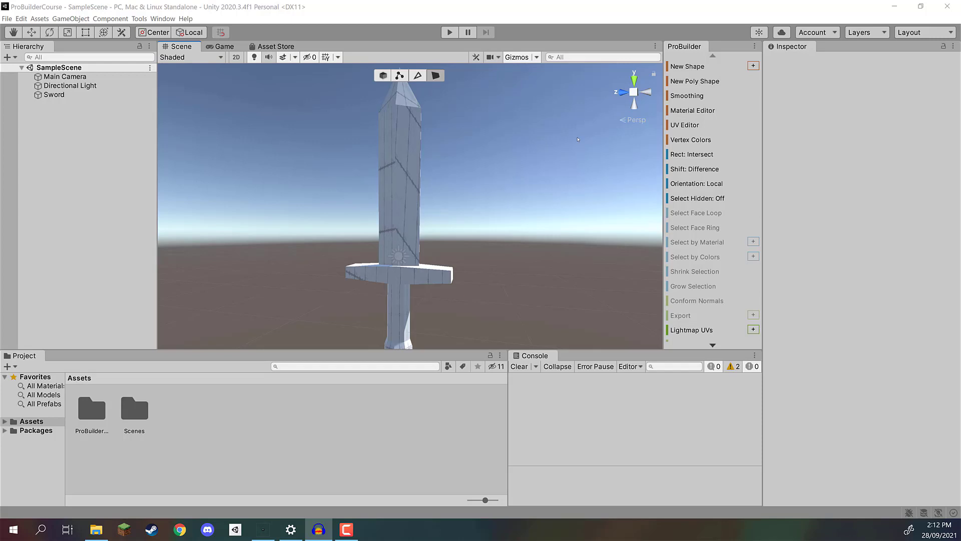
right_click_drag(466, 152, 435, 132)
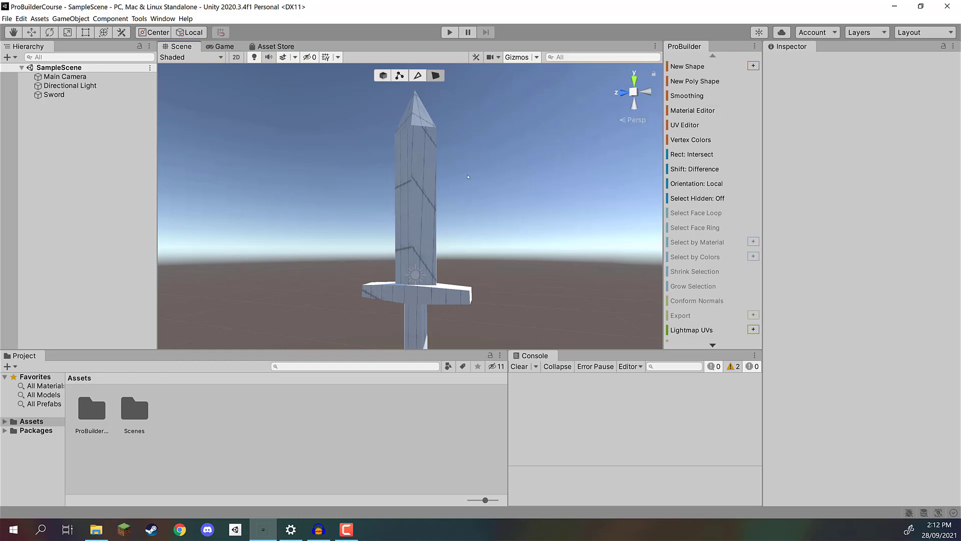
right_click_drag(386, 188, 388, 208)
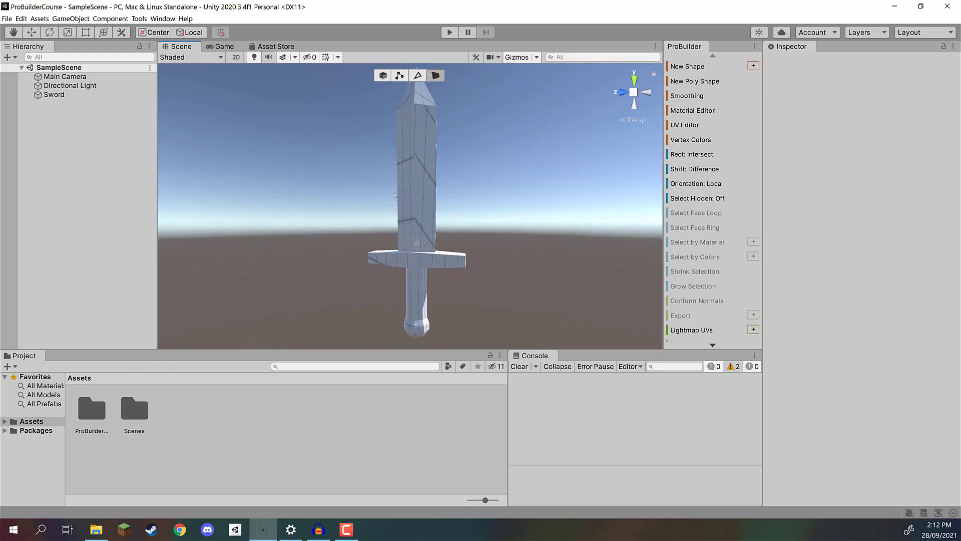
right_click_drag(426, 169, 411, 187)
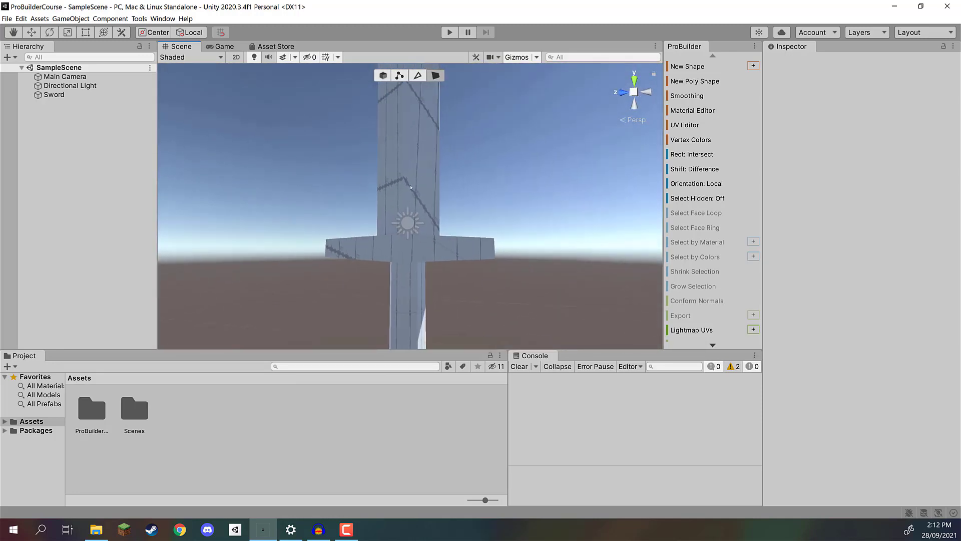
right_click_drag(434, 146, 466, 163)
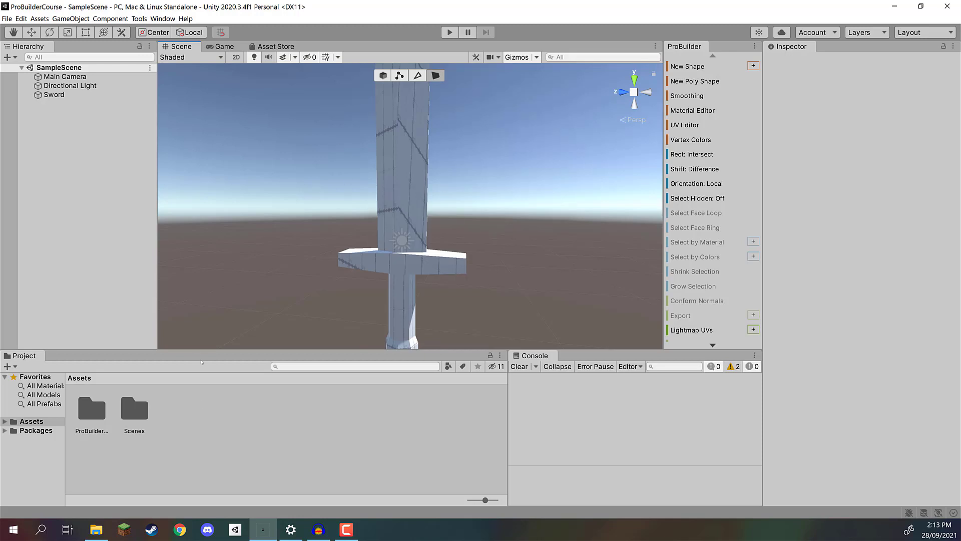
Create a folder named Materials in the project's Assets and open it.
right_click(183, 420)
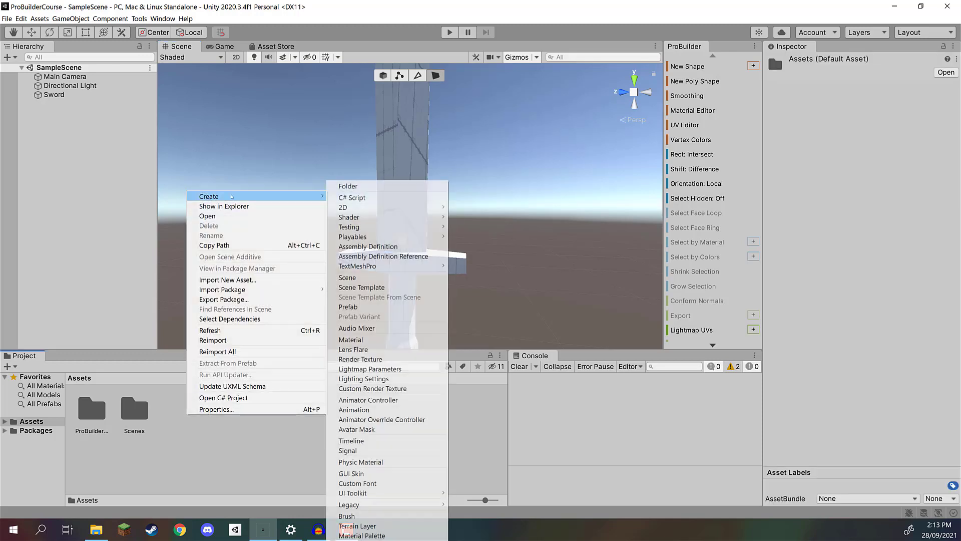
mouse_move(260, 196)
left_click(352, 187)
type("Materials")
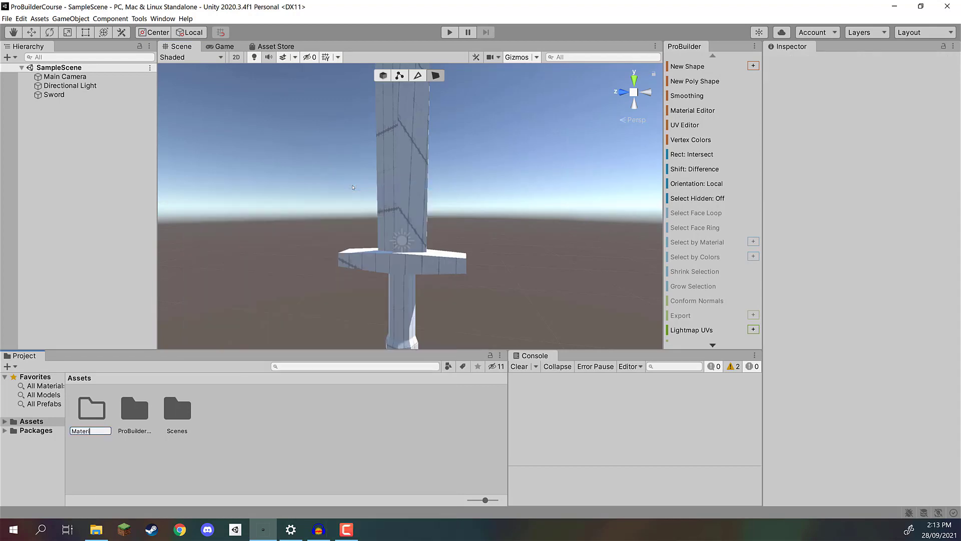
key("Return")
double_click(88, 414)
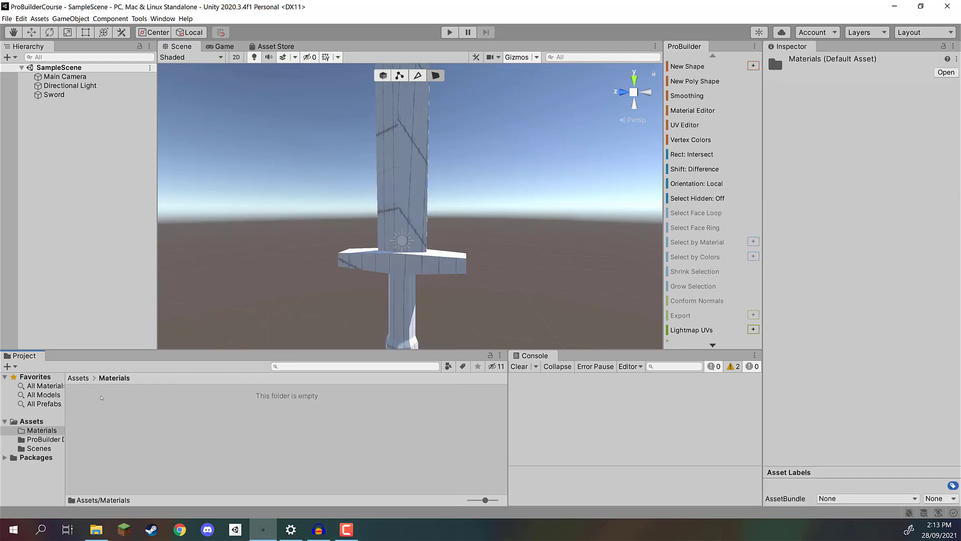
Create a new material named Sword in the Materials folder.
right_click(100, 176)
mouse_move(220, 180)
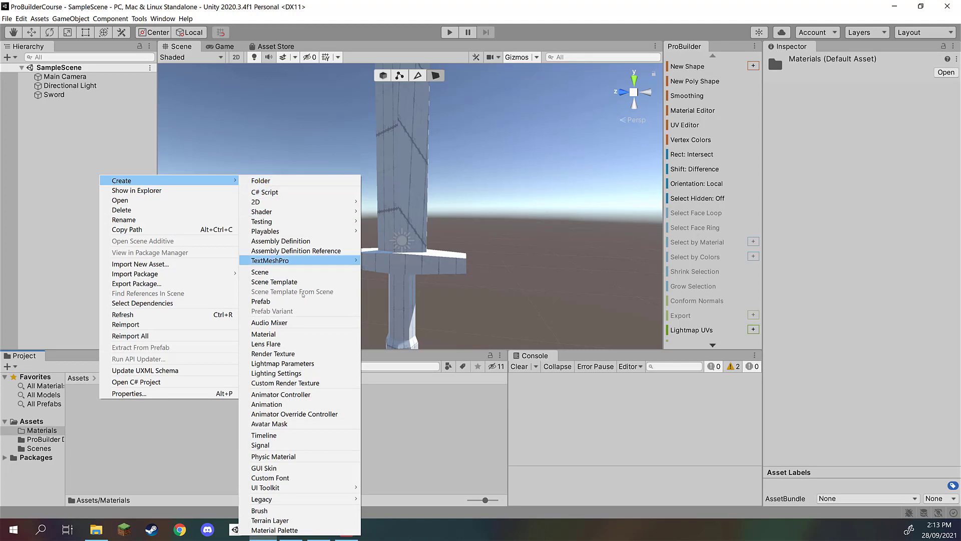
left_click(289, 335)
type("Sword")
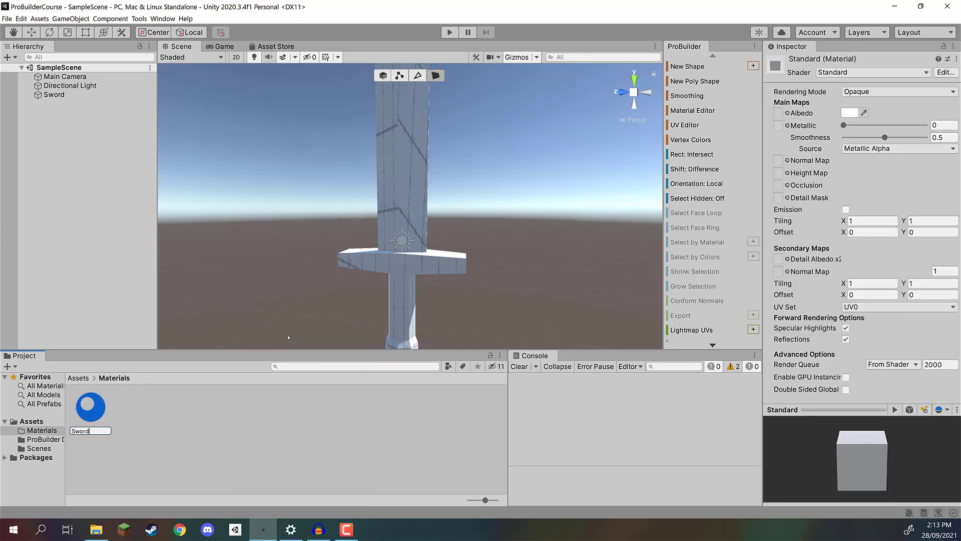
key("Return")
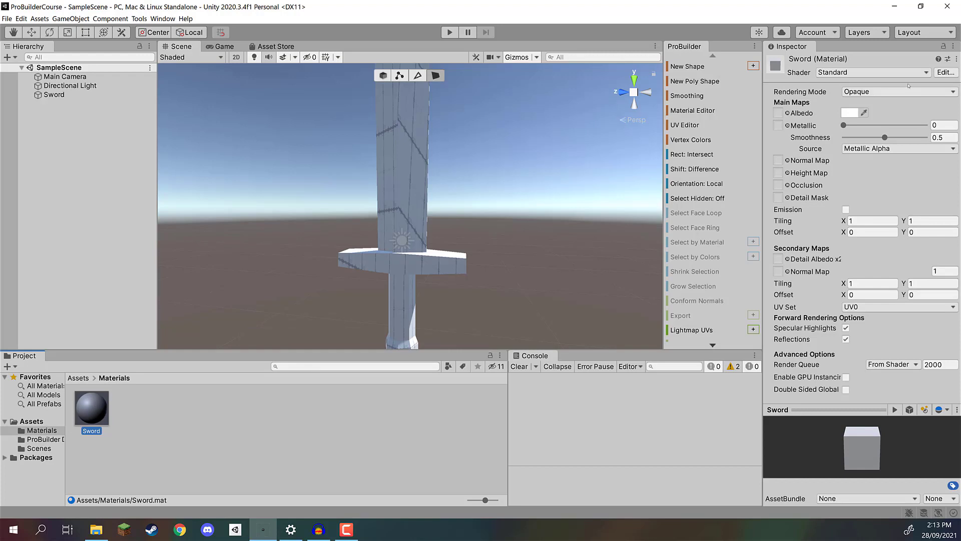
Set the Sword material's shader to ProBuilder/Diffuse Vertex Color and apply the material to the sword model.
left_click(842, 73)
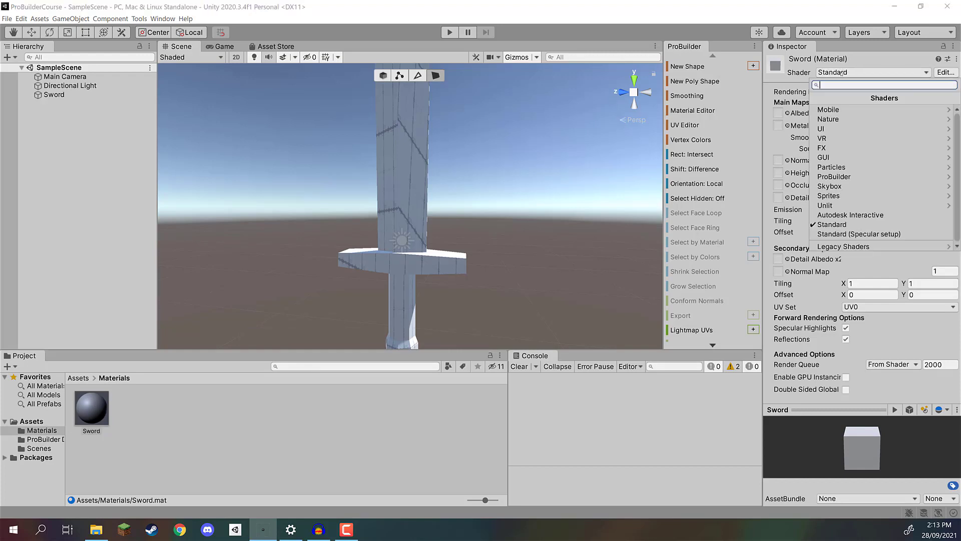
left_click(858, 177)
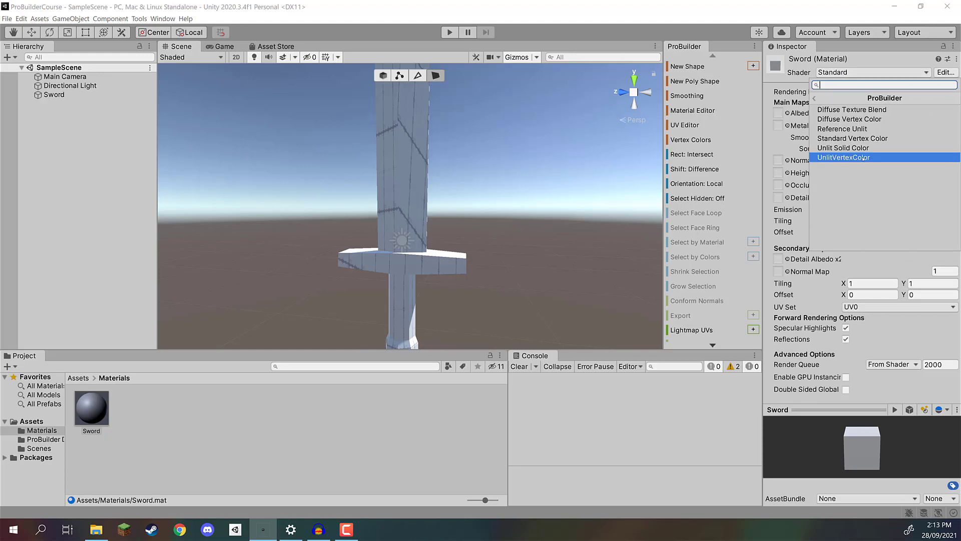
left_click(852, 120)
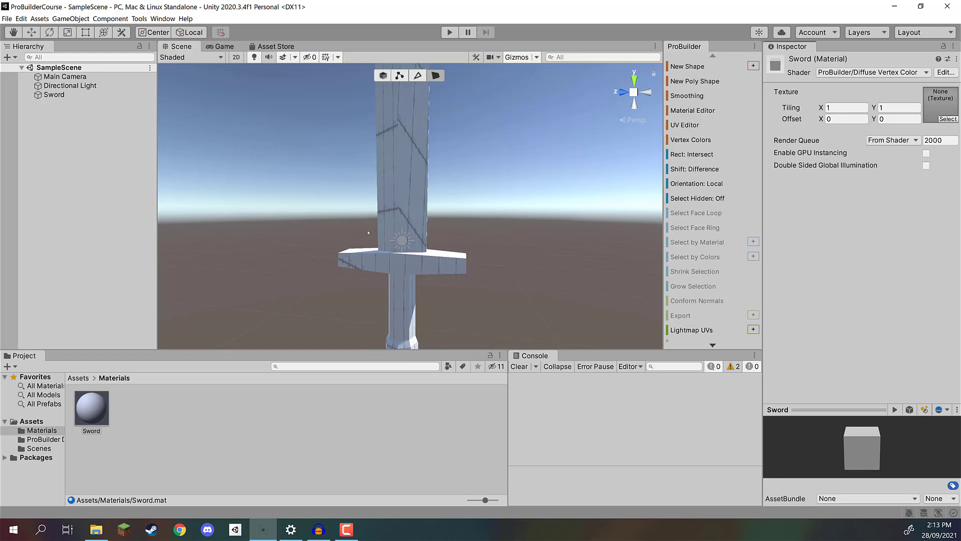
left_click_drag(102, 408, 411, 175)
Select all faces of the sword's blade on both sides, including the pointed tip faces.
left_click_drag(462, 132, 342, 137, "alt")
left_click(420, 172)
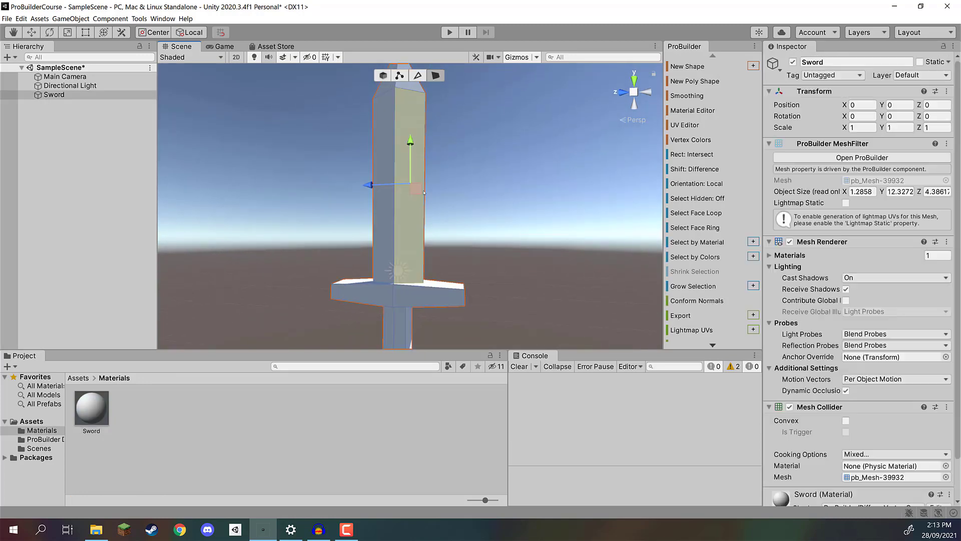
left_click(441, 165)
left_click_drag(441, 165, 555, 165, "alt")
left_click(438, 180)
left_click(446, 163, "shift")
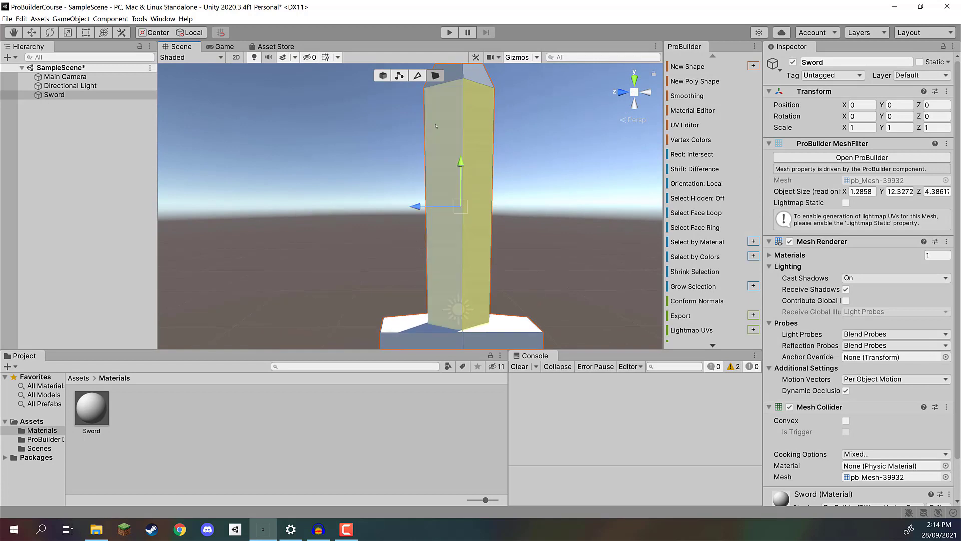
left_click_drag(445, 163, 571, 124, "alt")
left_click(447, 116, "shift")
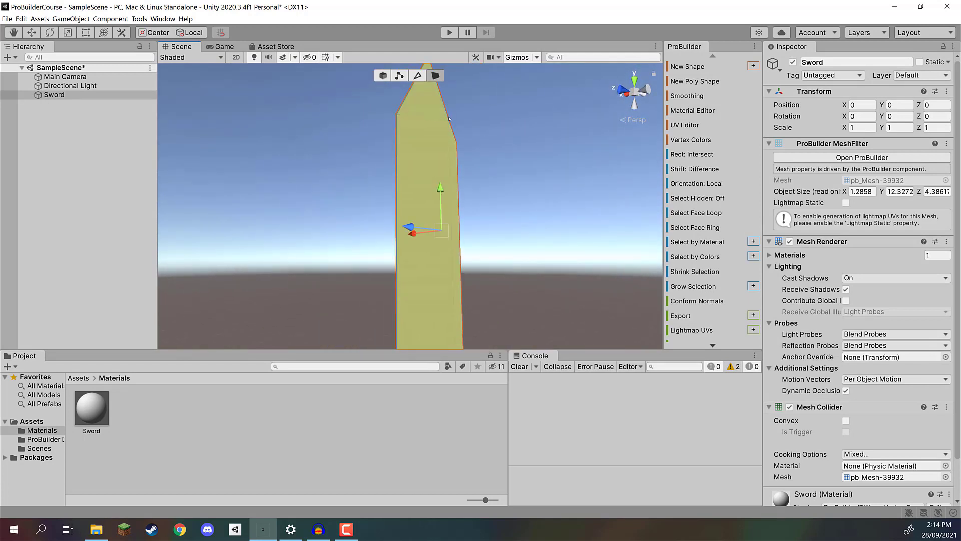
left_click_drag(449, 119, 549, 181, "alt")
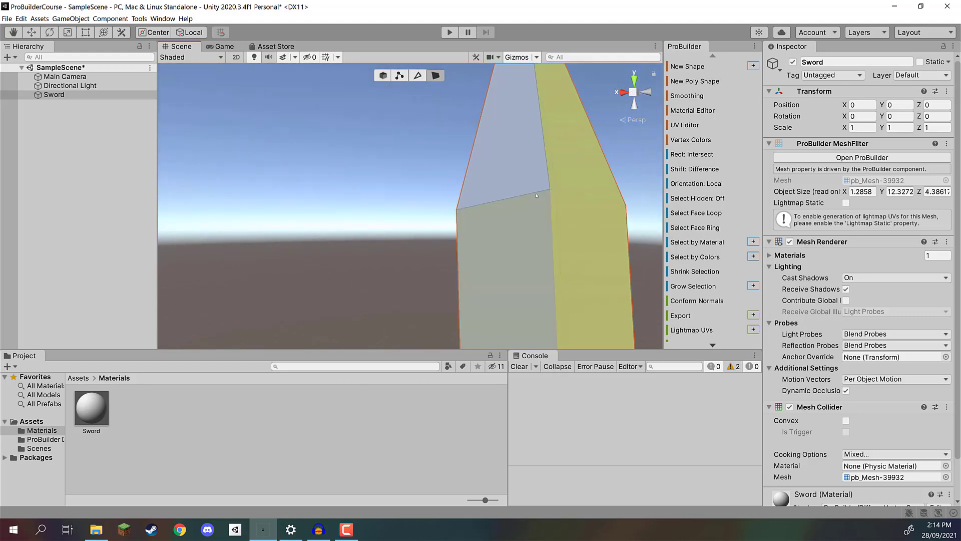
left_click(475, 213, "shift")
left_click_drag(473, 201, 724, 242, "alt")
scroll(558, 217, "down", 3)
scroll(655, 196, "up", 5)
scroll(655, 196, "down", 3)
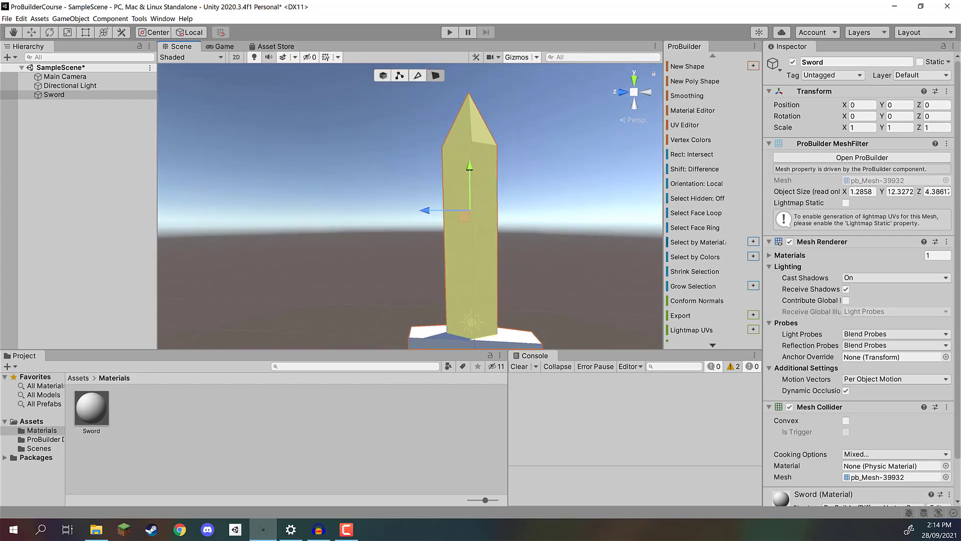
Open the ProBuilder vertex color palette and try a custom color on its white swatch without keeping it.
left_click(692, 140)
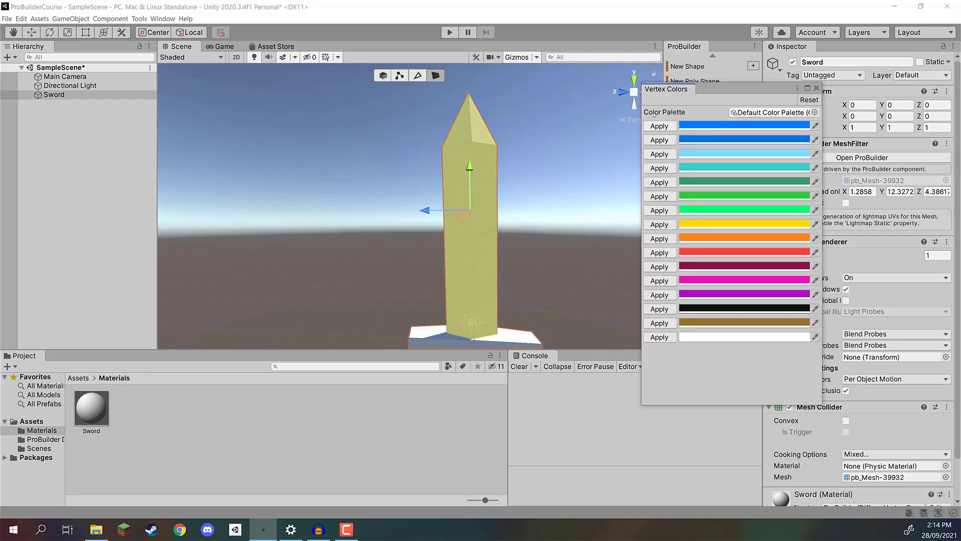
left_click_drag(699, 90, 657, 79)
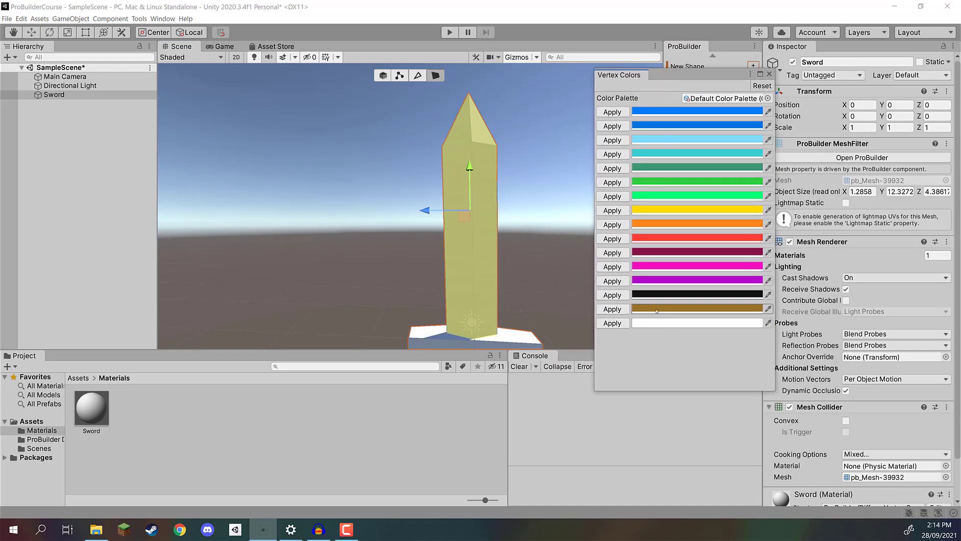
left_click(653, 323)
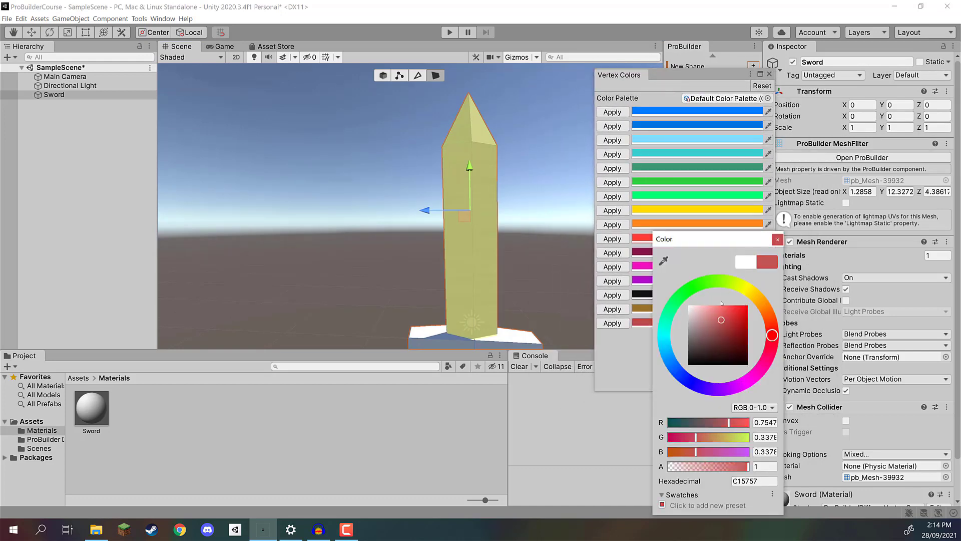
left_click(615, 381)
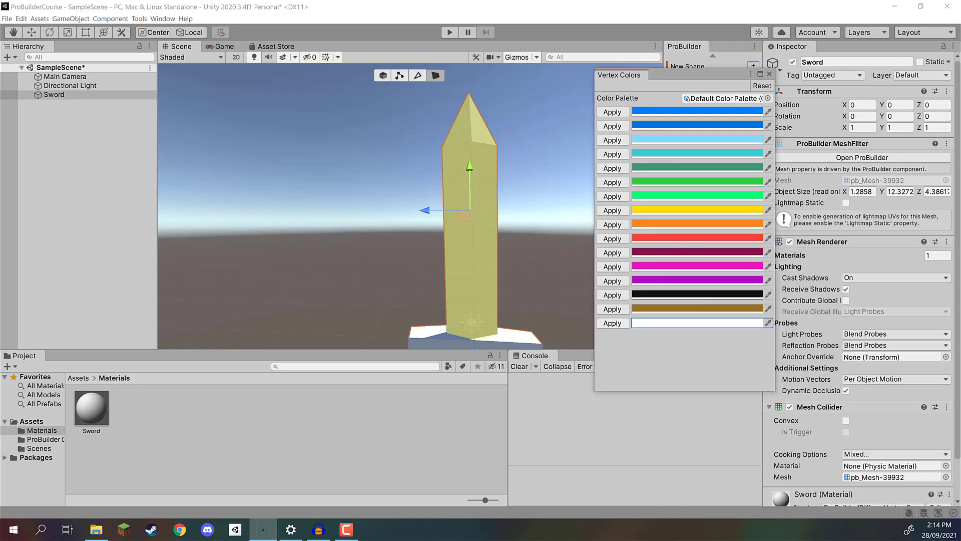
Try yellow, green, light blue and orange vertex colors on the selected blade faces, finishing with white.
left_click(619, 210)
key("f")
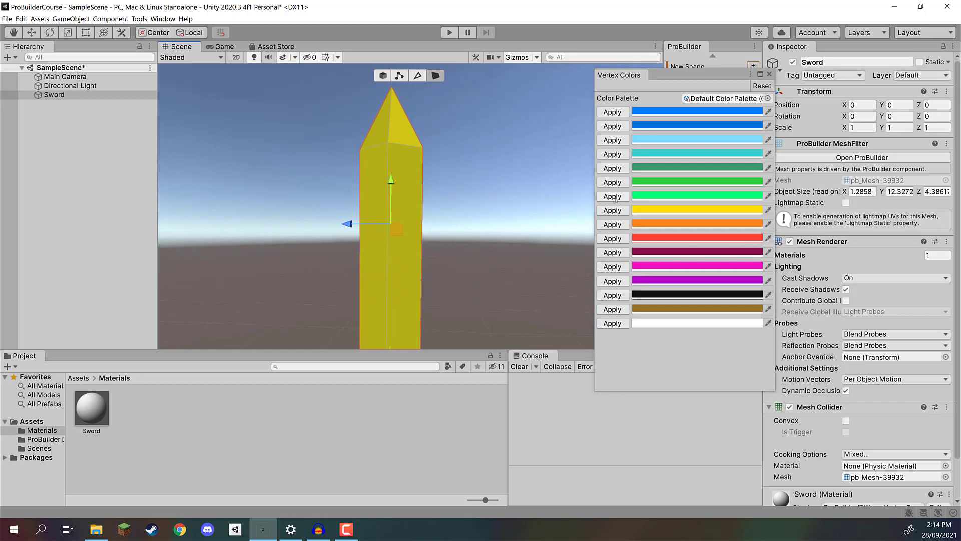
left_click(616, 196)
left_click(613, 140)
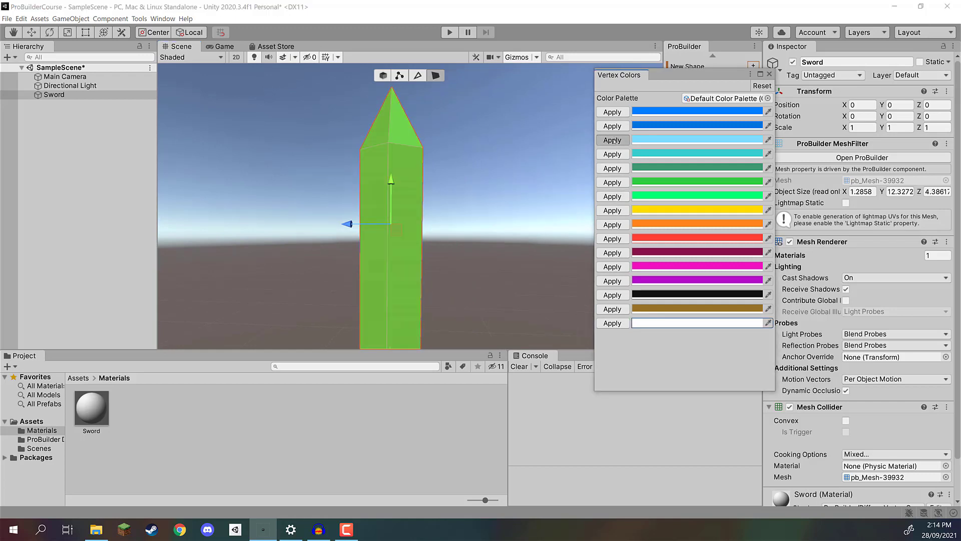
left_click(612, 224)
left_click(607, 323)
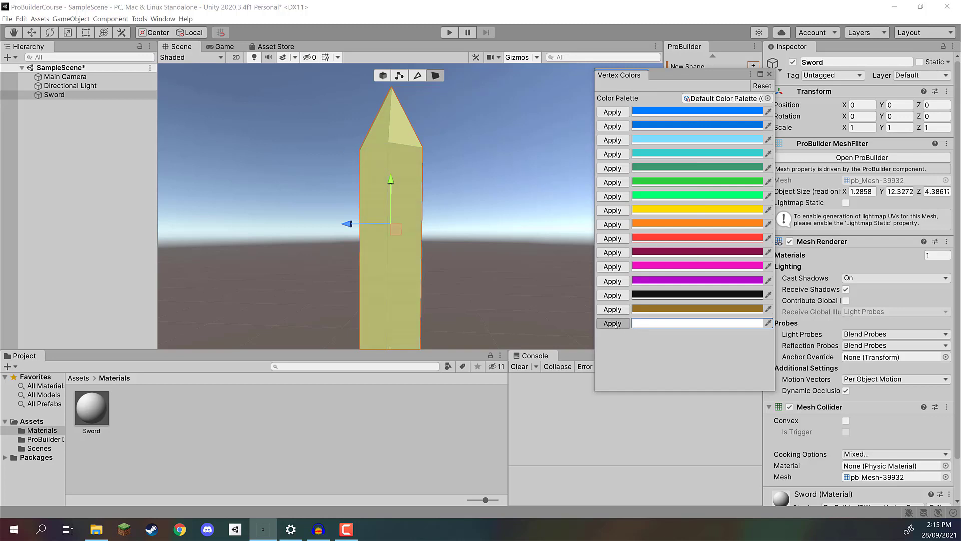
Try changing the white palette swatch to black and restore it to white.
left_click(656, 323)
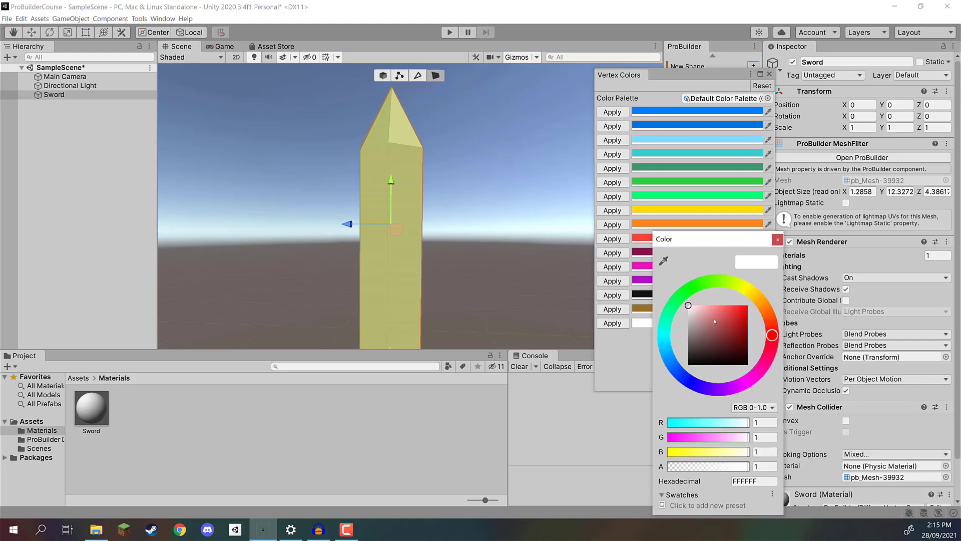
left_click_drag(715, 321, 685, 371)
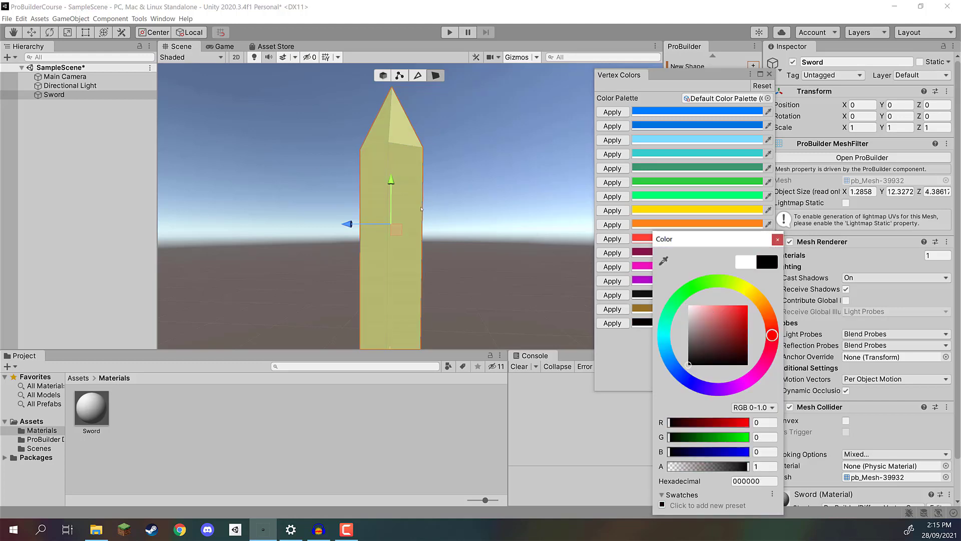
left_click(646, 341)
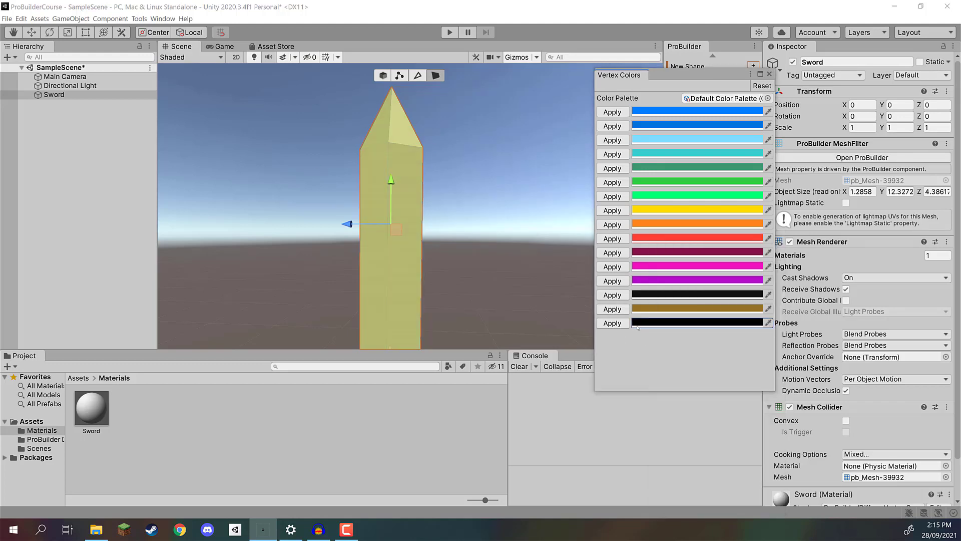
left_click(651, 323)
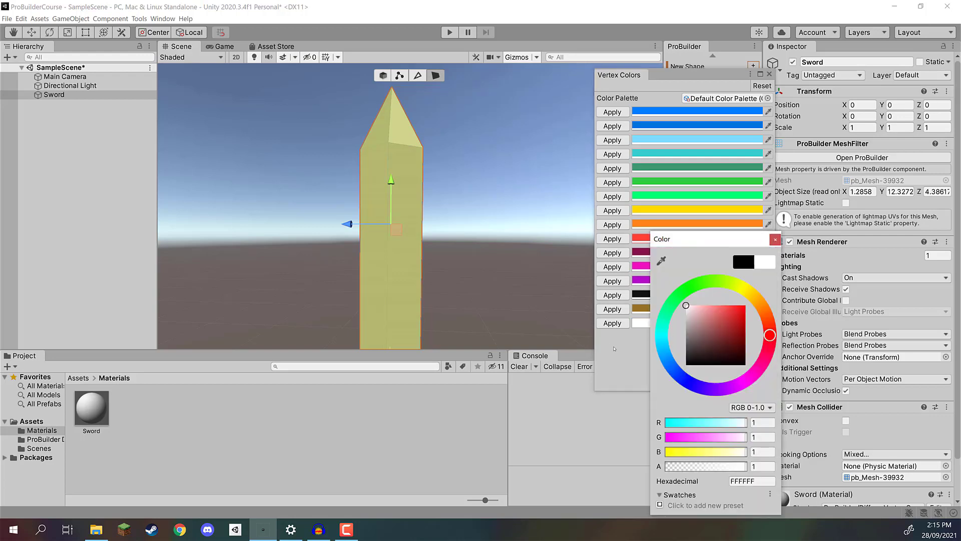
left_click(614, 349)
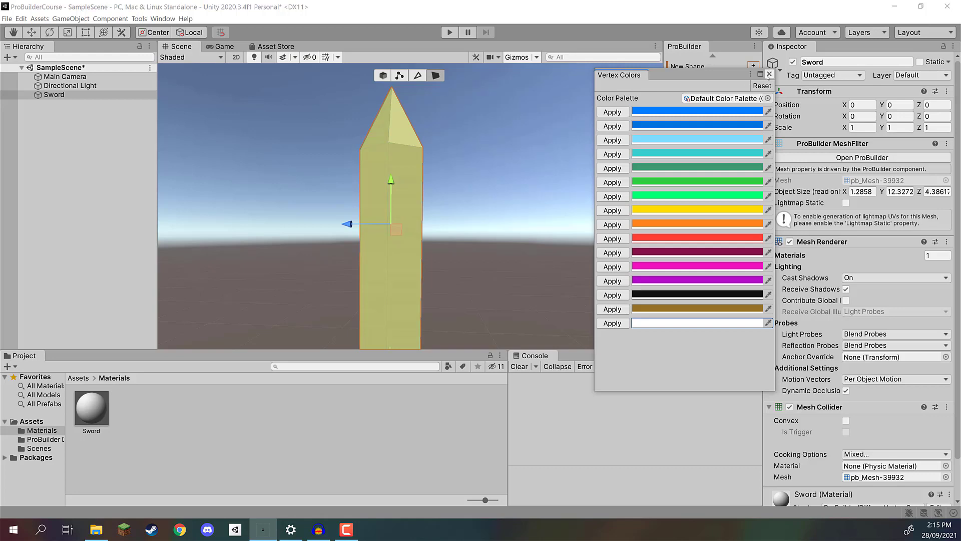
Close the vertex color palette and deselect the sword to view the blade's color.
left_click(769, 74)
key("s")
right_click_drag(595, 123, 360, 203)
left_click(558, 149)
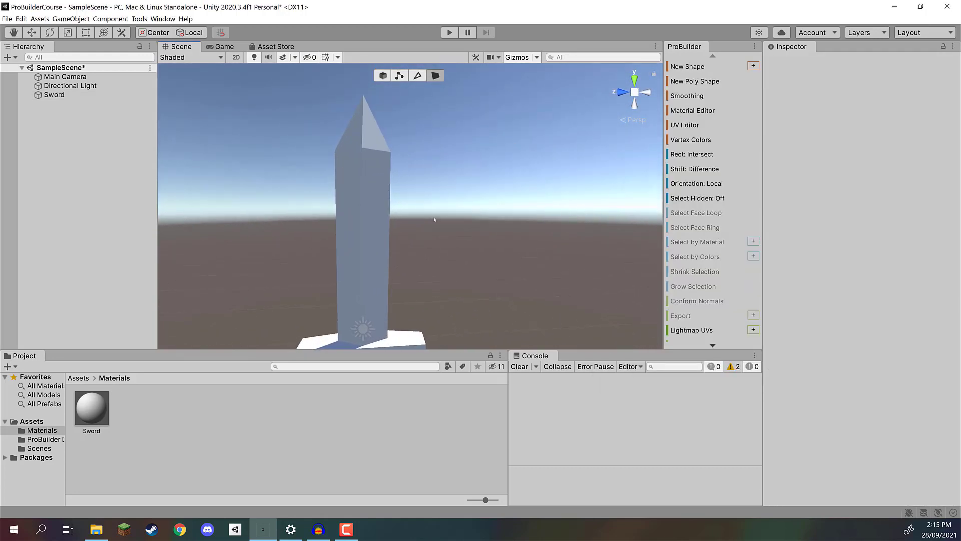
right_click_drag(431, 217, 403, 123)
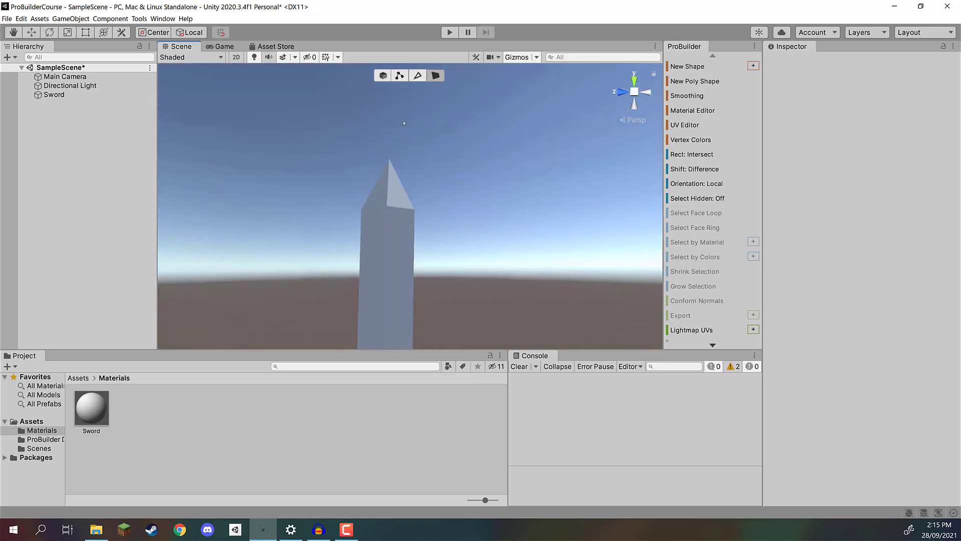
Switch to vertex selection and examine individual vertices at the blade's tip and at the corners where the tip begins.
left_click(397, 212)
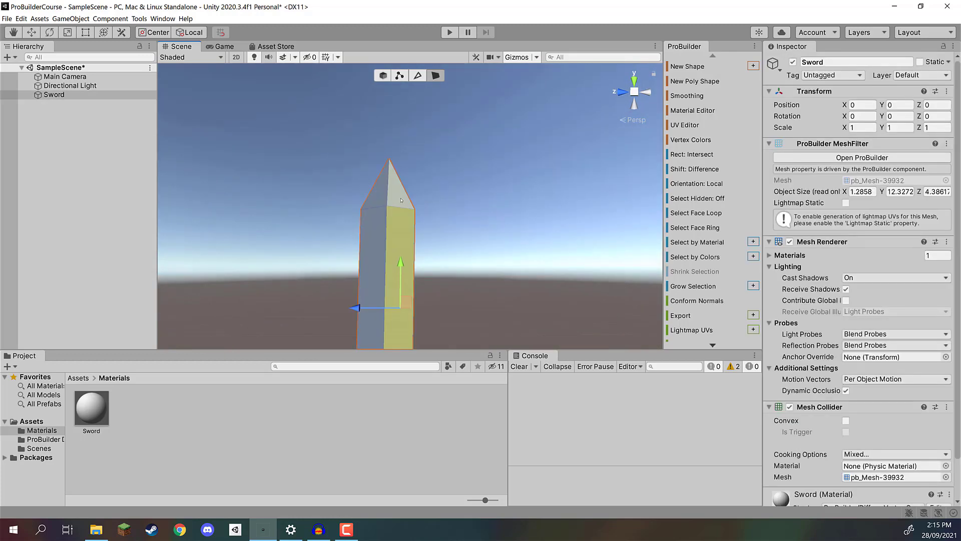
left_click(399, 75)
right_click_drag(496, 195, 470, 227, "alt")
left_click(446, 220)
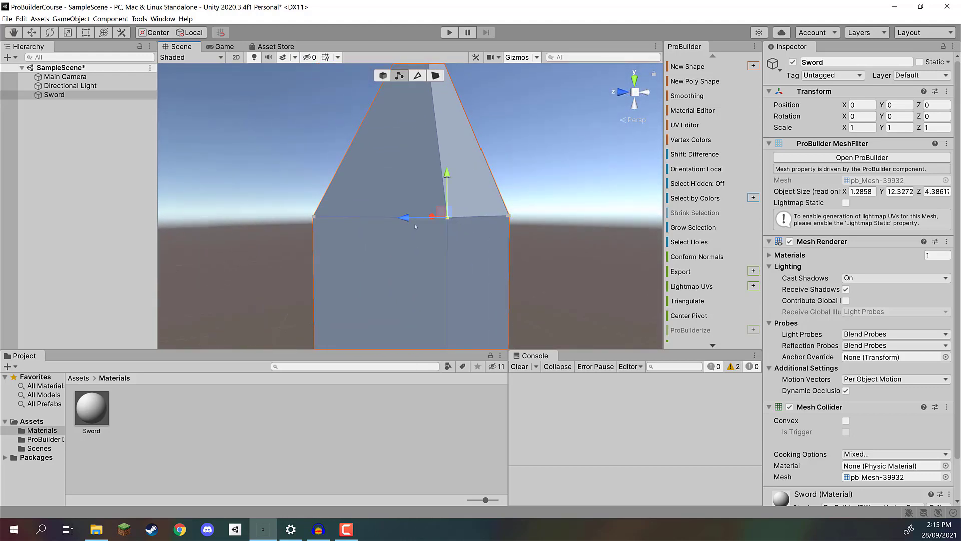
left_click(314, 218)
left_click(509, 216)
right_click_drag(508, 216, 506, 248)
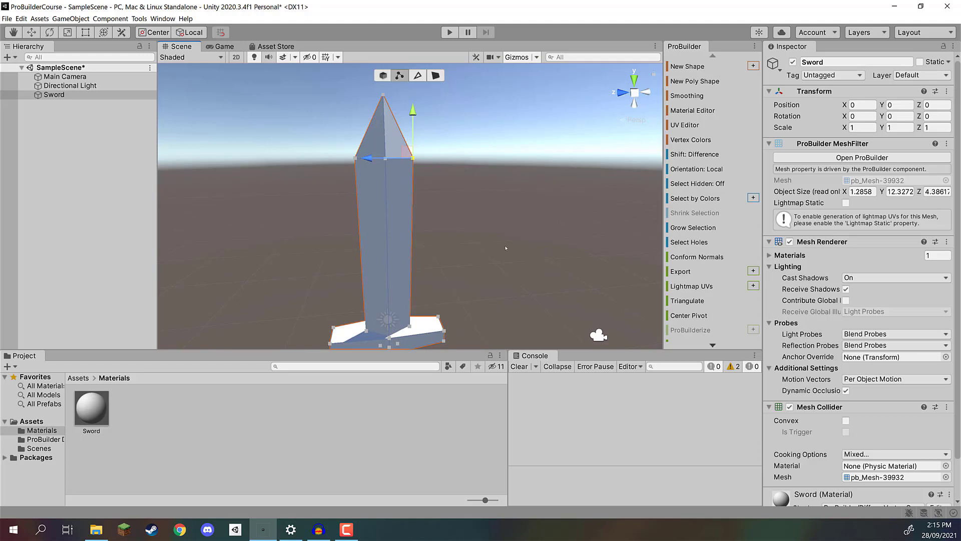
right_click_drag(506, 248, 379, 222)
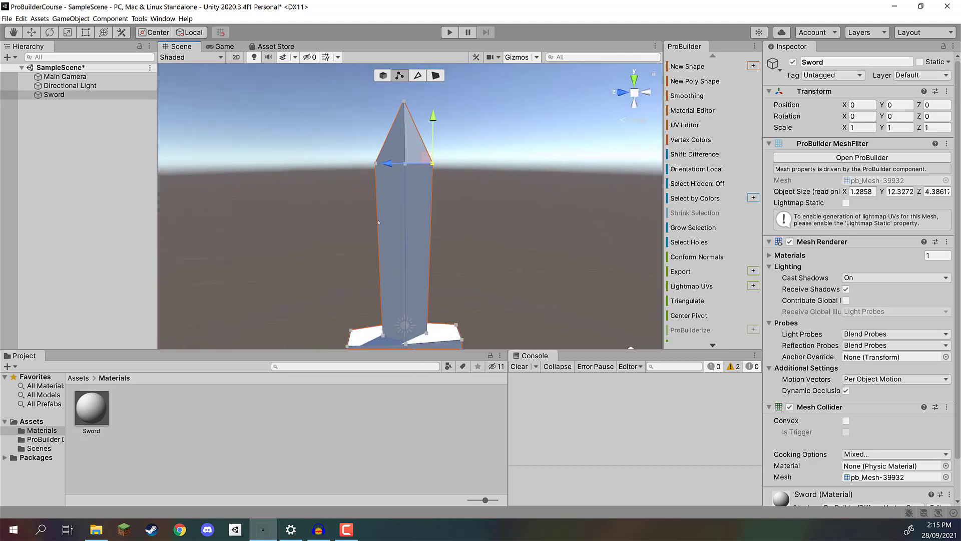
right_click_drag(458, 184, 421, 185)
key("w")
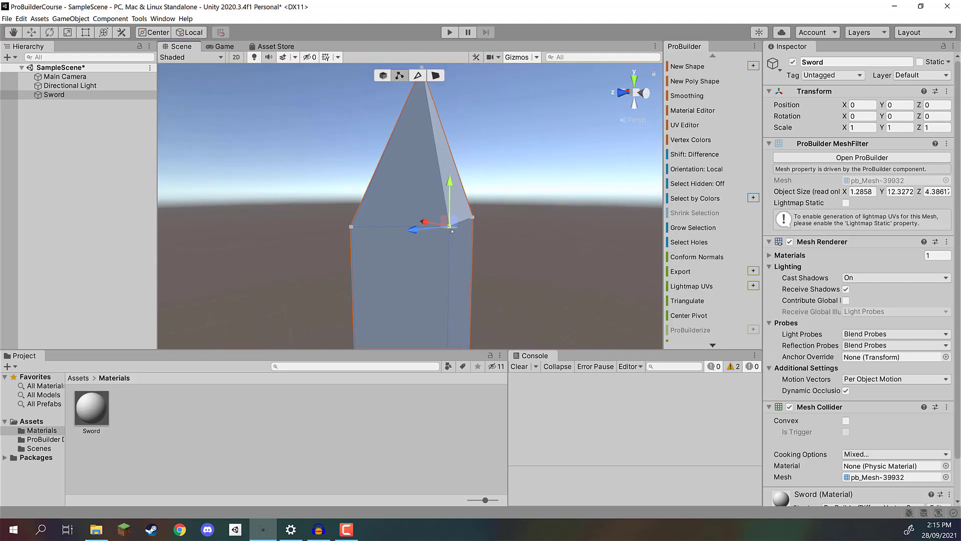
scroll(354, 232, "down", 3)
left_click(415, 120)
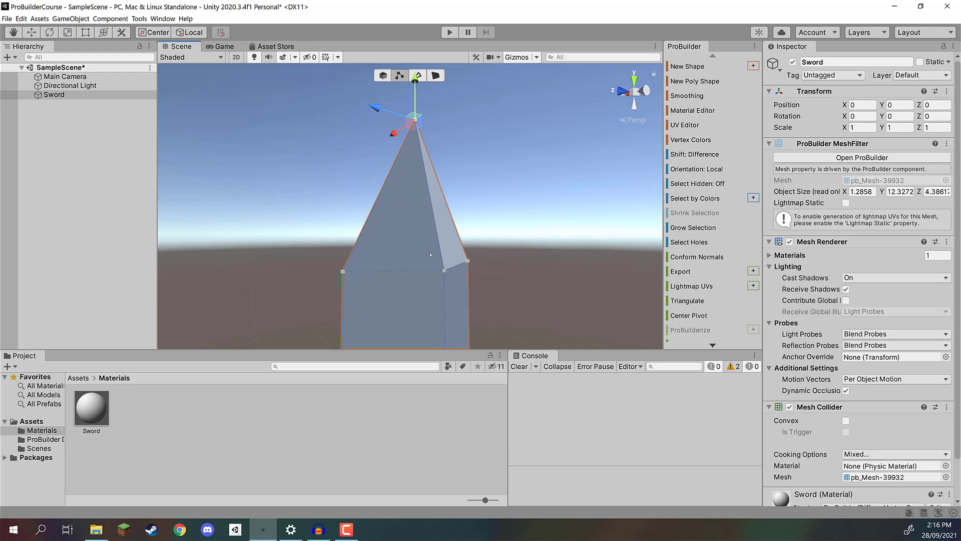
left_click(343, 271)
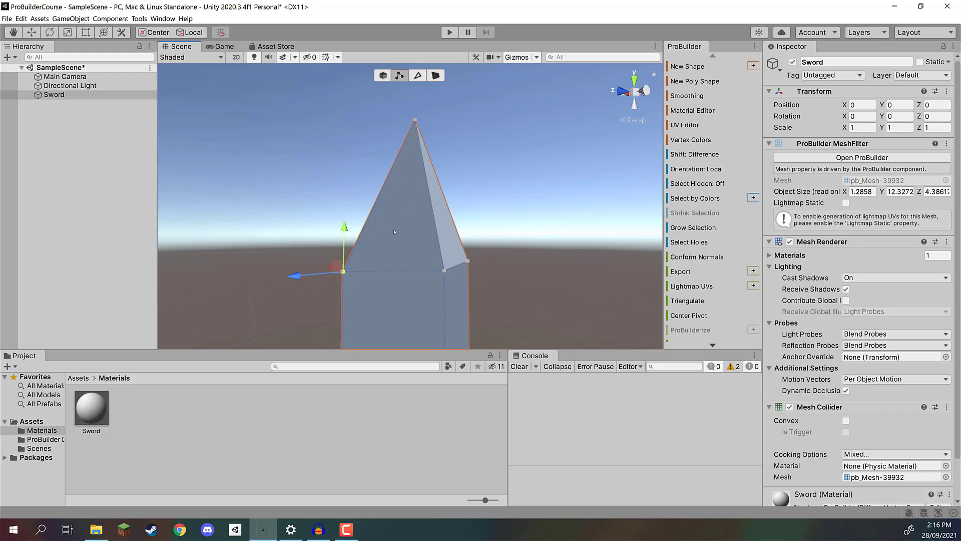
Try a black vertex color on the two front vertices at the base of the blade's tip.
left_click(444, 271, "shift")
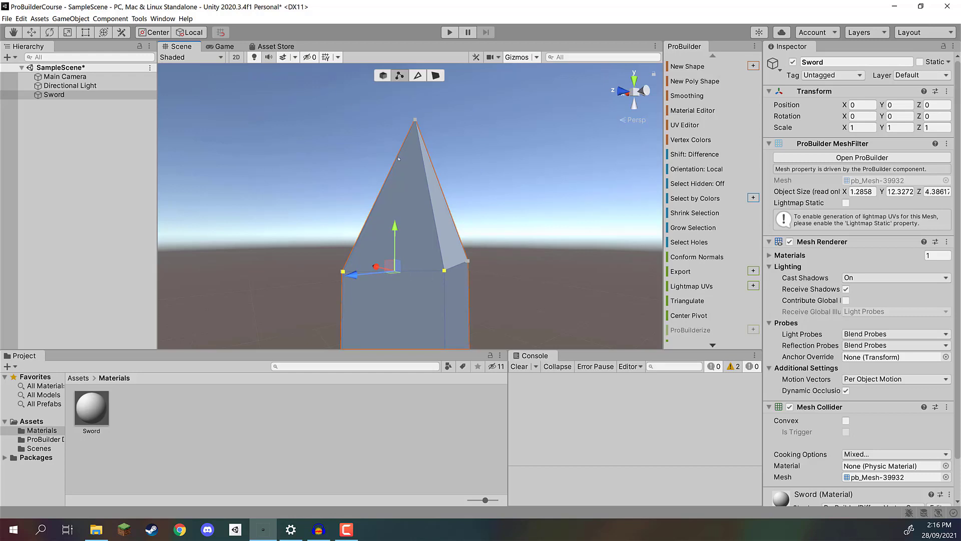
left_click(692, 139)
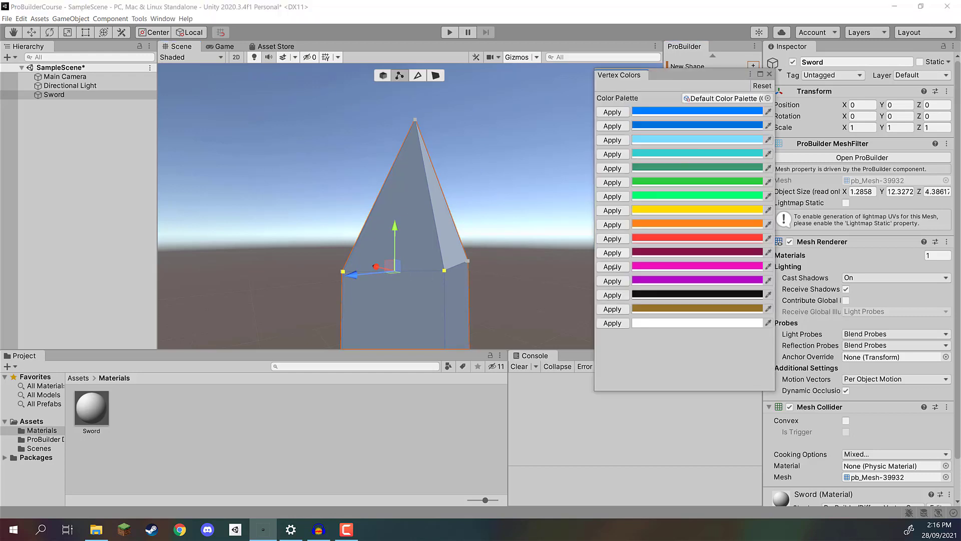
left_click(613, 295)
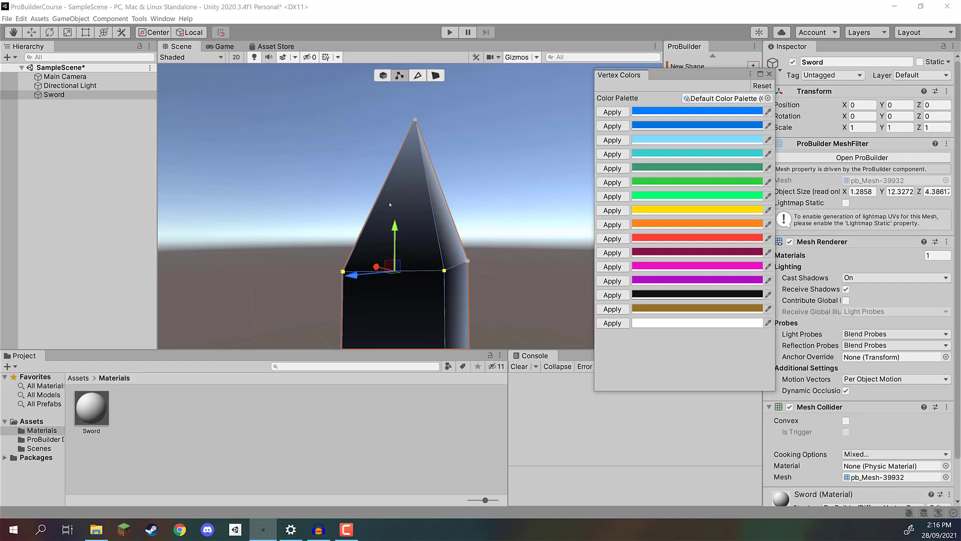
Examine how the vertex color blends along the blade from its tip down to the crossguard.
left_click_drag(441, 230, 376, 264, "alt")
scroll(411, 266, "down", 5)
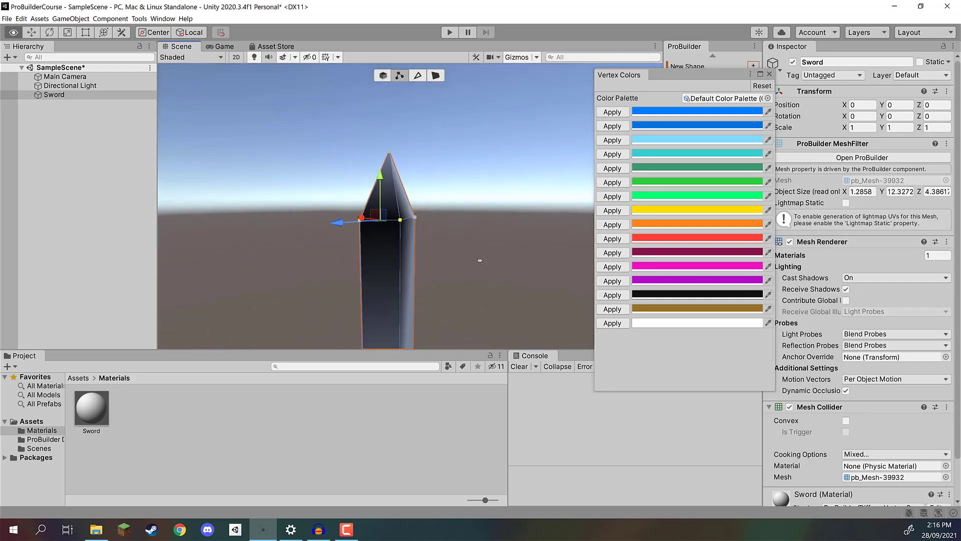
left_click_drag(439, 268, 401, 215, "alt")
scroll(396, 200, "up", 3)
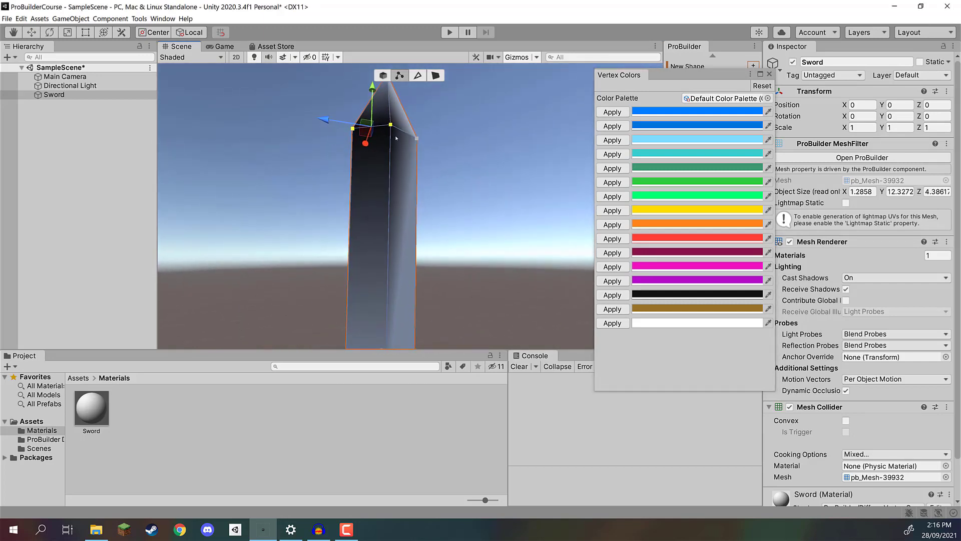
scroll(388, 128, "down", 4)
scroll(391, 110, "up", 4)
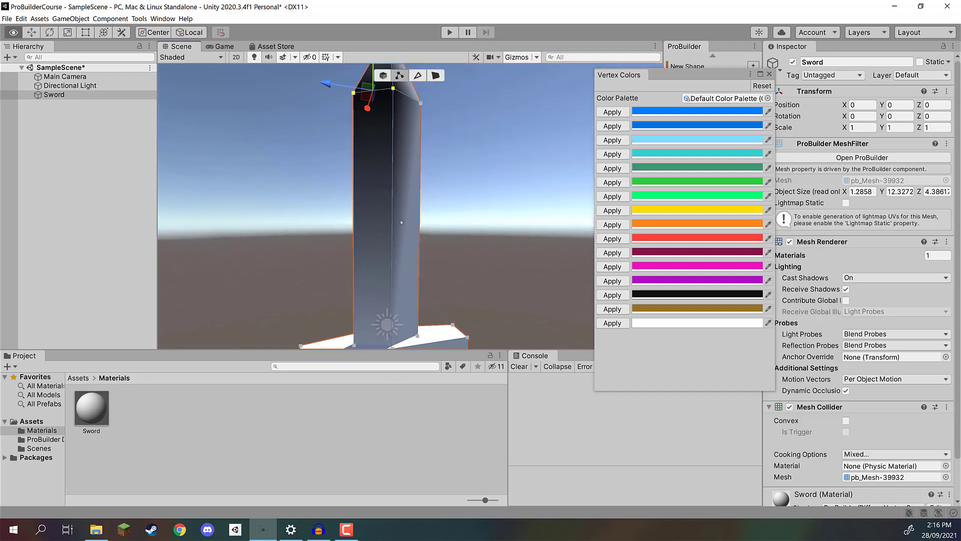
scroll(387, 331, "down", 3)
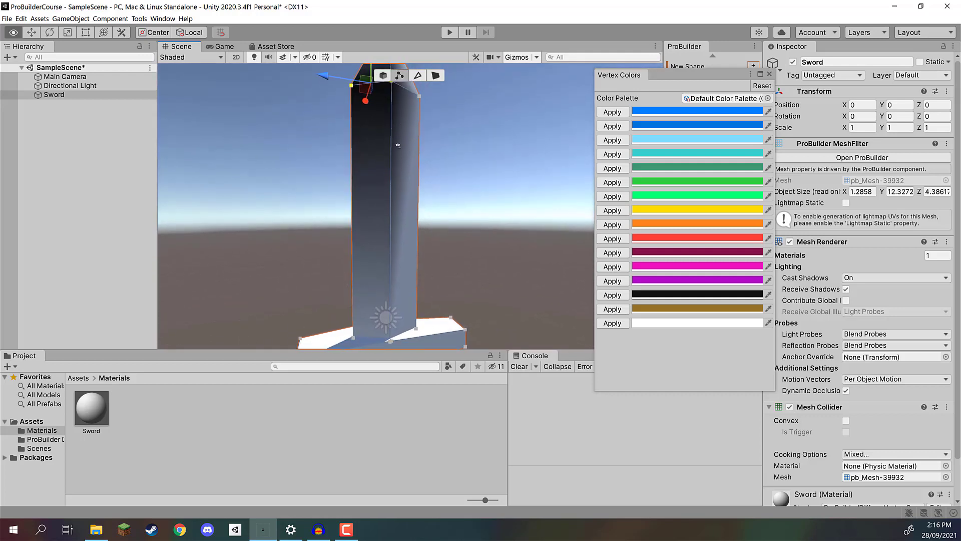
scroll(397, 108, "up", 2)
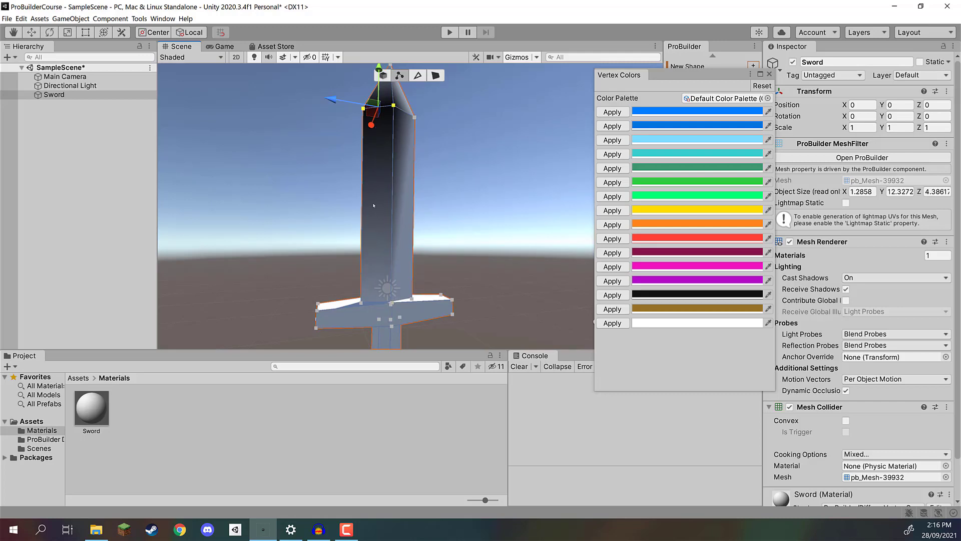
key("w")
right_click_drag(389, 170, 384, 208)
key("s")
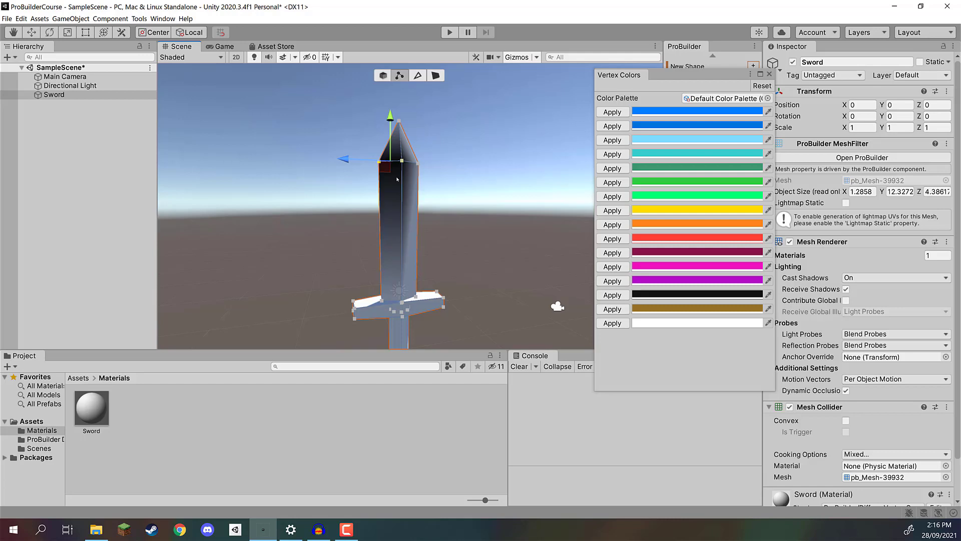
Restore the two selected blade vertices to white, deselect the sword and close the vertex color palette.
left_click(617, 323)
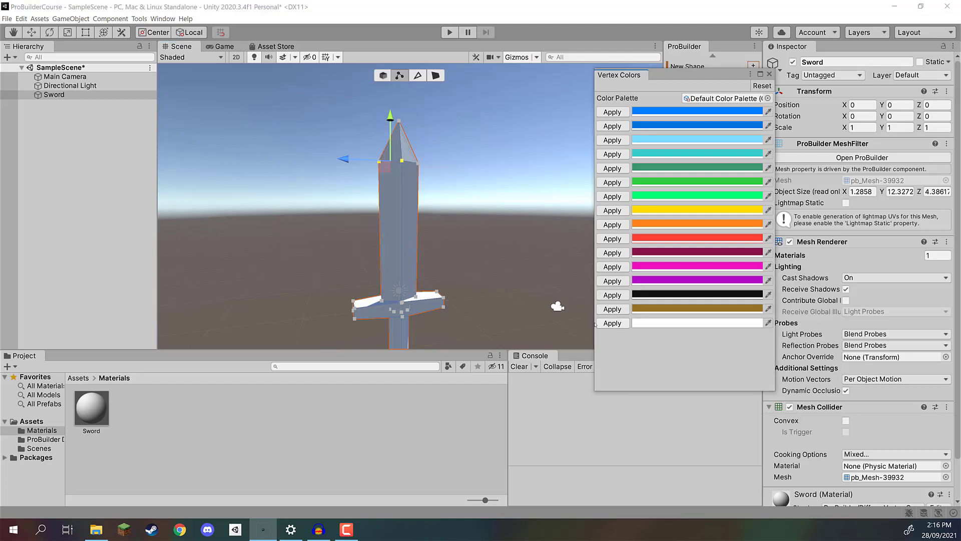
left_click(467, 202)
left_click_drag(467, 202, 351, 252, "alt")
left_click(770, 73)
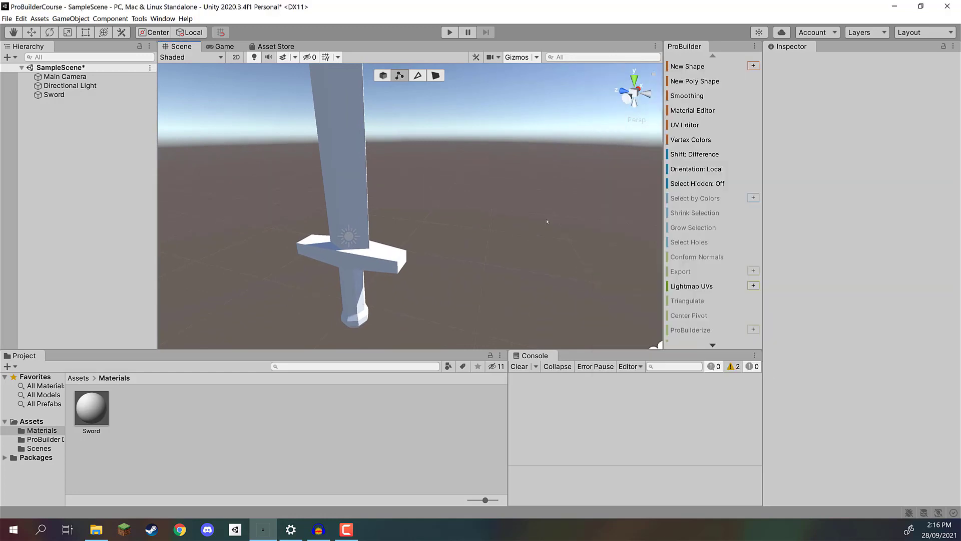
Switch to face selection and select the faces all around the crossguard.
mouse_move(428, 220)
left_mouse_down("alt")
mouse_move(365, 251)
mouse_move(436, 221)
left_mouse_up("alt")
scroll(436, 221, "up", 4)
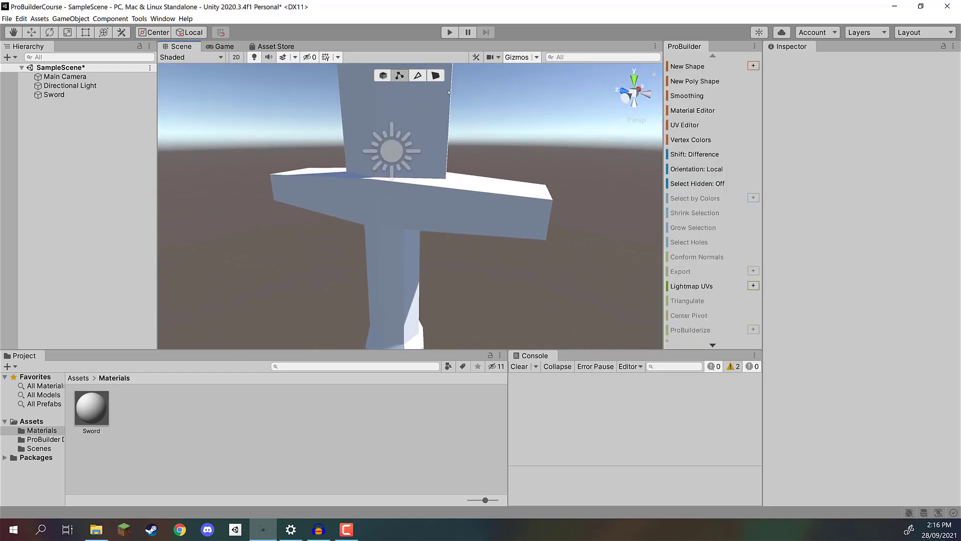
left_click(436, 76)
left_click(476, 205)
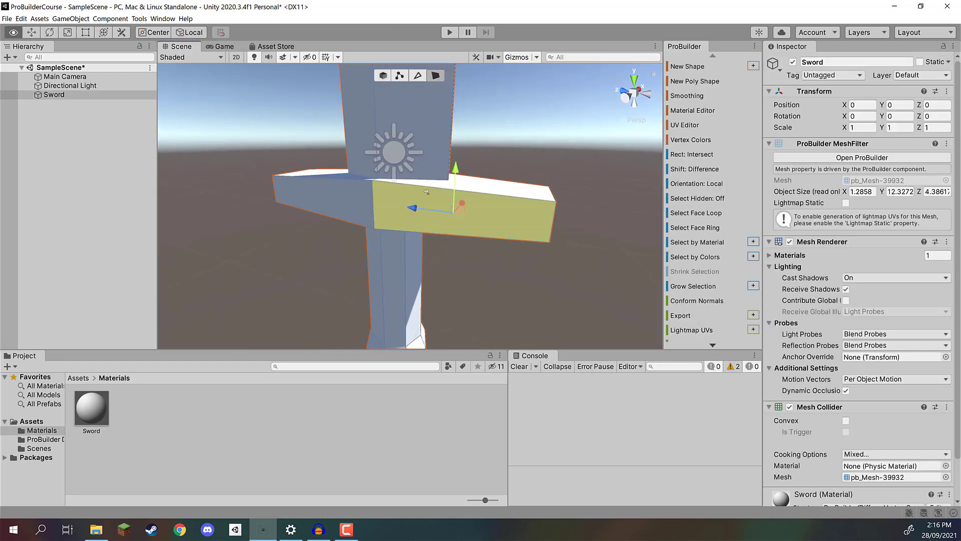
left_click_drag(476, 206, 355, 213, "alt")
left_click(355, 213, "shift")
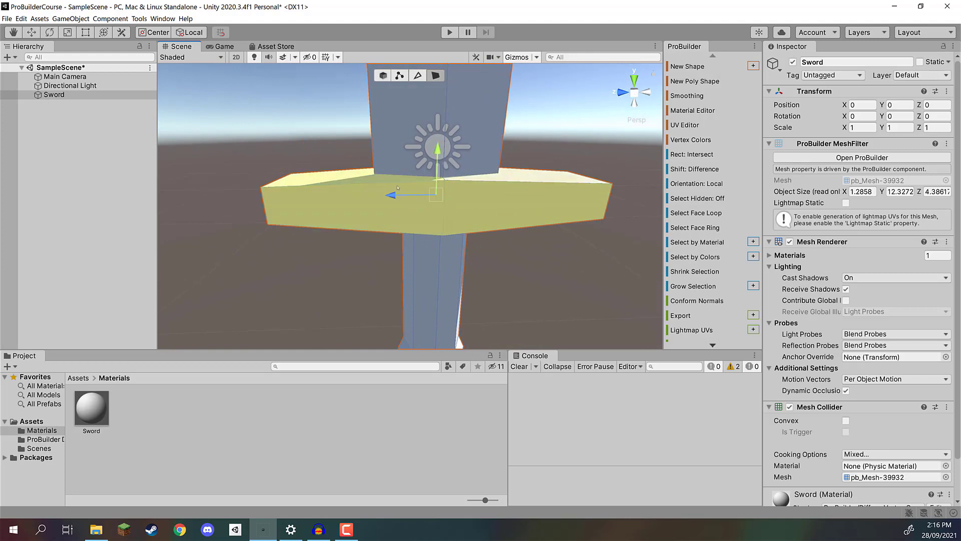
left_click_drag(398, 188, 694, 211, "alt")
Change the brown vertex color swatch to greyish beige A69A82, apply it to the crossguard faces and deselect the sword.
left_click(688, 140)
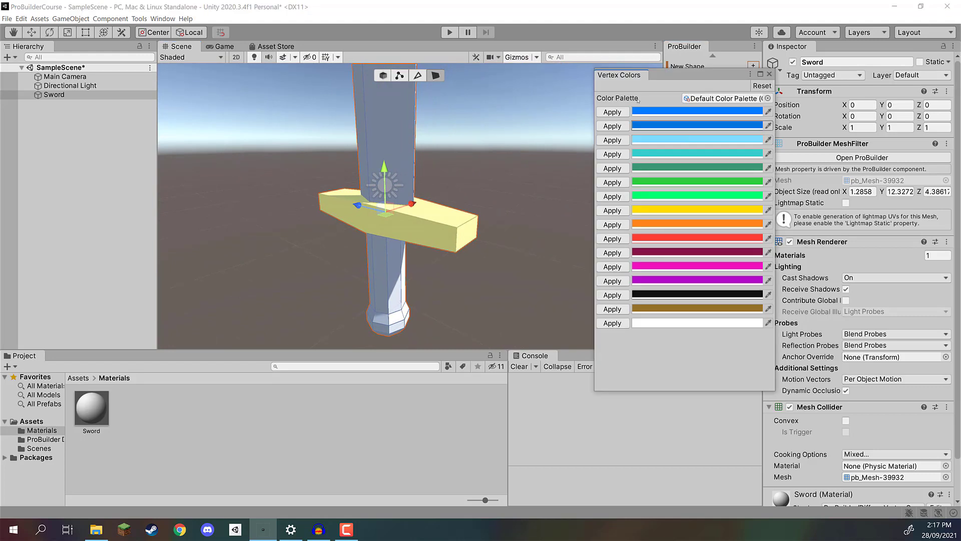
left_click(649, 312)
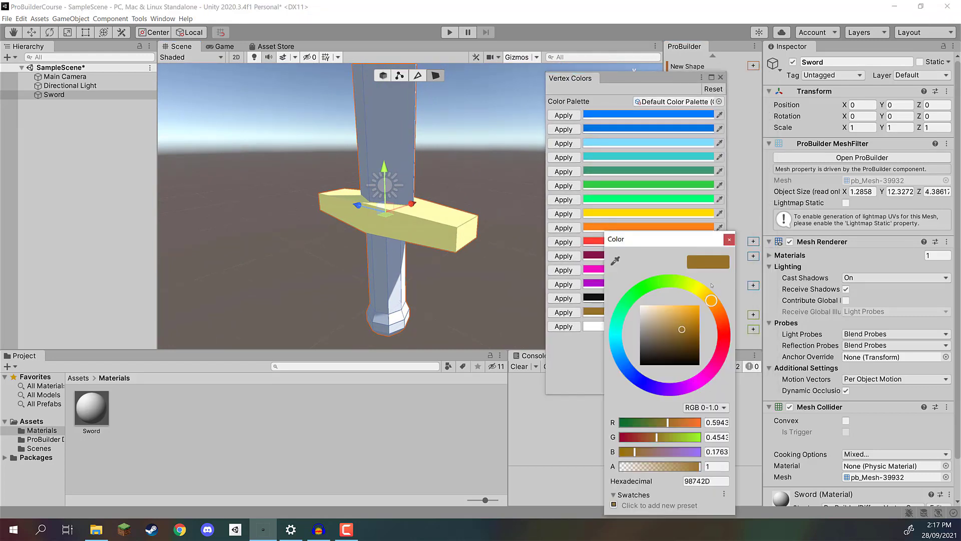
mouse_move(682, 330)
left_mouse_down()
mouse_move(659, 317)
mouse_move(670, 327)
mouse_move(653, 326)
left_mouse_up()
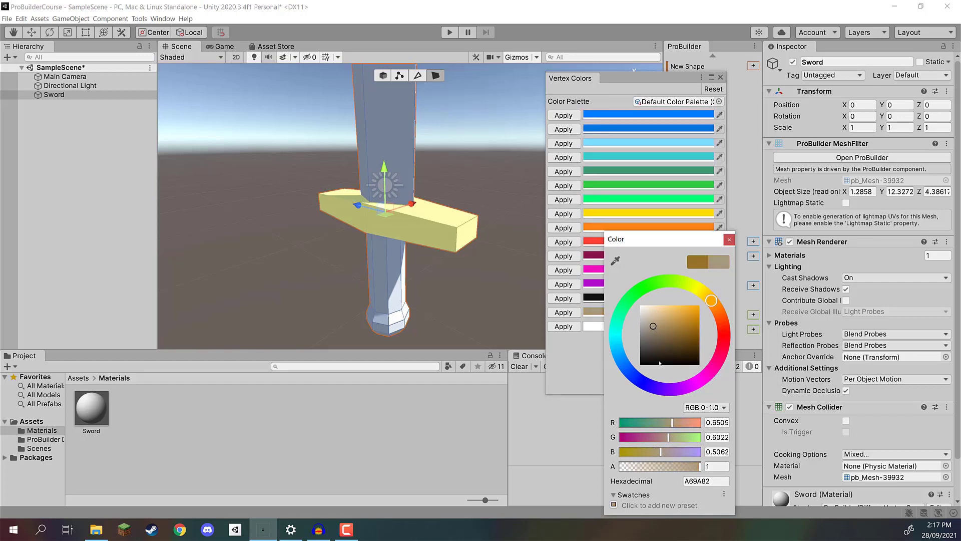
left_click(597, 359)
left_click(564, 312)
left_click_drag(495, 225, 334, 228, "alt")
left_click(448, 213)
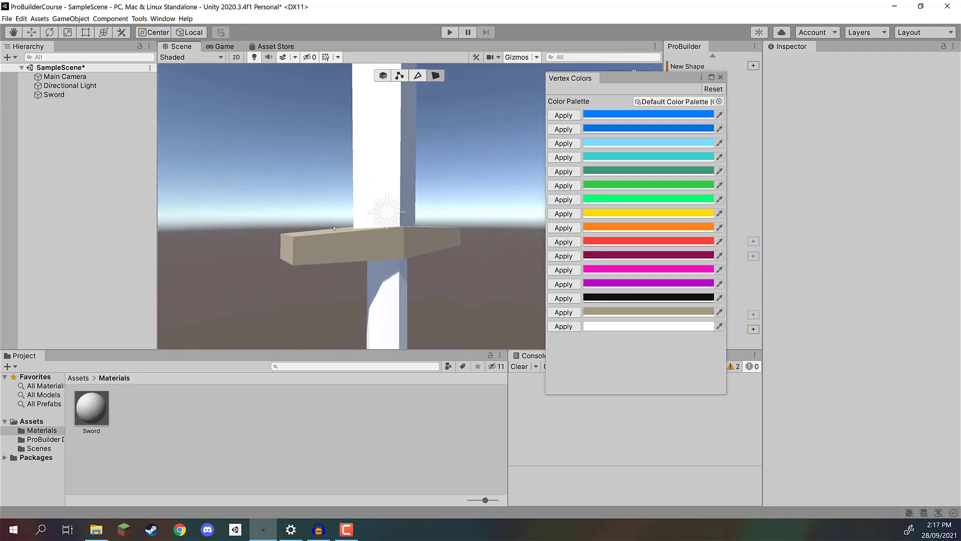
Select all side faces around the grip between the crossguard and the pommel.
left_click_drag(402, 255, 392, 200, "alt")
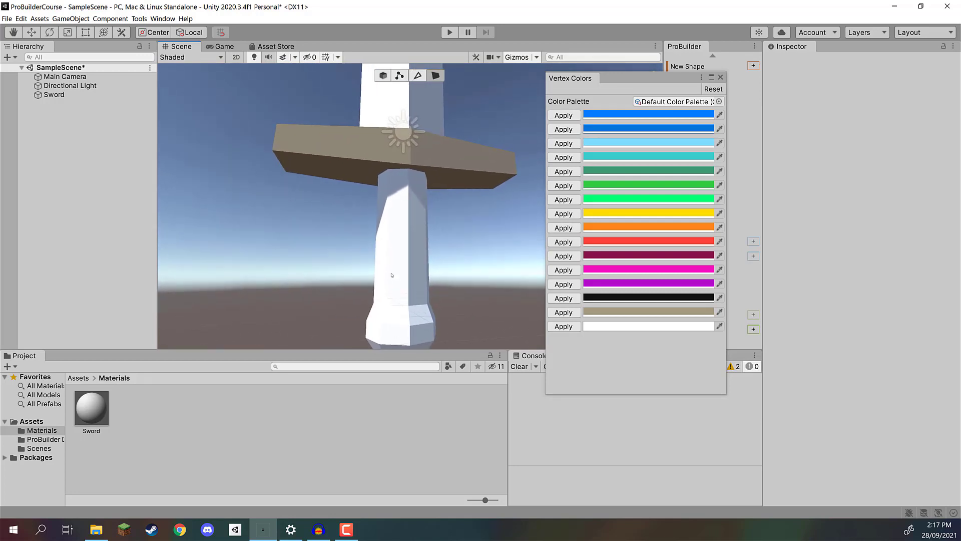
left_click_drag(400, 264, 404, 282, "alt")
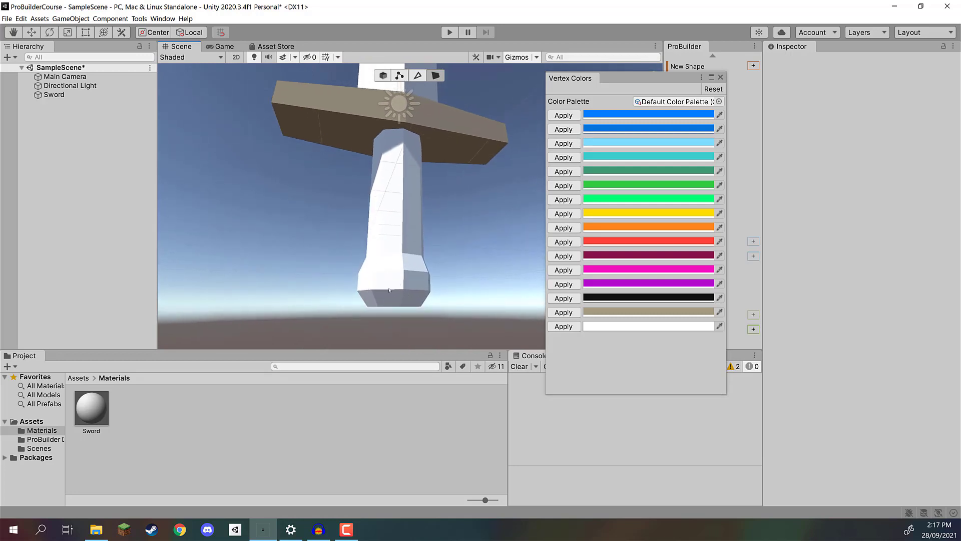
left_click_drag(390, 279, 446, 213, "alt")
scroll(445, 216, "down", 5)
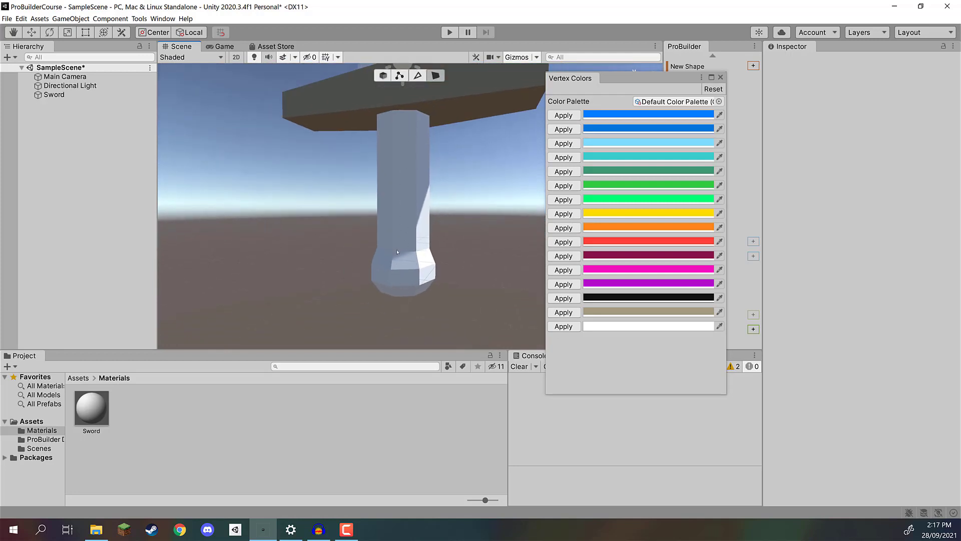
left_click_drag(412, 253, 444, 254, "alt")
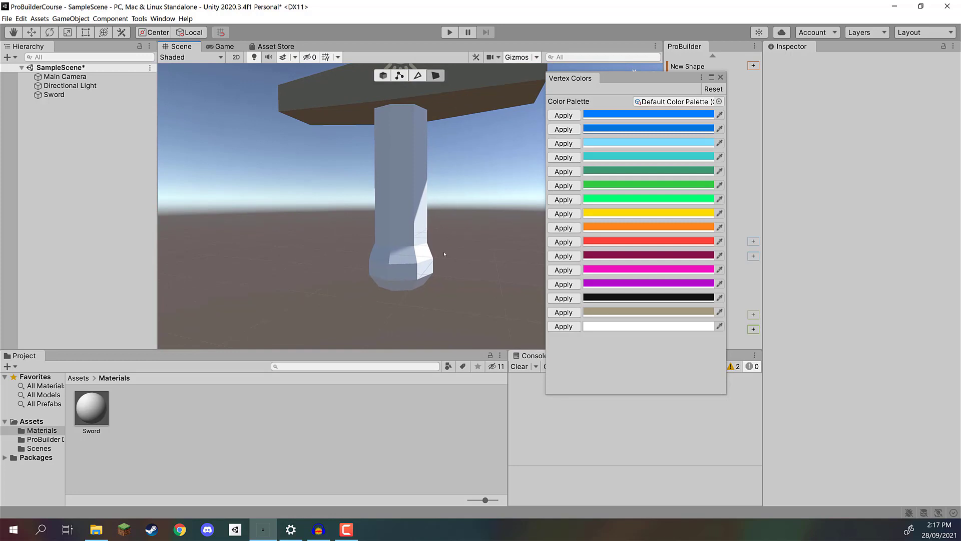
left_click(400, 158)
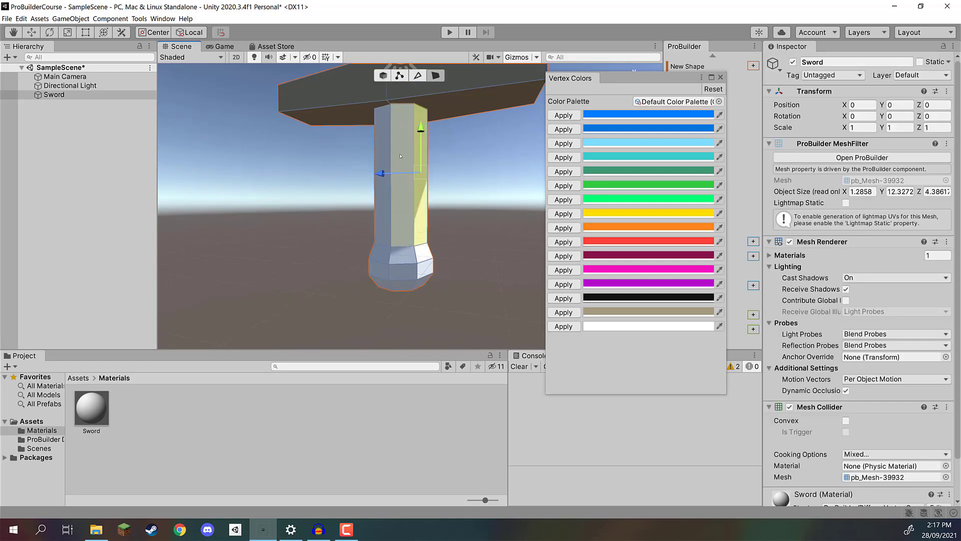
scroll(426, 138, "up", 8)
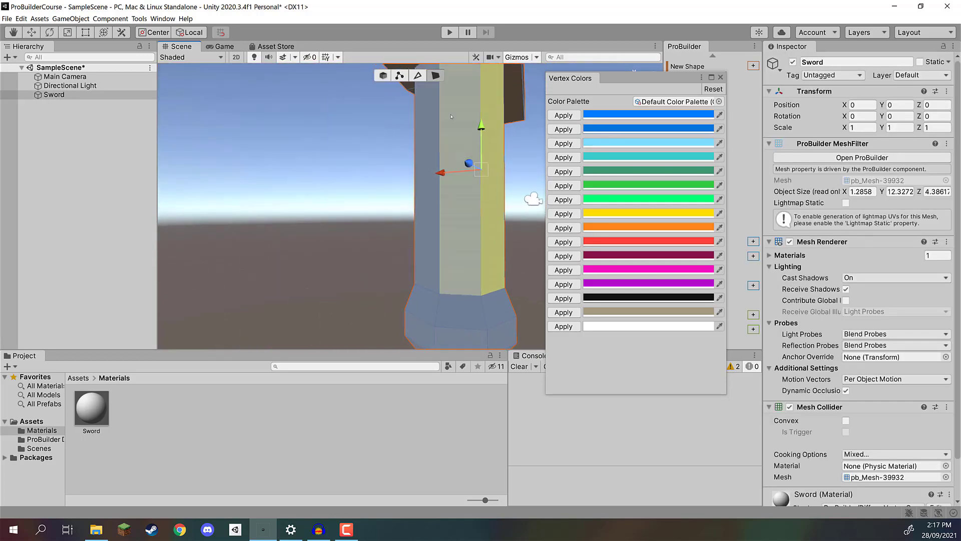
left_click(450, 116, "shift")
left_click(428, 119, "shift")
left_click_drag(435, 120, 721, 127, "alt")
scroll(451, 121, "down", 3)
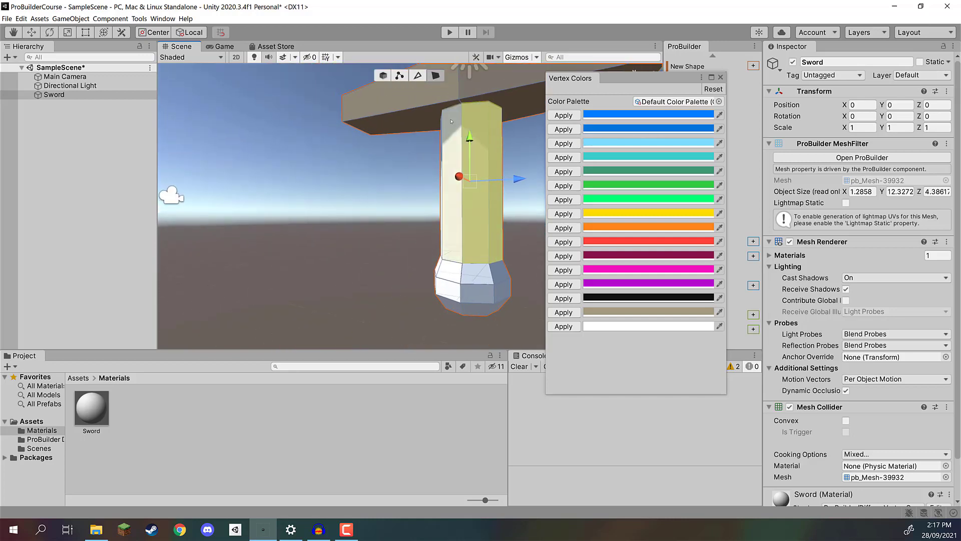
left_click_drag(451, 121, 621, 200, "alt")
scroll(532, 205, "down", 4)
left_click_drag(350, 173, 435, 185, "alt")
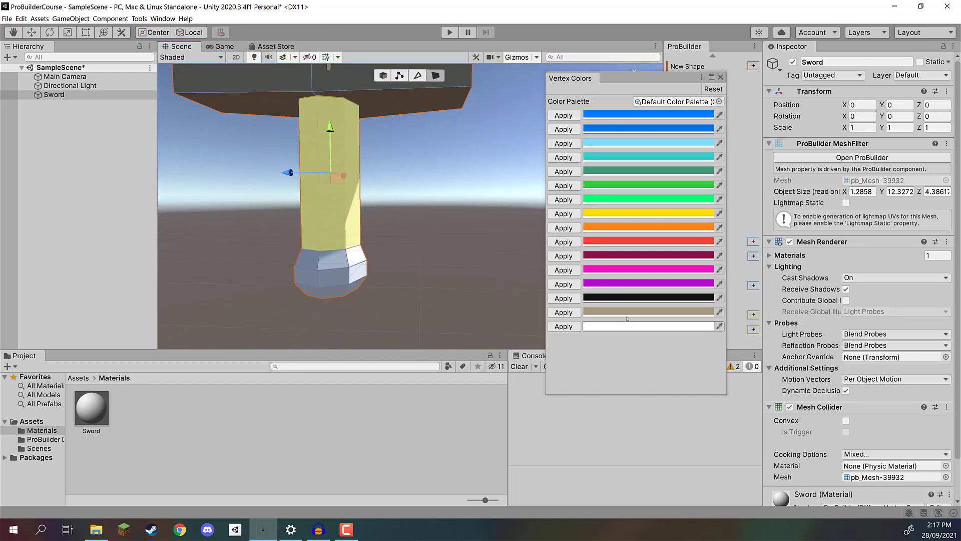
Change the black vertex color swatch to brown 936D17 and apply it to the selected grip faces.
left_click(627, 312)
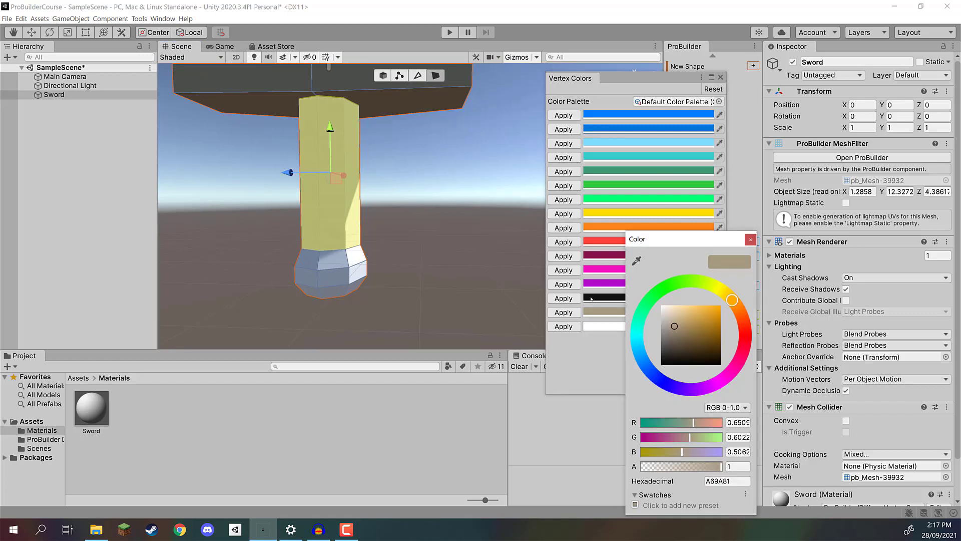
left_click(591, 298)
left_click_drag(735, 329, 734, 302)
left_click_drag(699, 334, 734, 299)
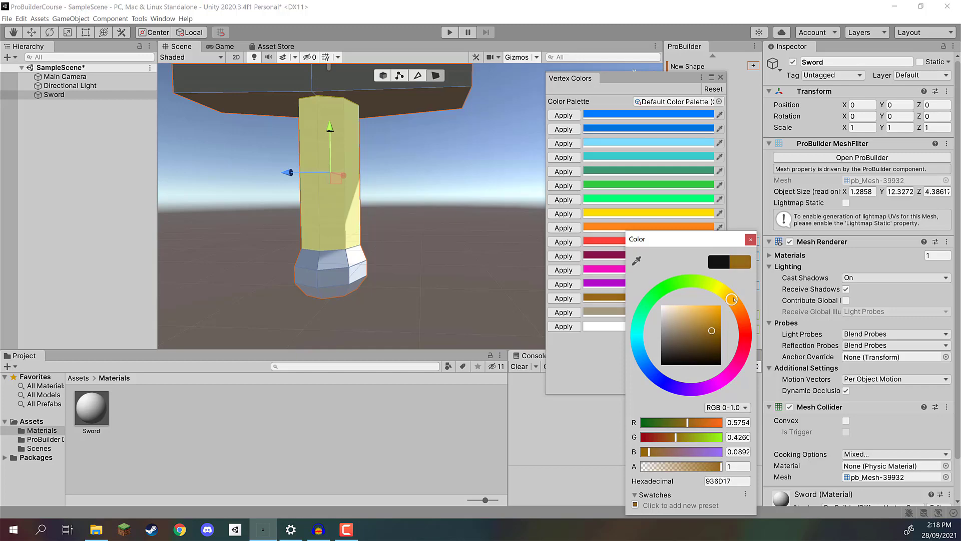
left_click(601, 367)
left_click(564, 298)
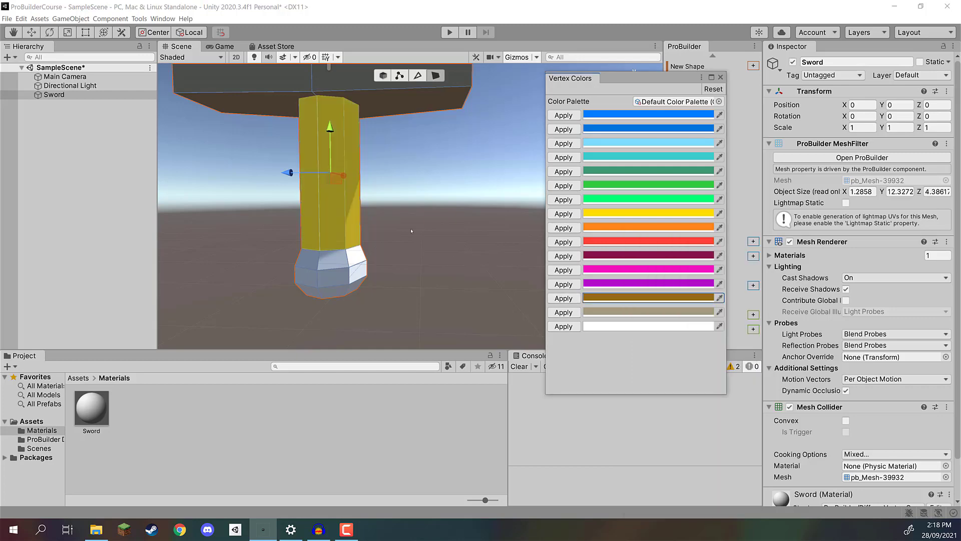
Recover the full grip face selection, brighten the 936D17 swatch to golden amber, apply it and deselect the sword.
scroll(388, 206, "down", 3)
left_click(388, 205)
mouse_move(388, 206)
right_mouse_down()
mouse_move(376, 172)
mouse_move(376, 195)
right_mouse_up()
key("ctrl+z")
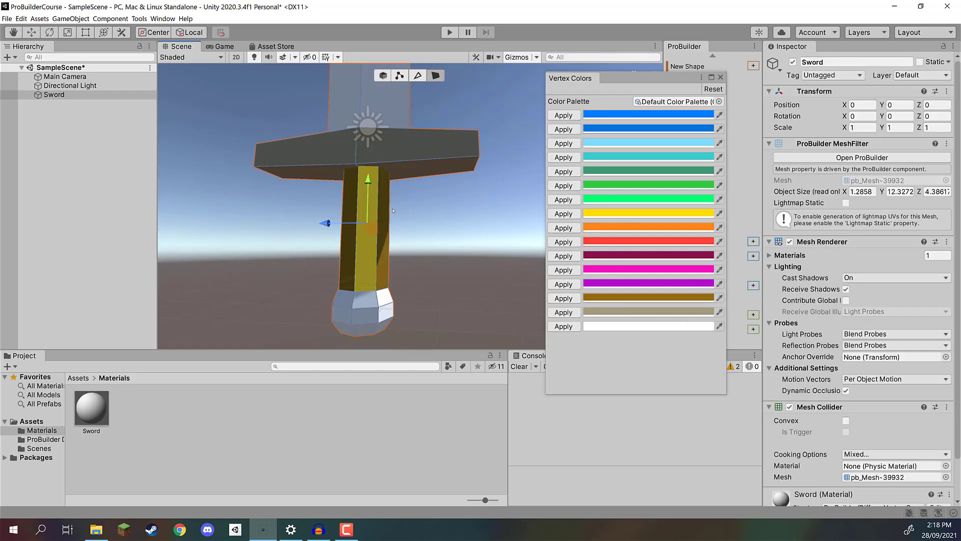
left_click(427, 232)
key("ctrl+z")
left_click(603, 297)
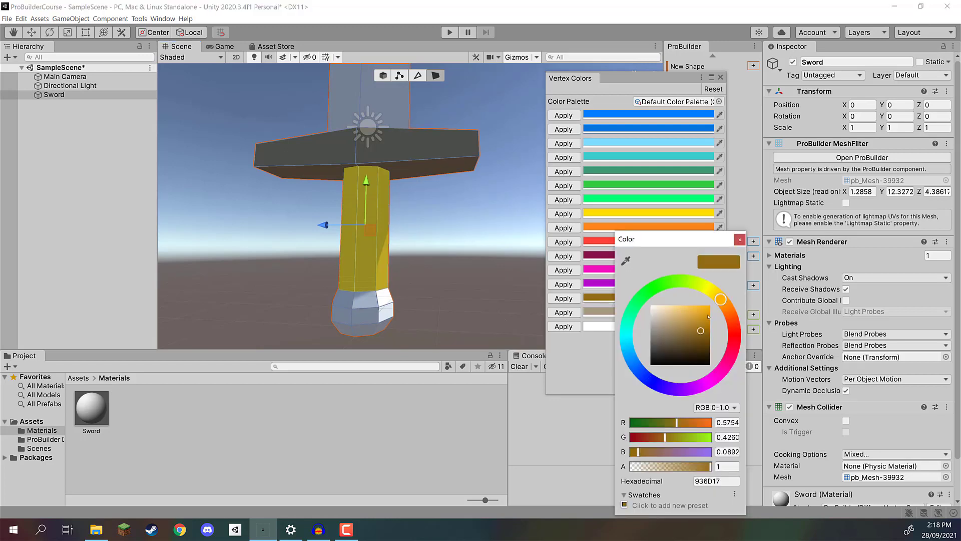
left_click(586, 335)
left_click(564, 298)
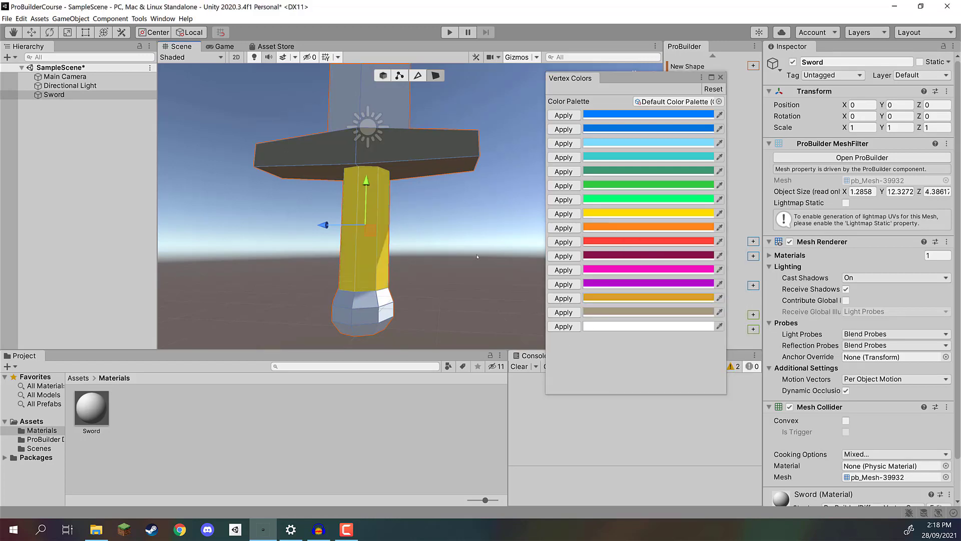
left_click(446, 232)
Select the upper, middle and lower faces on the first three sides of the pommel.
left_click_drag(446, 232, 115, 256, "alt")
right_click_drag(115, 256, 260, 232)
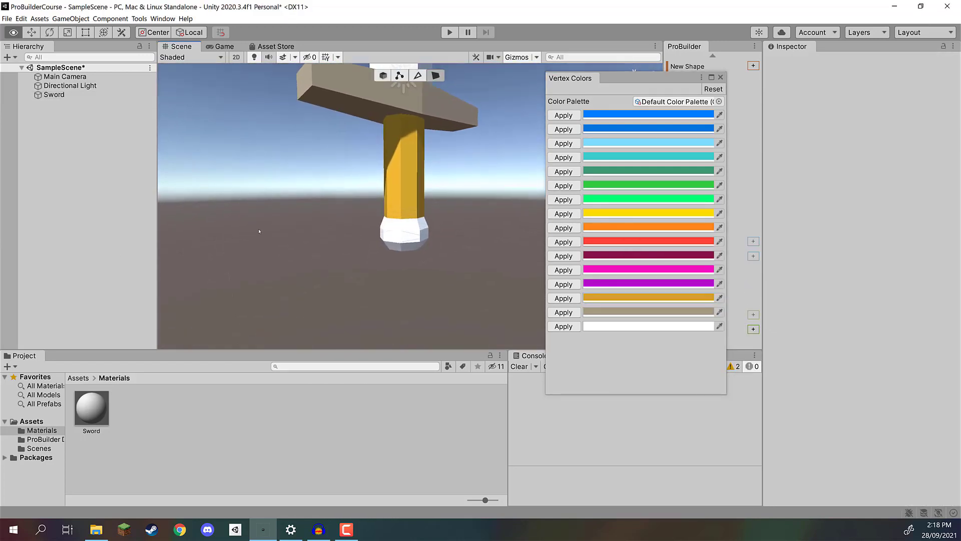
right_click_drag(402, 182, 353, 205)
left_click(368, 217)
left_click(350, 202)
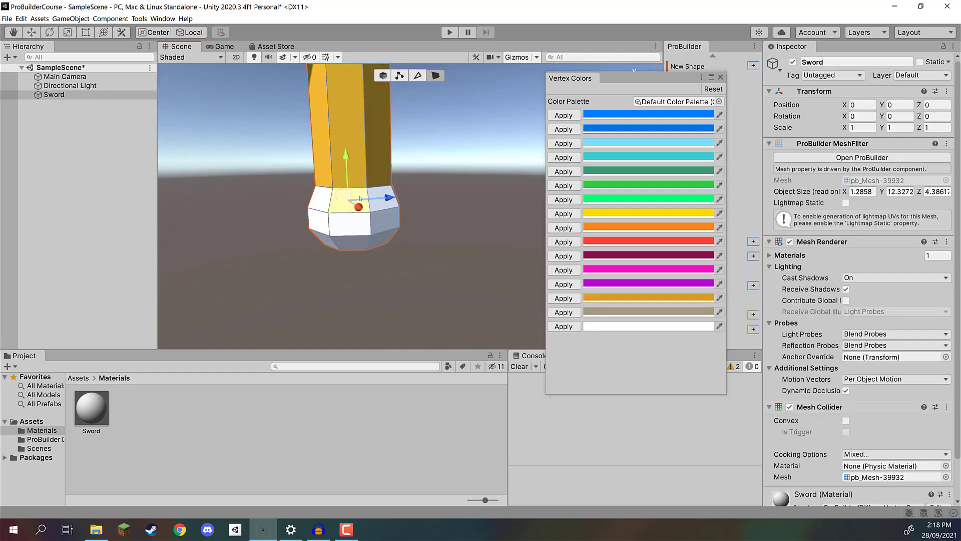
left_click(379, 202, "shift")
left_click(381, 223, "shift")
left_click(353, 231, "shift")
left_click(354, 242, "shift")
left_click(381, 239, "shift")
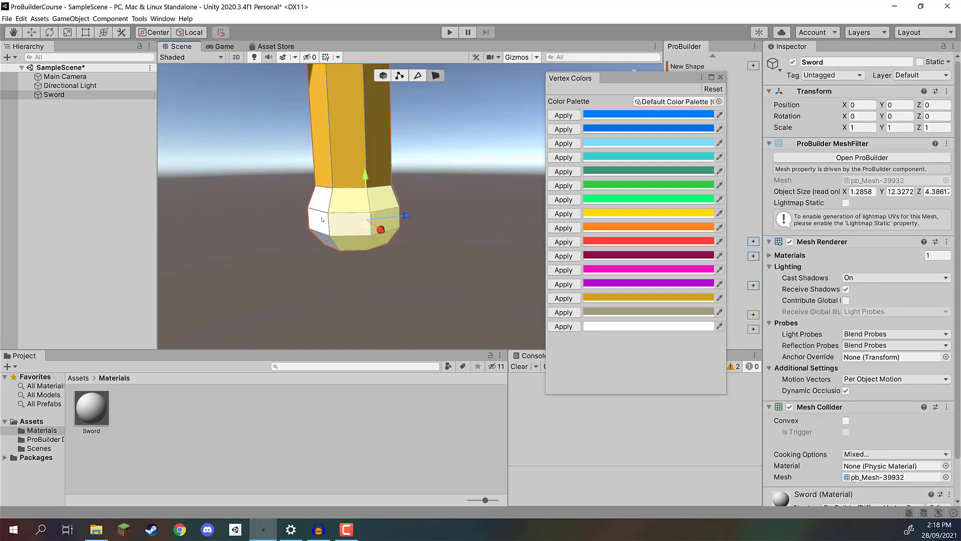
left_click(320, 202, "shift")
left_click(319, 224, "shift")
left_click(326, 240, "shift")
Add all remaining side and bottom faces around the pommel to the face selection.
right_click_drag(326, 240, 473, 198)
key("a")
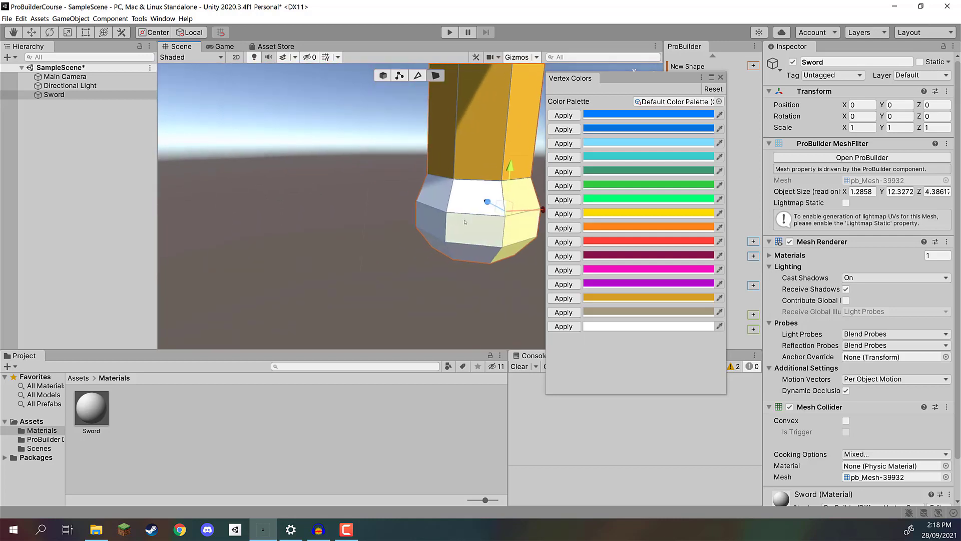
left_click(475, 197, "shift")
left_click(474, 231, "shift")
left_click(461, 256, "shift")
left_click(441, 242, "shift")
left_click(435, 221, "shift")
left_click(437, 194, "shift")
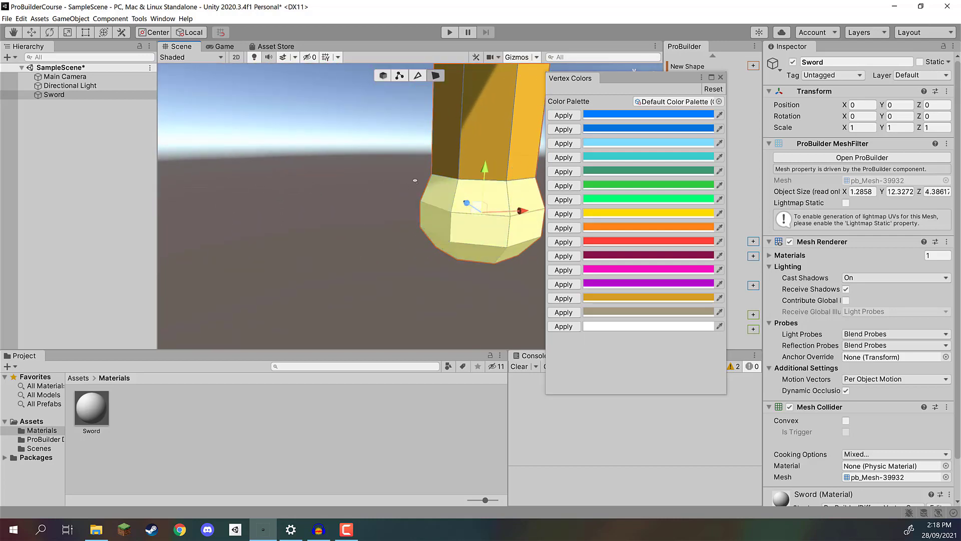
key("a")
right_click_drag(414, 181, 536, 195)
left_click(521, 190, "shift")
left_click(507, 224, "shift")
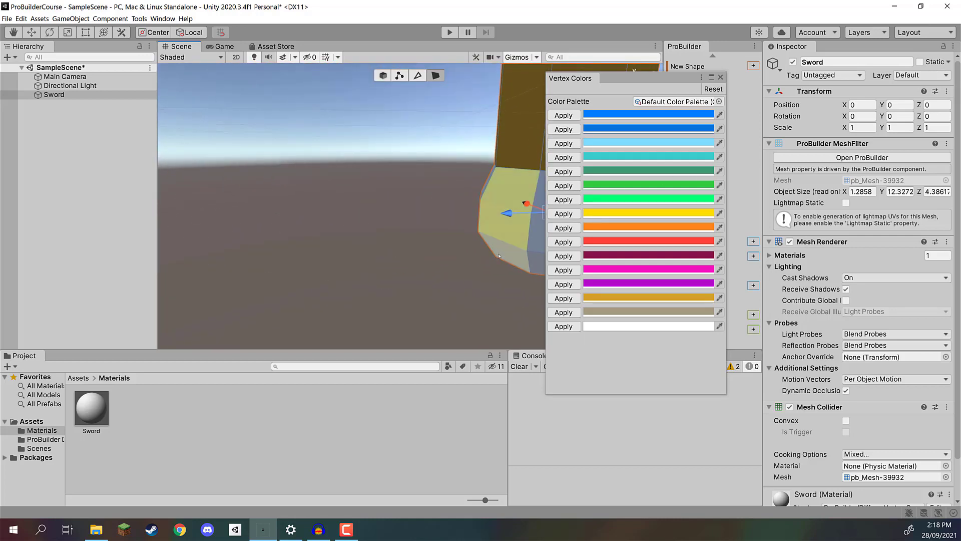
left_click(504, 251, "shift")
right_click_drag(353, 213, 499, 195)
left_click(443, 250, "shift")
left_click(447, 234, "shift")
left_click(442, 193, "shift")
key("a")
left_click(521, 196, "shift")
left_click(514, 240, "shift")
left_click(520, 259, "shift")
key("d")
right_click_drag(521, 259, 393, 171)
key("q")
left_click(413, 205, "shift")
left_click(421, 221, "shift")
left_click(416, 231, "shift")
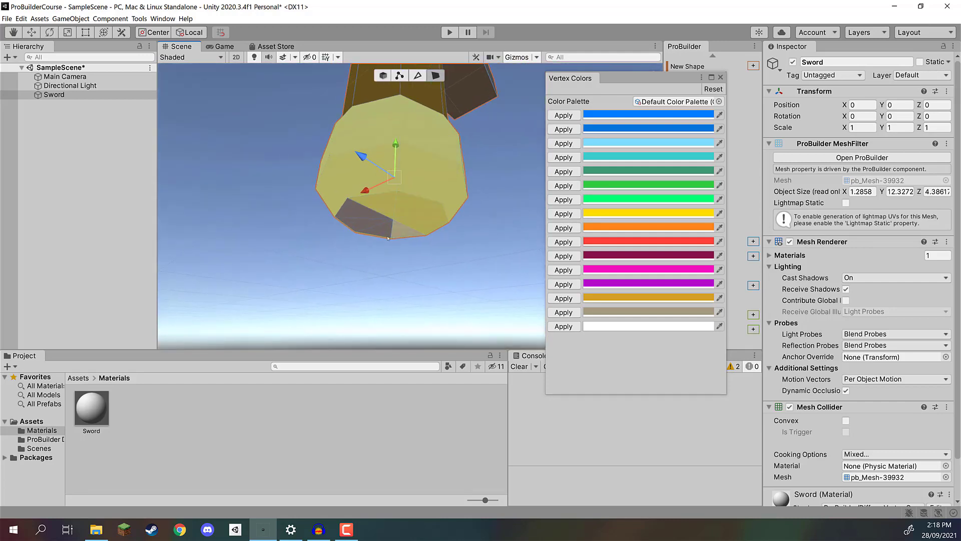
left_click(375, 229, "shift")
left_click(362, 217, "shift")
Apply the red vertex color to the selected pommel faces and deselect the sword.
right_click_drag(362, 217, 380, 255)
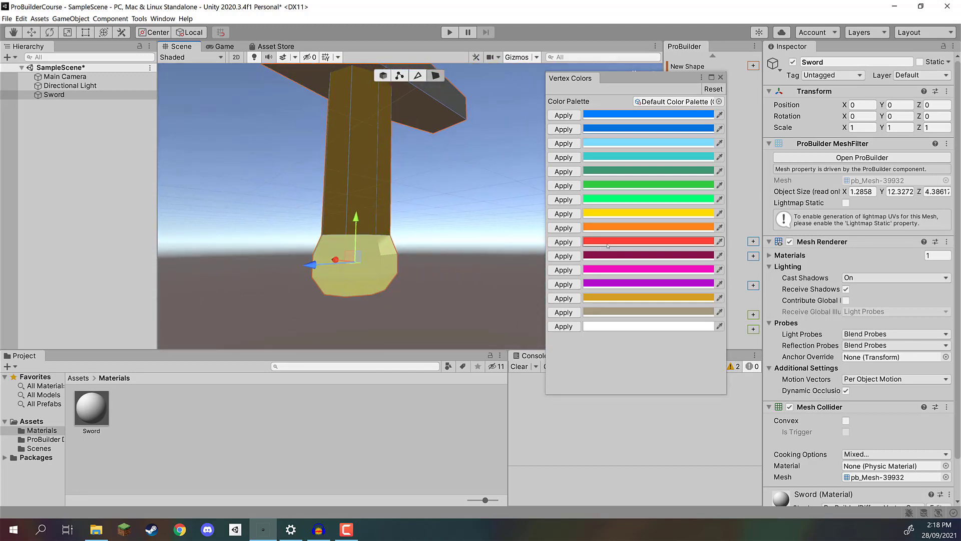
left_click(555, 244)
left_click(455, 236)
right_click_drag(401, 193, 200, 205)
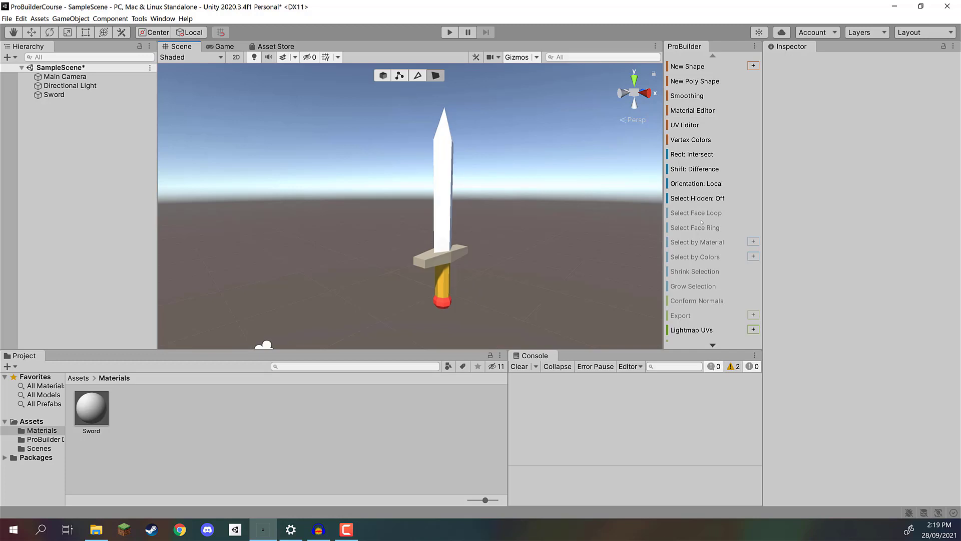
left_click(716, 54)
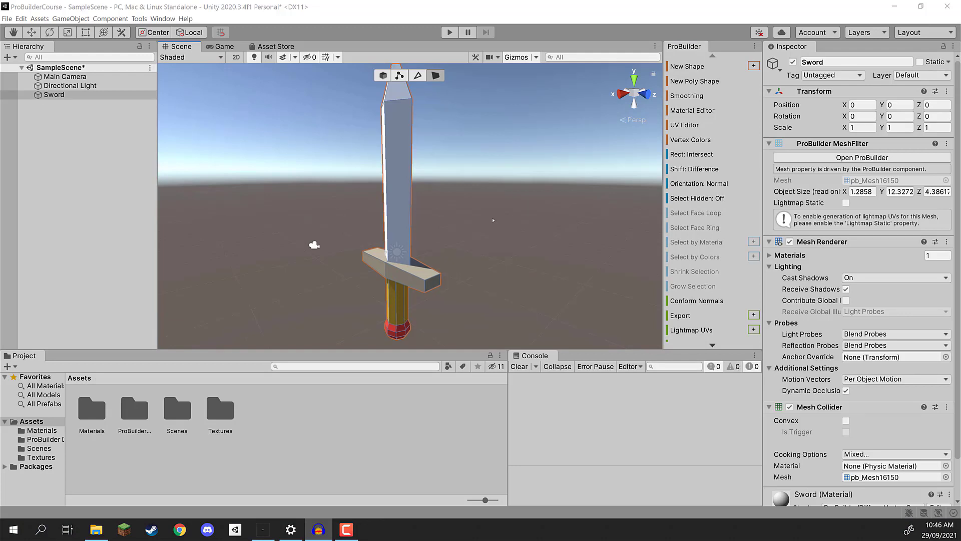
left_click_drag(411, 220, 425, 234, "alt")
left_click(422, 233)
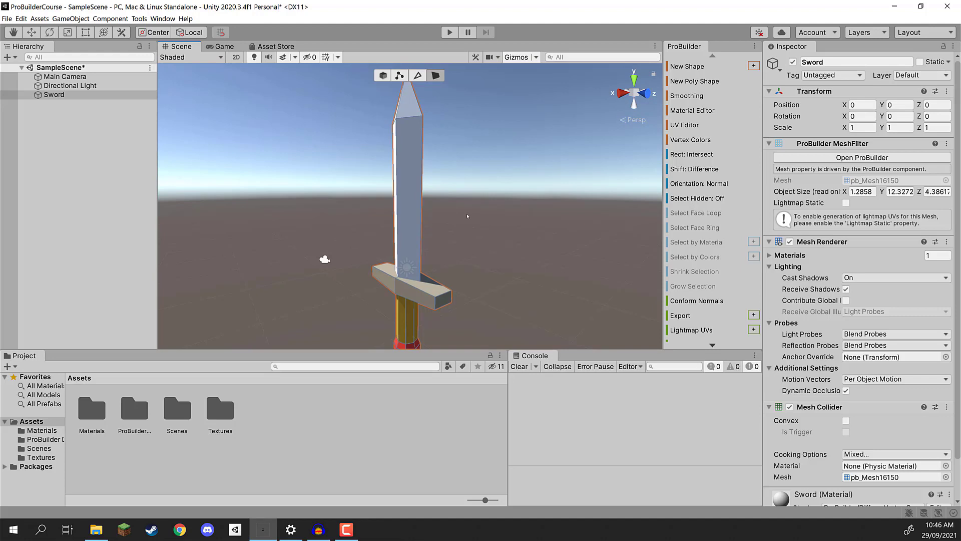
left_click_drag(467, 217, 484, 244, "alt")
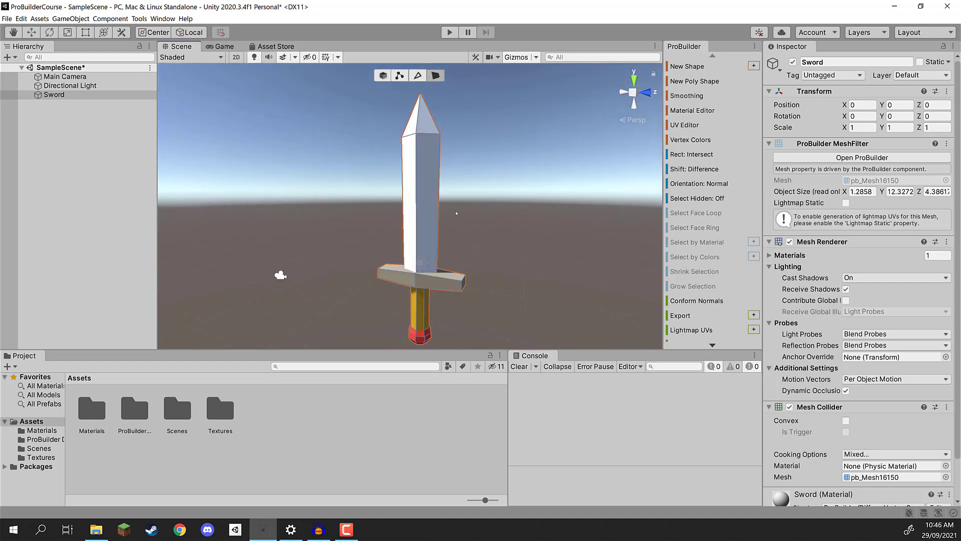
left_click_drag(510, 223, 485, 218, "alt")
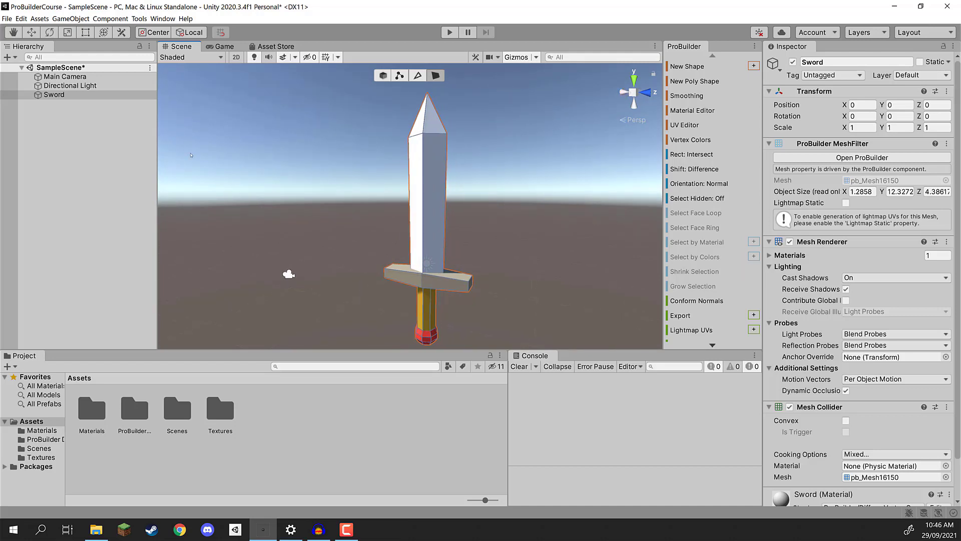
Select the Sword object and display its UV layout in the UV Editor.
left_click(56, 95)
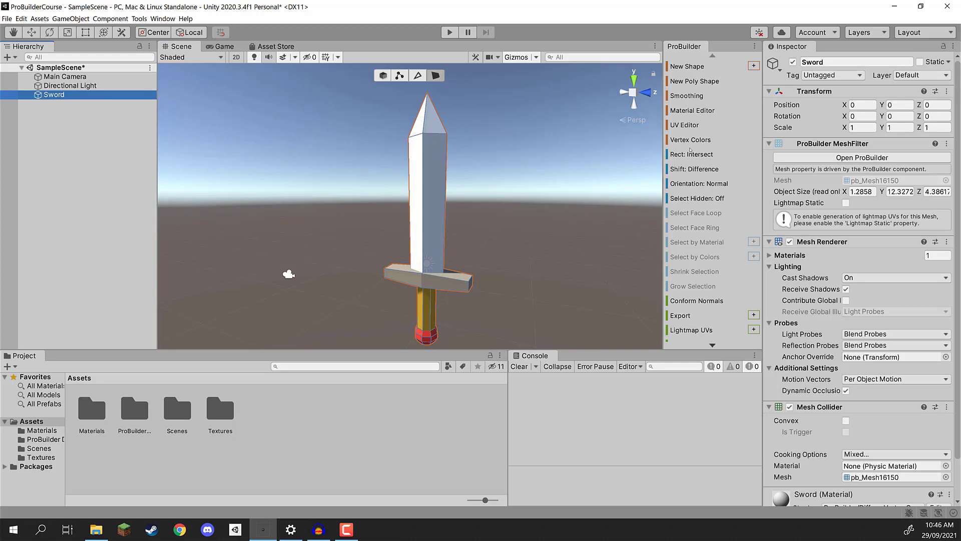
right_click_drag(606, 129, 657, 136)
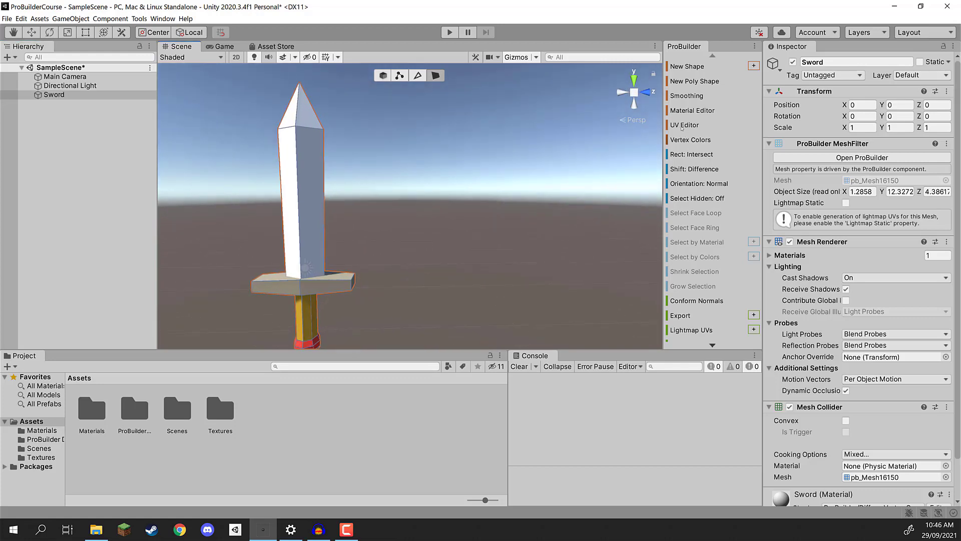
left_click(685, 126)
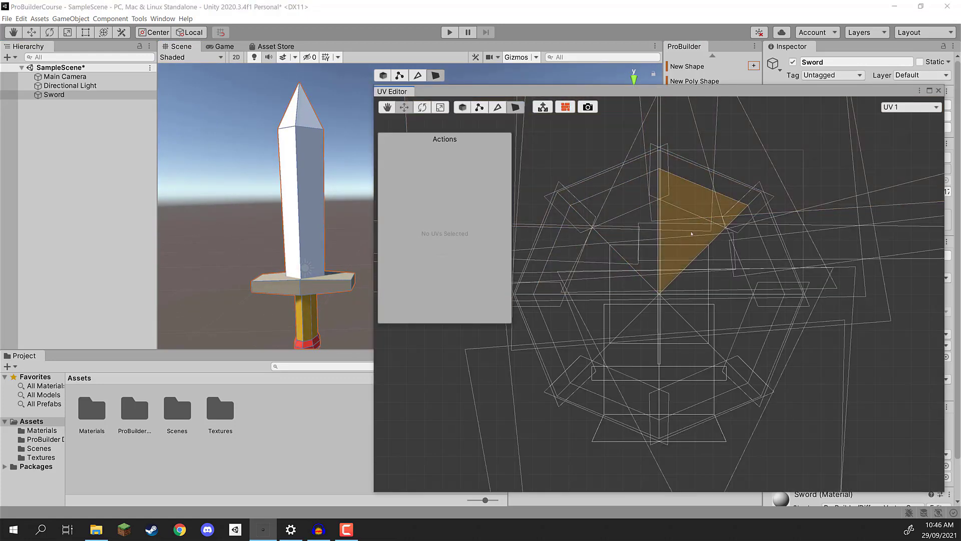
scroll(666, 228, "down", 5)
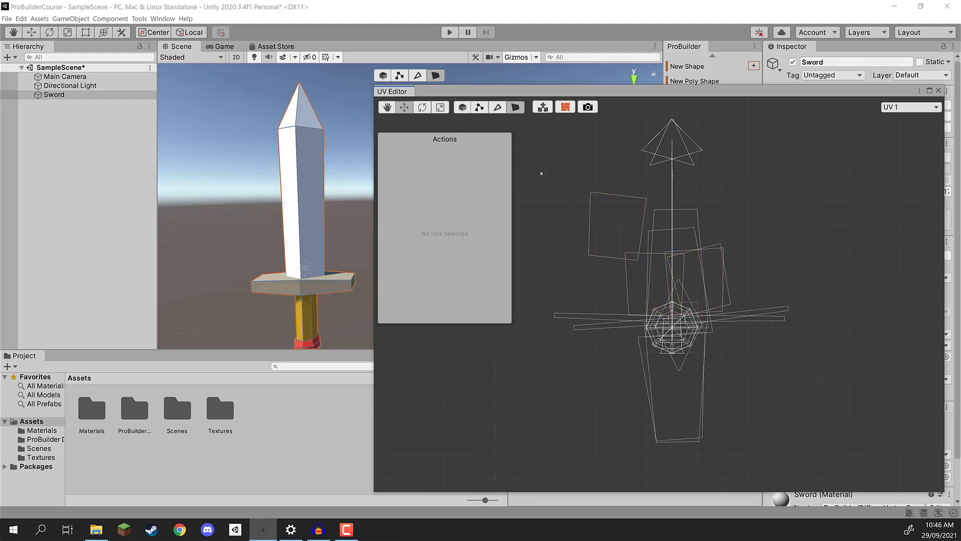
Select all faces of the sword and fit their UVs to the UV square.
left_click_drag(272, 138, 283, 143, "alt")
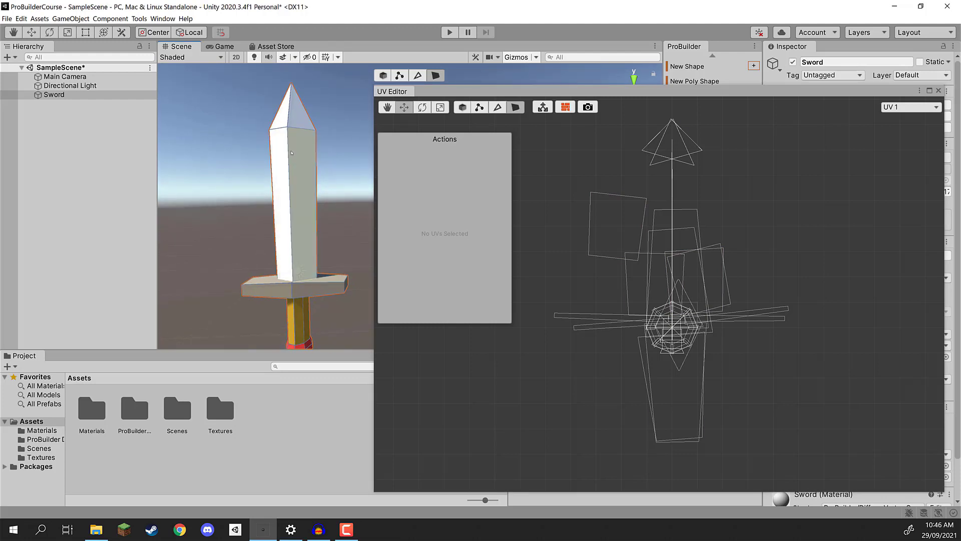
double_click(274, 170)
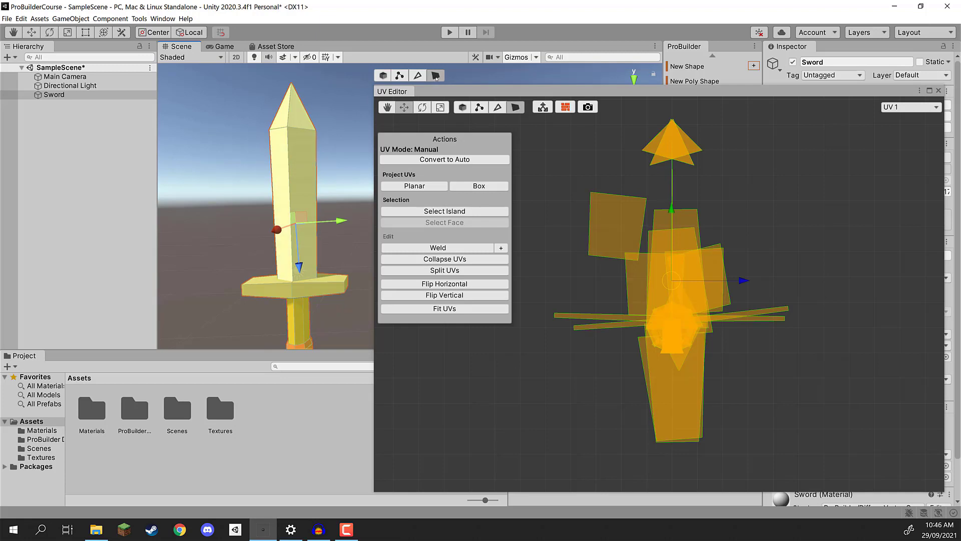
scroll(644, 223, "up", 3)
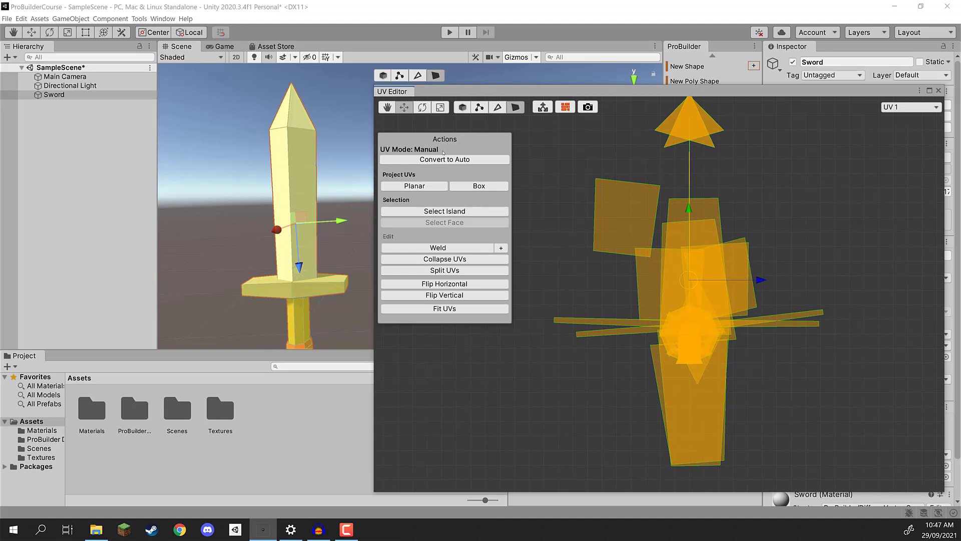
left_click(444, 309)
scroll(759, 350, "up", 3)
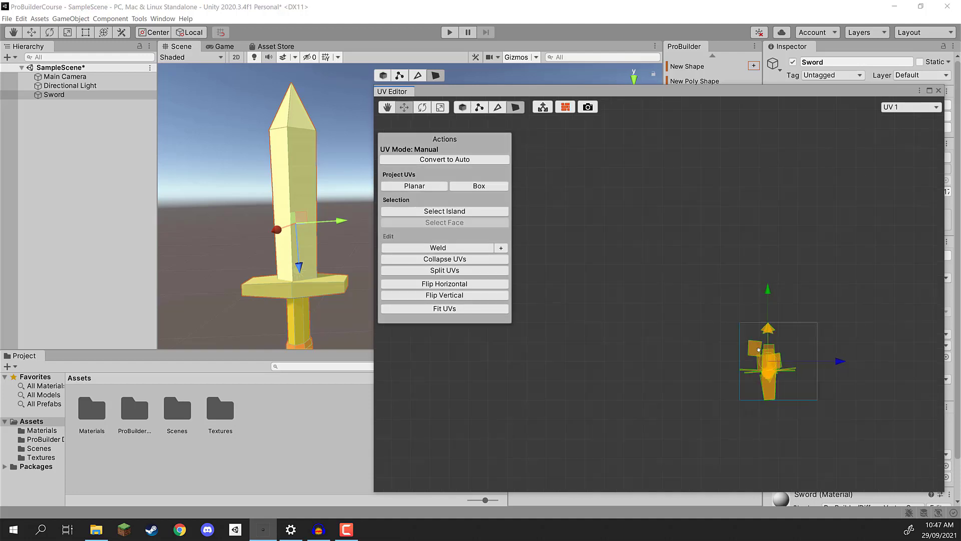
scroll(759, 349, "up", 5)
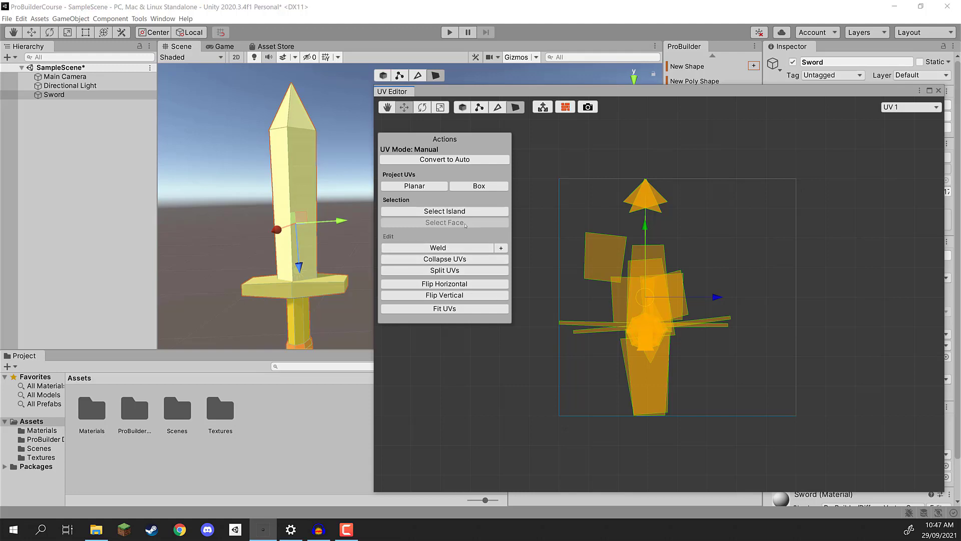
Apply a Box projection to the UVs of all the sword's faces.
left_click(408, 186)
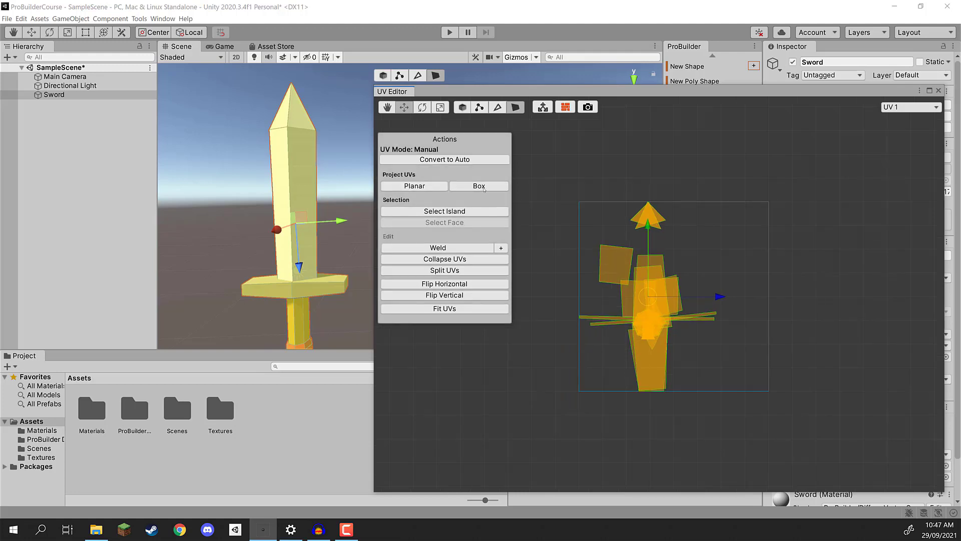
left_click(471, 186)
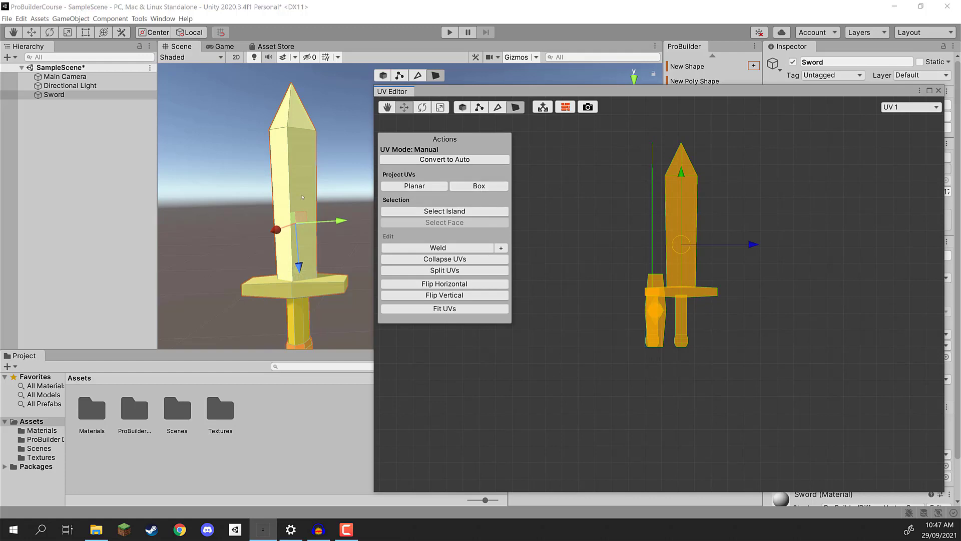
left_click_drag(303, 196, 293, 263, "alt")
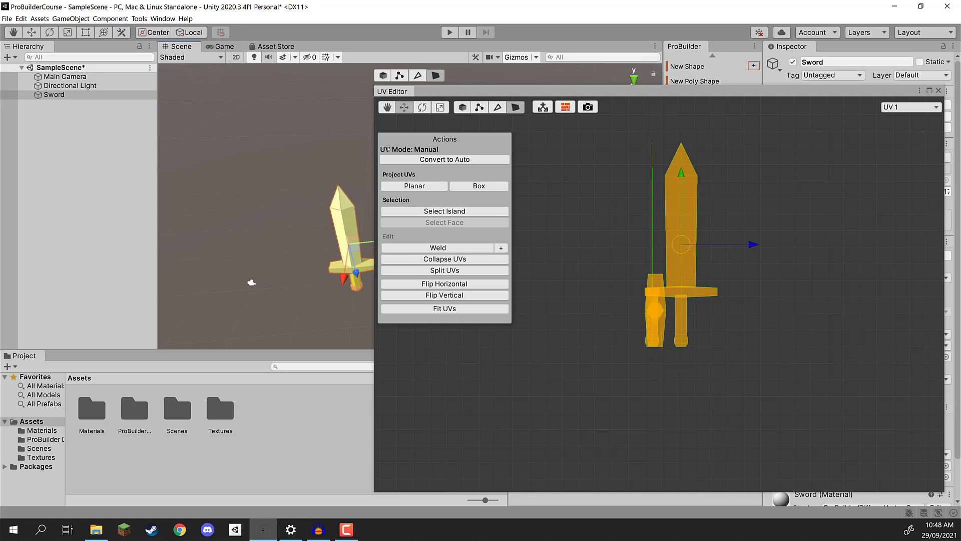
Fit the box-projected sword UVs into the UV square.
scroll(706, 247, "up", 5)
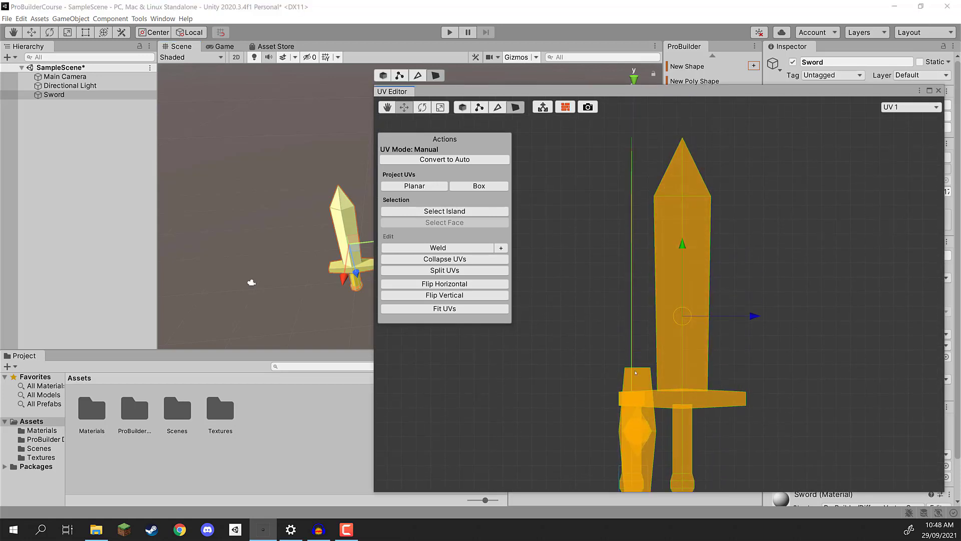
middle_click_drag(638, 401, 666, 340)
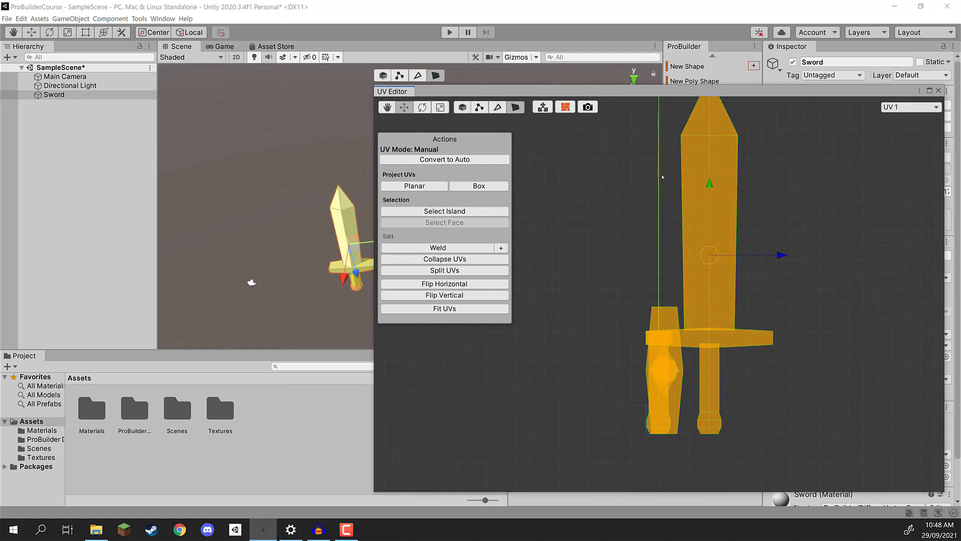
middle_click_drag(603, 249, 576, 200)
scroll(576, 200, "up", 4)
scroll(575, 200, "down", 3)
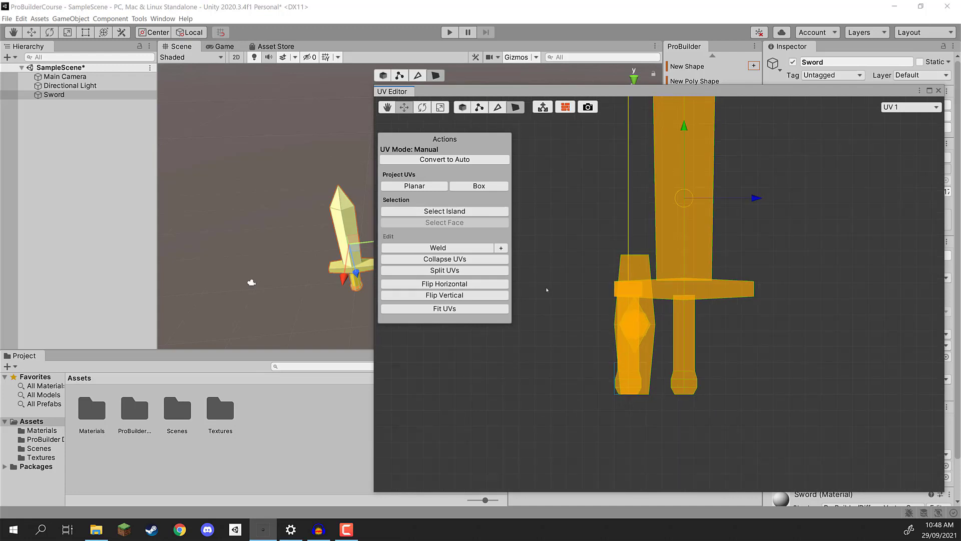
left_click(443, 308)
scroll(690, 329, "up", 5)
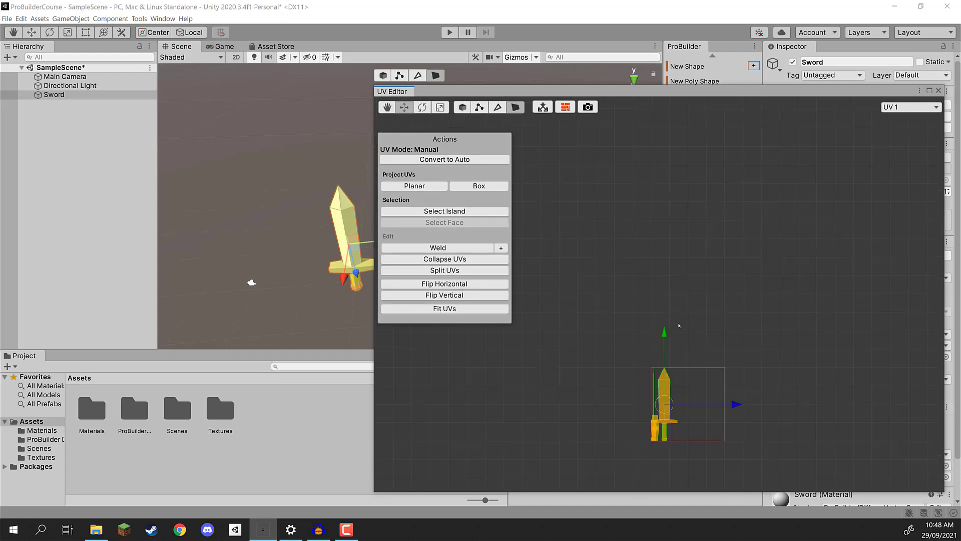
scroll(688, 301, "up", 3)
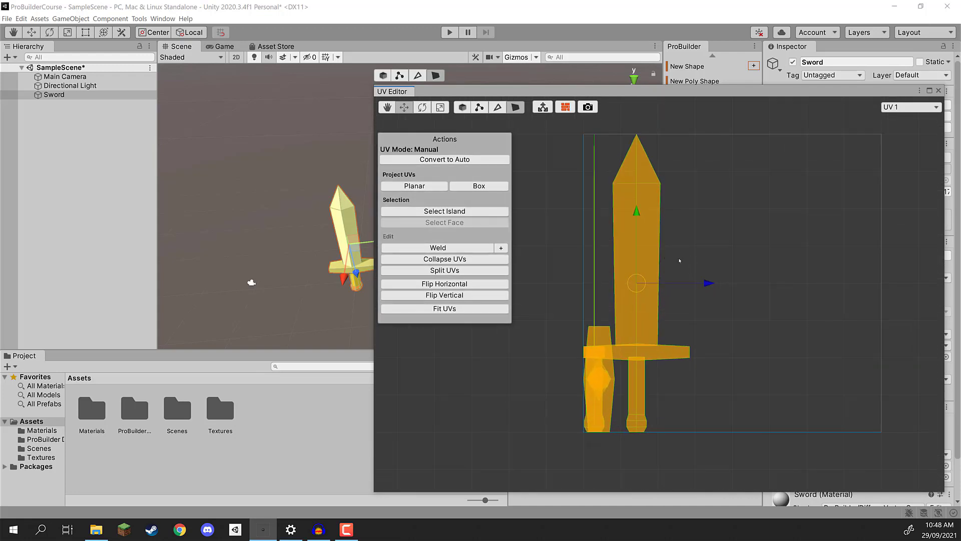
Select the front blade and tip faces, try moving their UVs horizontally, and undo the move.
left_click(687, 211)
right_click_drag(355, 140, 365, 78)
key("w")
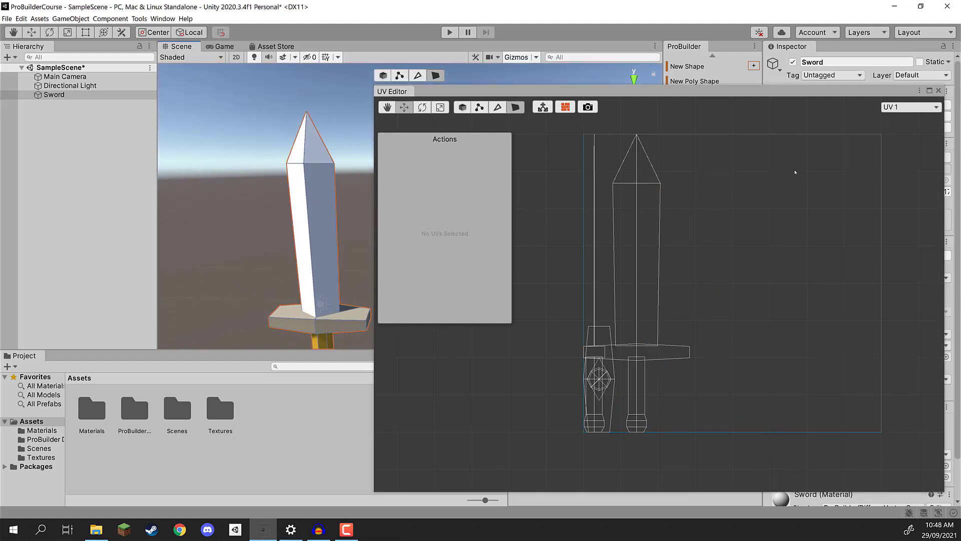
middle_click_drag(795, 172, 757, 188)
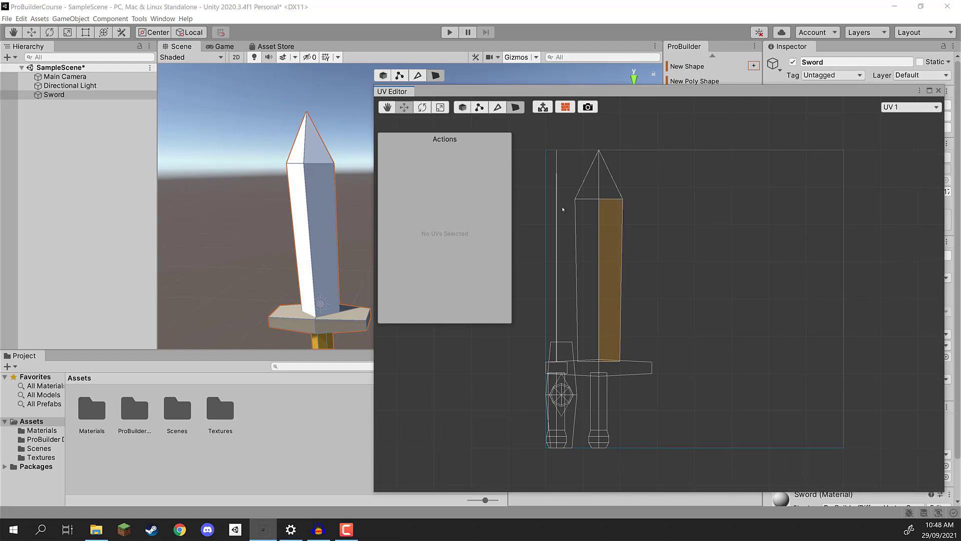
left_click(301, 150)
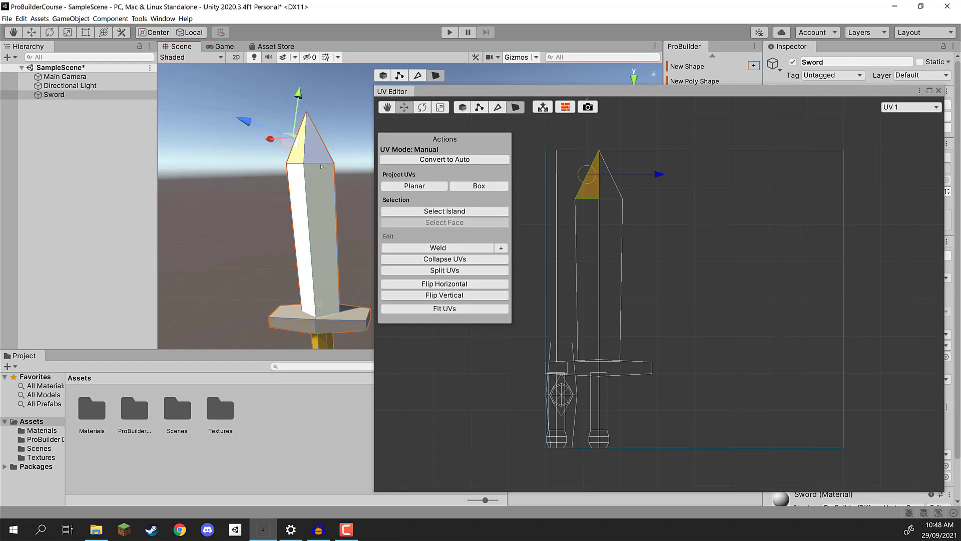
left_click(311, 225, "shift")
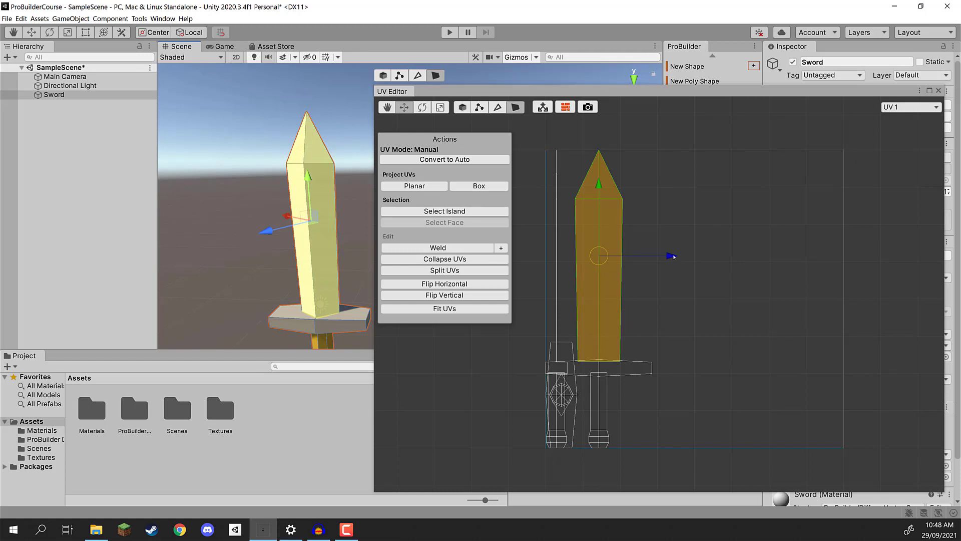
left_click_drag(674, 257, 738, 256)
key("ctrl+z")
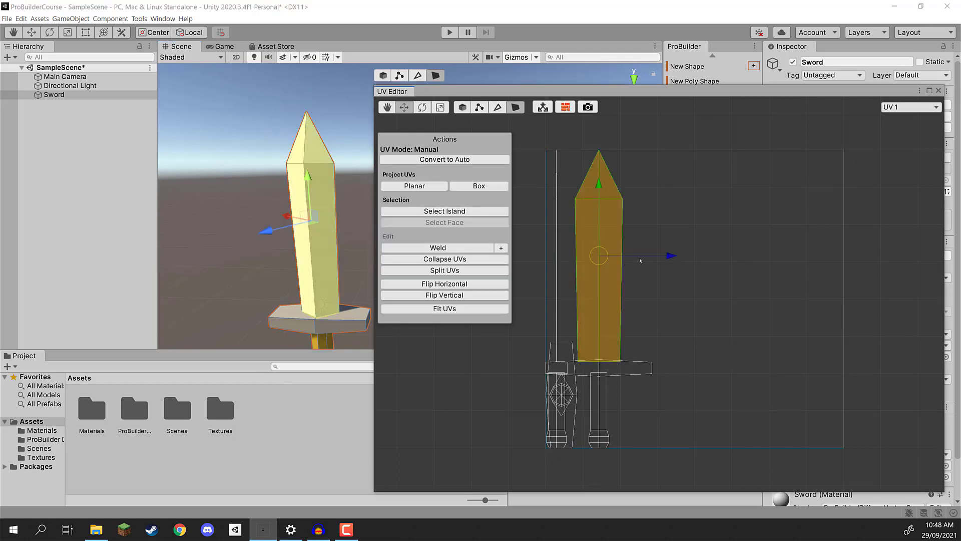
Move the front blade and tip UVs to the right edge of the UV square, slightly below its upper border.
left_click_drag(670, 256, 882, 256)
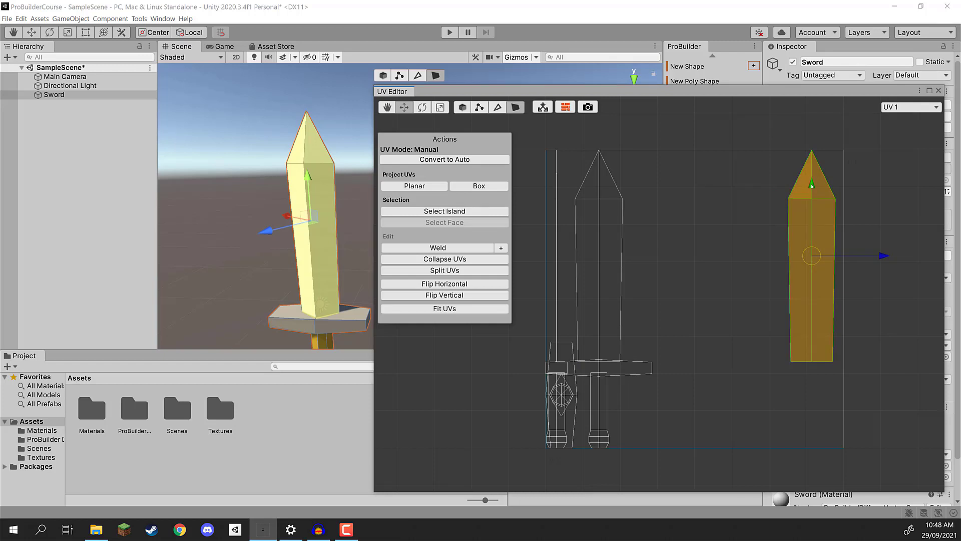
left_click_drag(811, 185, 812, 191)
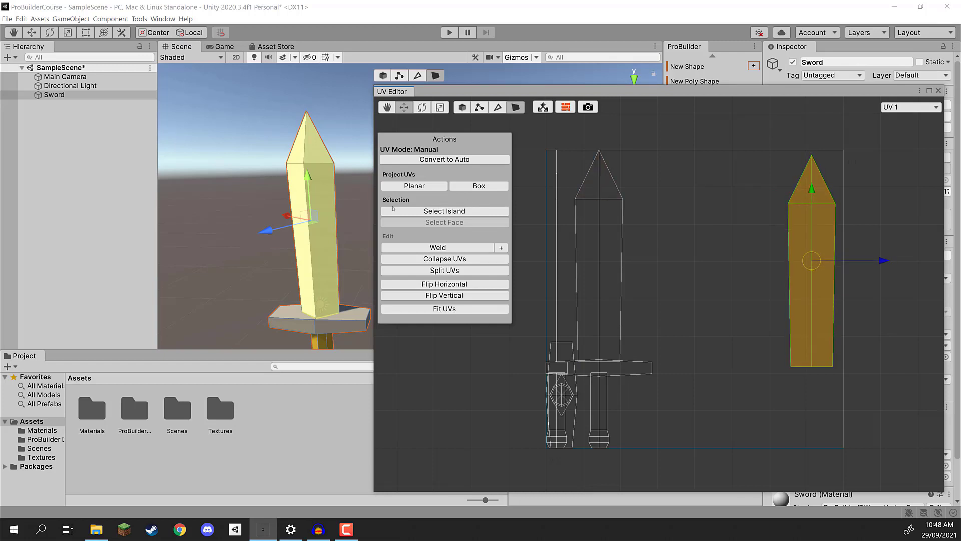
Select the blade and tip faces on the opposite side and move their UVs beside the first blade island.
right_click_drag(361, 240, 249, 145)
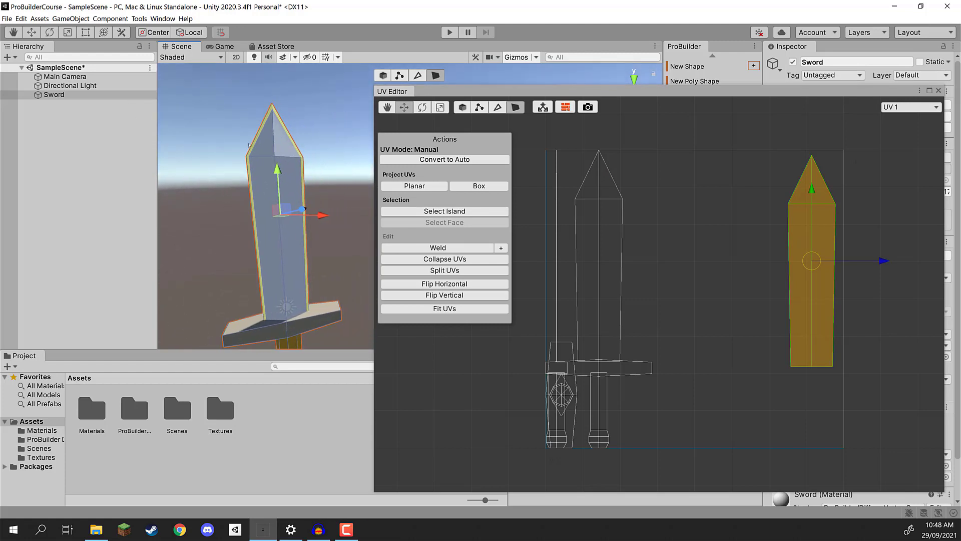
left_click(262, 135)
left_click(283, 144, "shift")
left_click(286, 176, "shift")
left_click(266, 193, "shift")
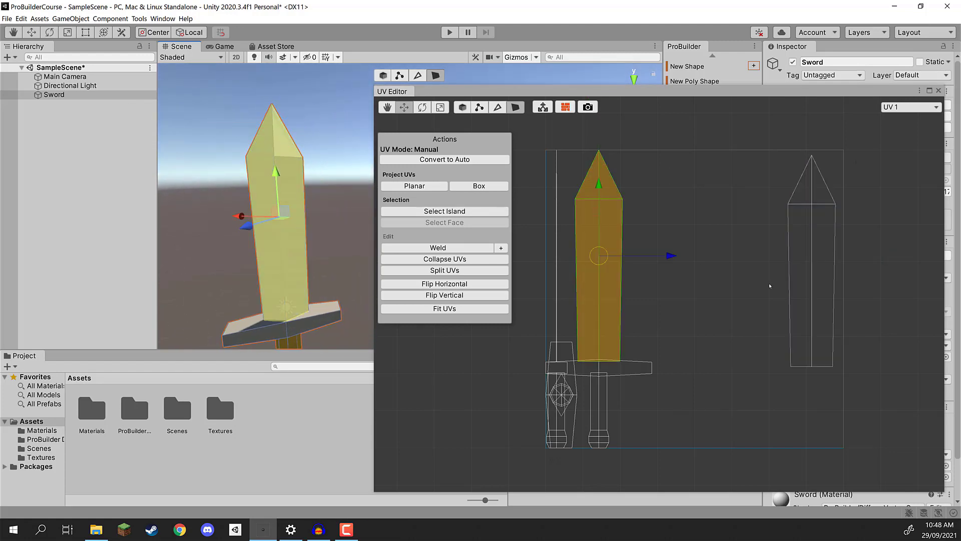
left_click_drag(679, 260, 829, 261)
left_click_drag(755, 186, 752, 191)
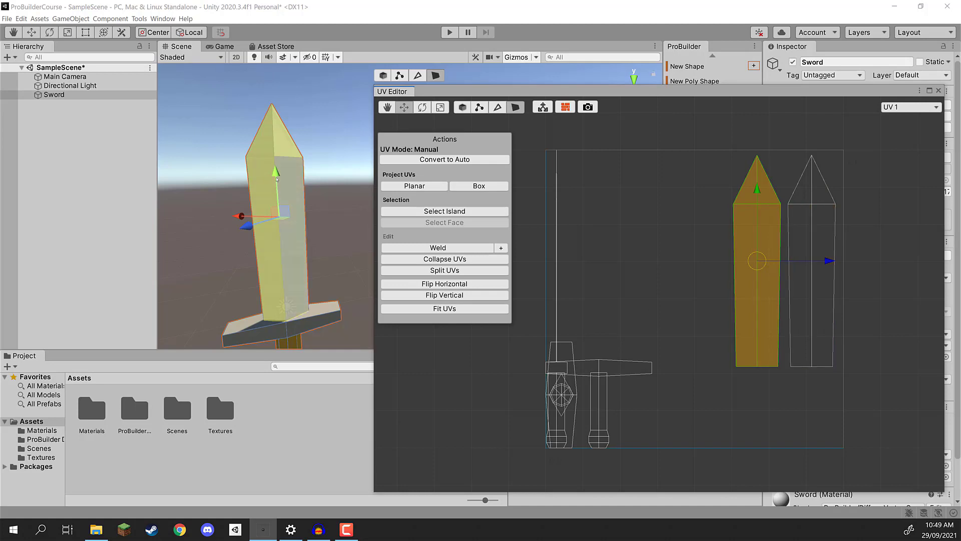
Select the thin edge faces of the blade and tip and move their UVs onto the inner blade island.
key("w")
right_click_drag(296, 262, 331, 244)
left_click(326, 214)
left_click(331, 244)
left_click(302, 333)
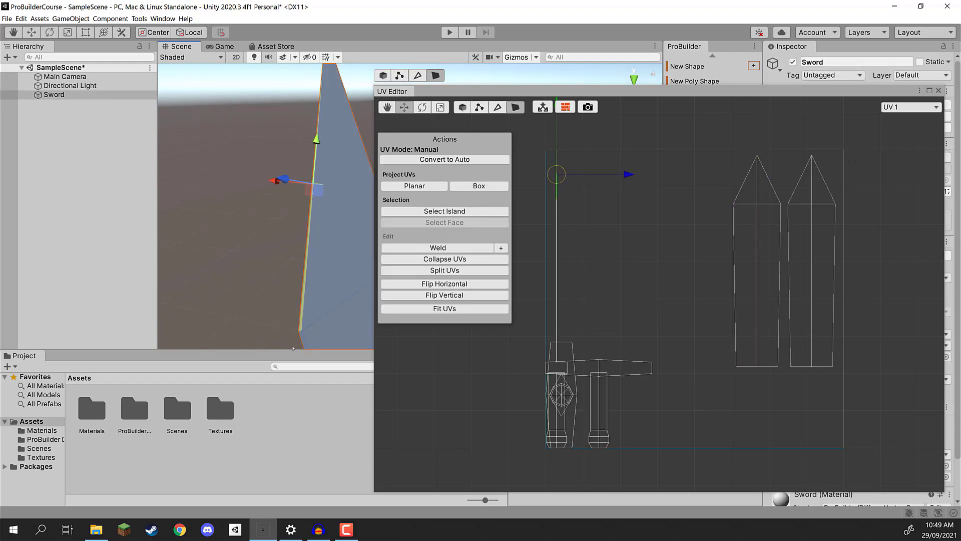
right_click_drag(302, 335, 330, 199)
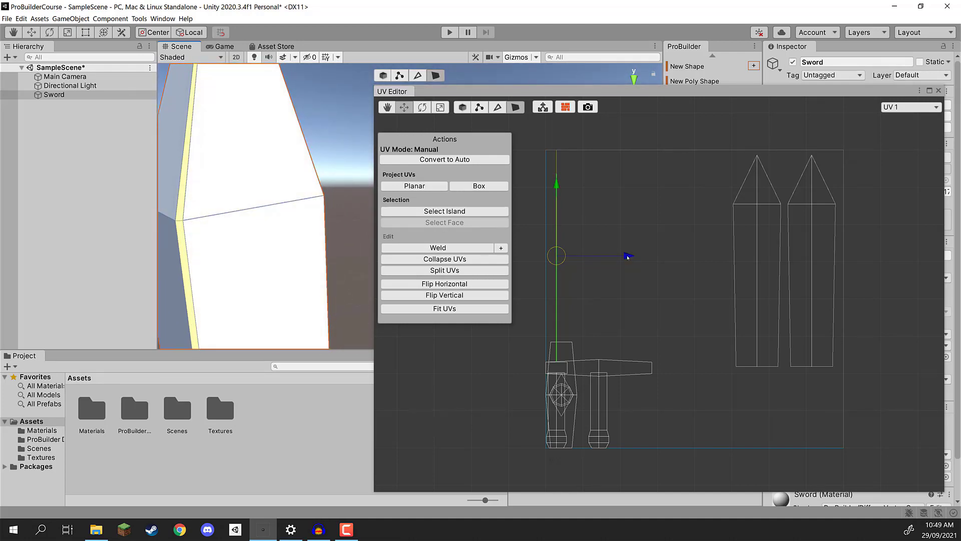
left_click_drag(627, 257, 820, 256)
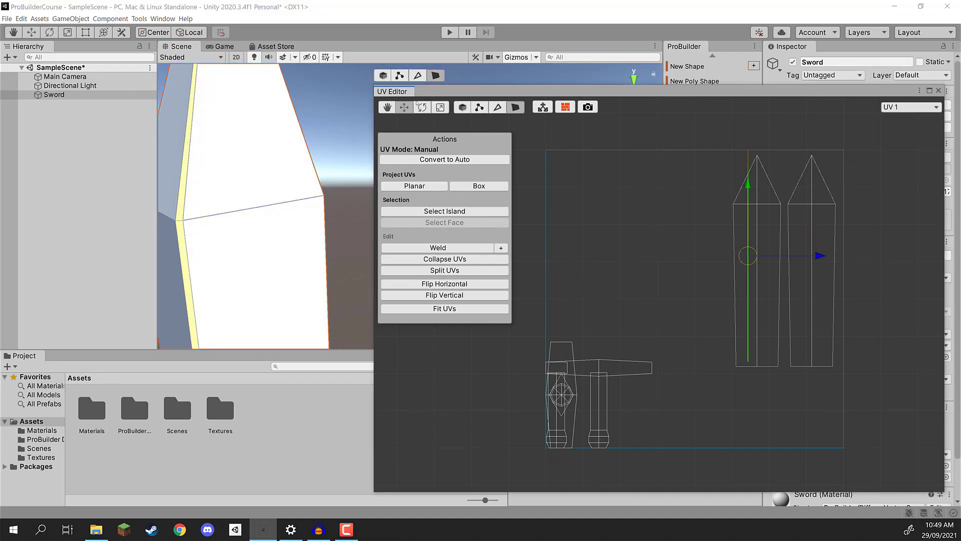
Scale the blade edge UVs down to a short line, move it within the inner blade island, and clear the selection.
left_click(440, 107)
left_click(403, 108)
left_click_drag(823, 256, 842, 256)
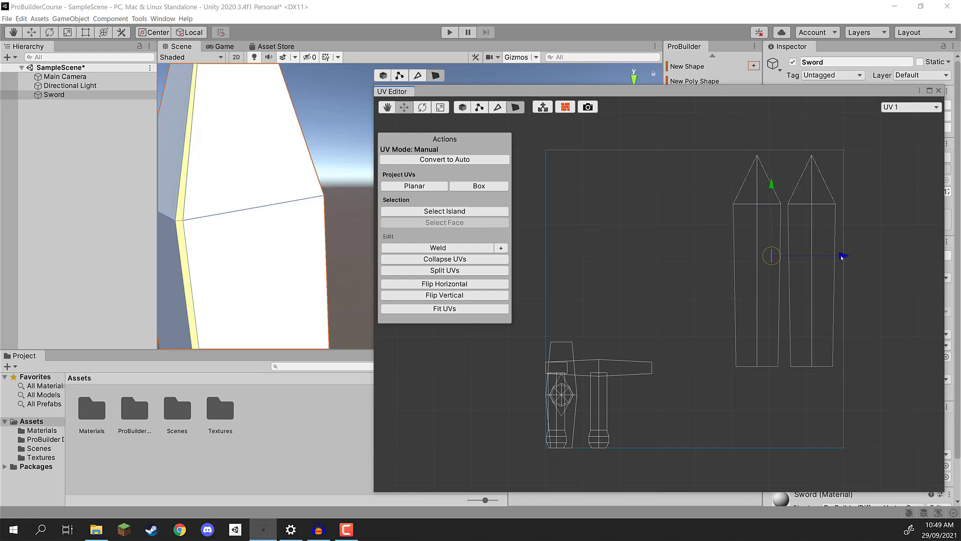
left_click(779, 245)
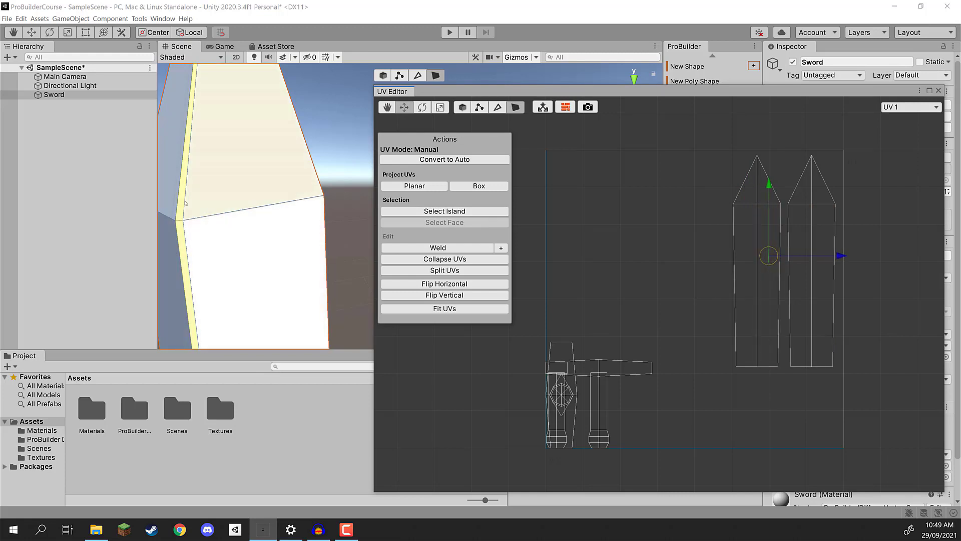
left_click(892, 273)
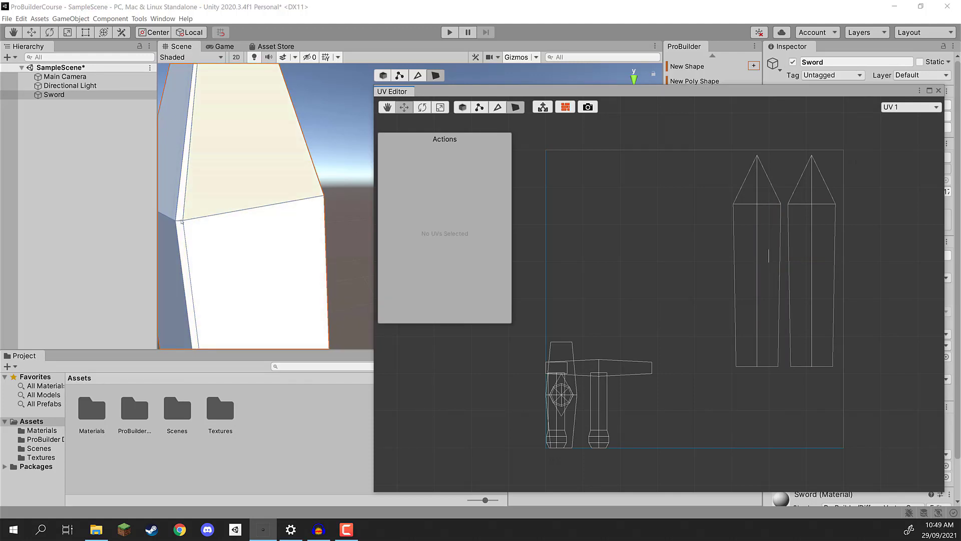
Select both faces on one long side of the guard and move their UVs to the upper-left corner of the UV square.
left_click_drag(177, 220, 414, 189, "alt")
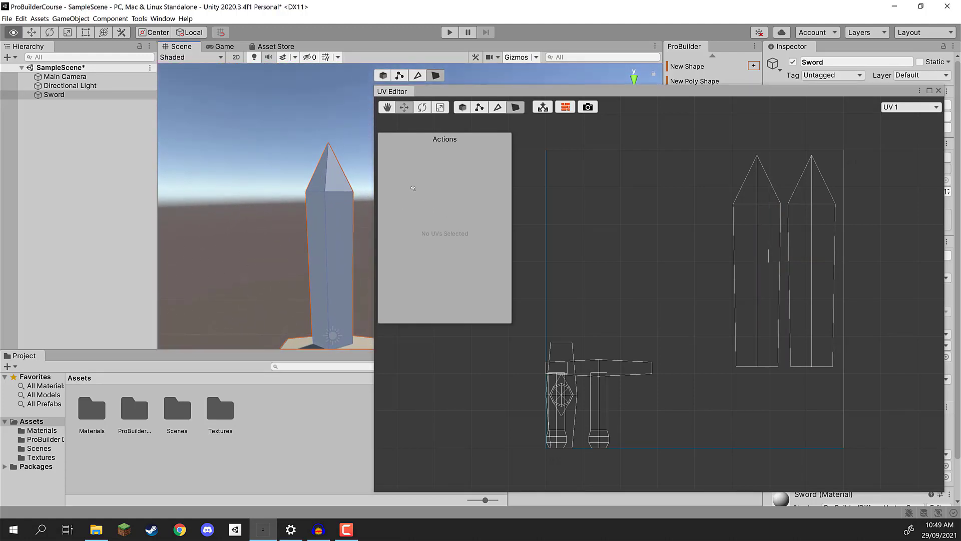
left_click_drag(309, 260, 283, 233, "alt")
key("q")
right_click_drag(283, 233, 294, 233)
key("w")
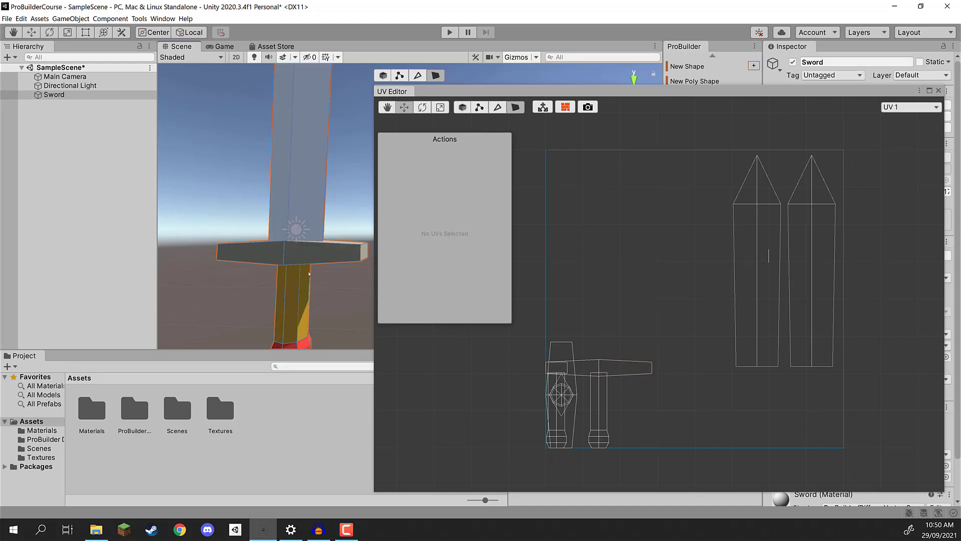
left_click(250, 253)
left_click(324, 256, "shift")
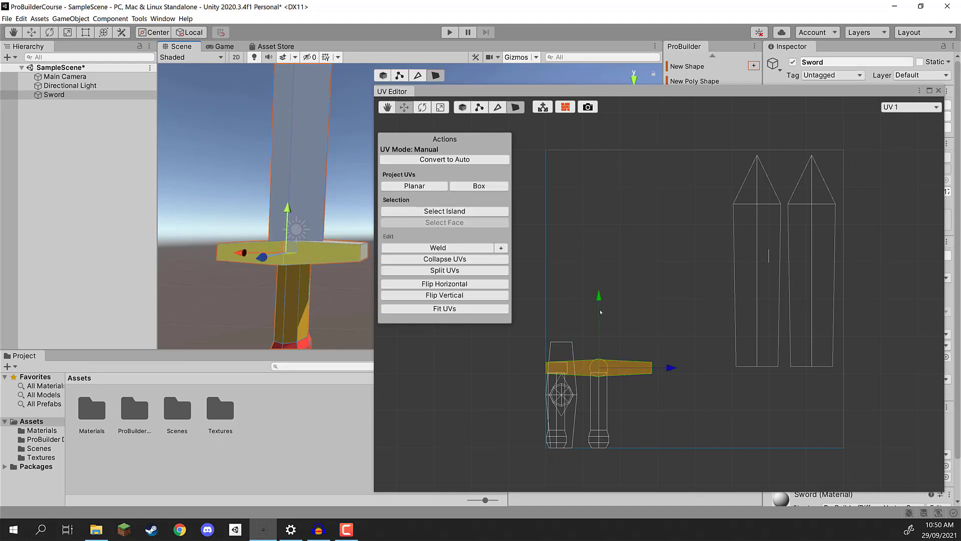
left_click_drag(598, 301, 600, 96)
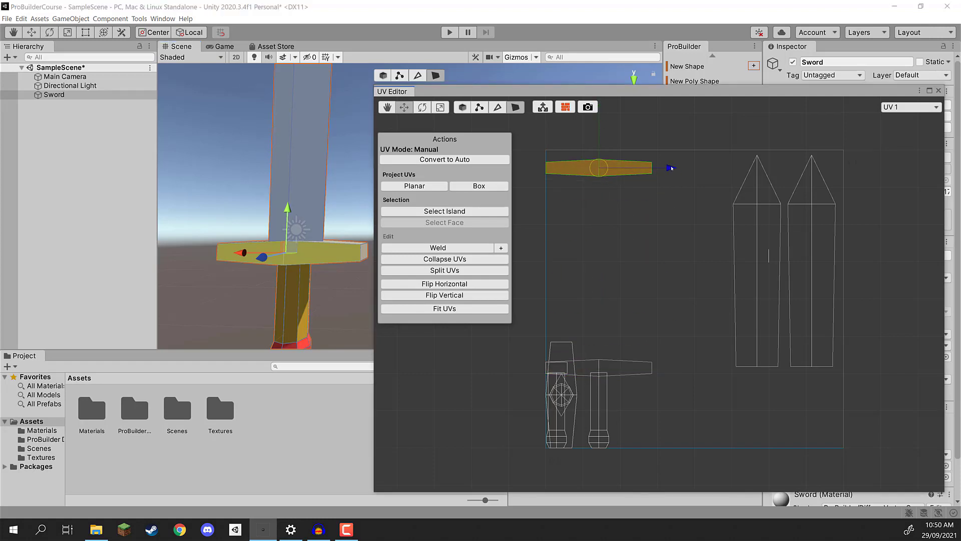
left_click_drag(672, 168, 679, 168)
Select the guard's opposite long side faces and move their UVs directly below the first guard island.
left_click_drag(320, 225, 348, 239, "alt")
left_click(342, 232, "shift")
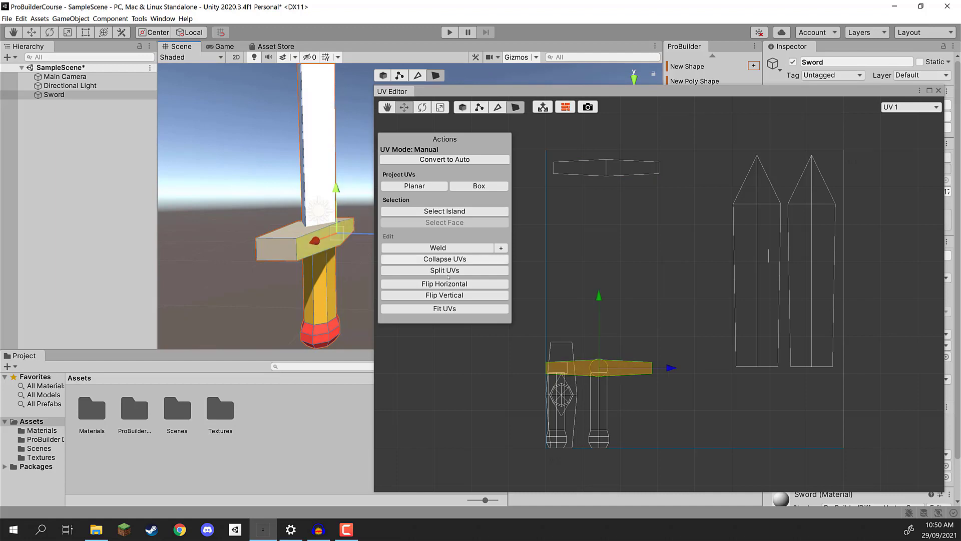
left_click_drag(600, 297, 606, 122)
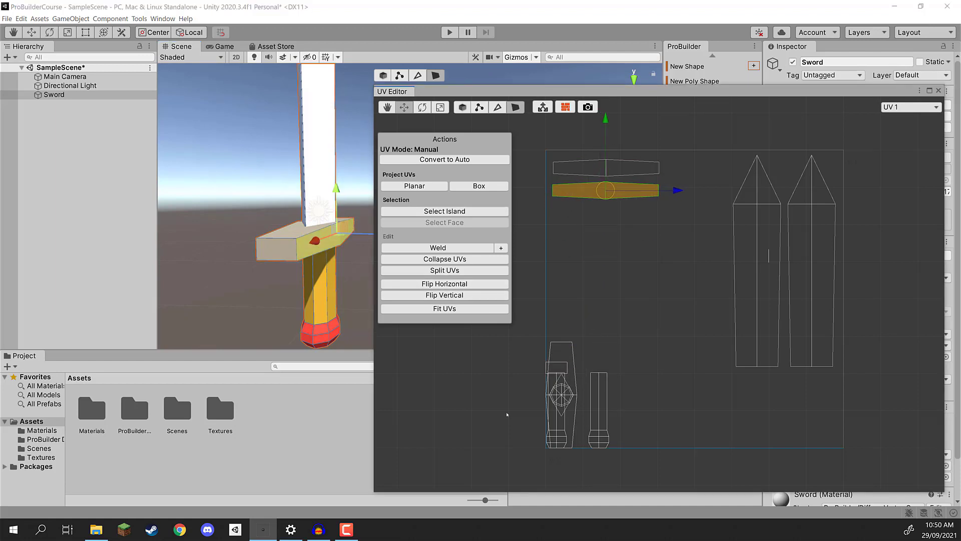
Select the guard's top faces and move their UVs below the two long side islands.
left_click(344, 221)
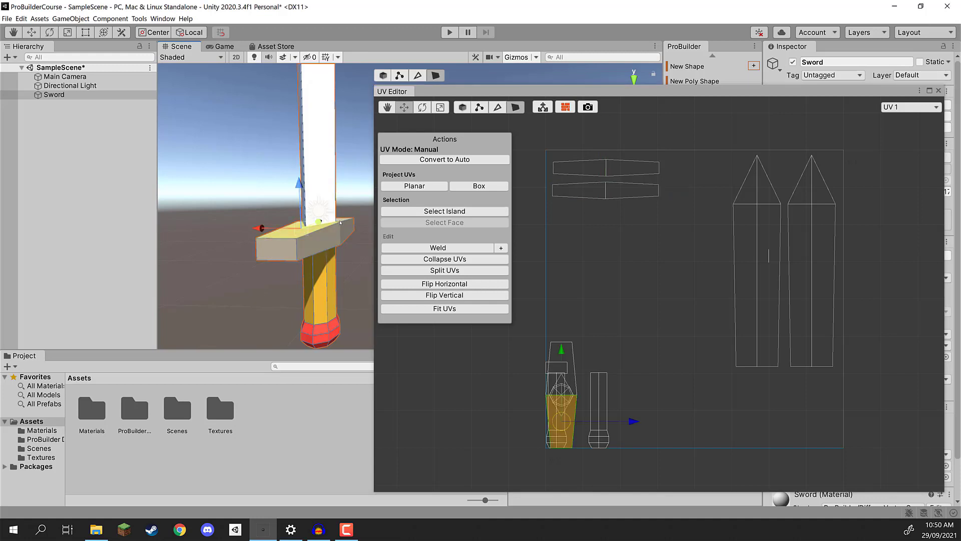
left_click_drag(563, 350, 574, 192)
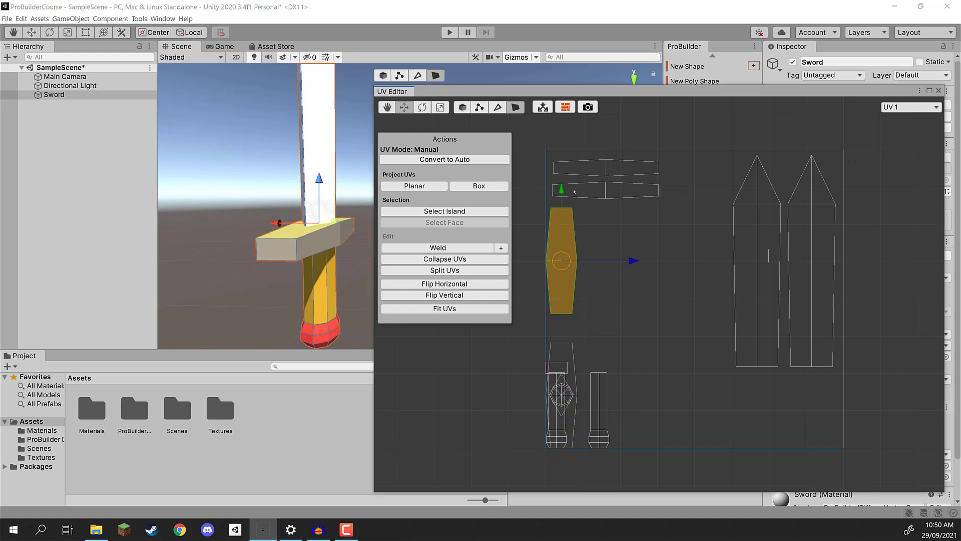
left_click_drag(631, 261, 640, 262)
Select the guard's underside faces and move their UVs beside the top face island.
left_click_drag(290, 225, 311, 200, "alt")
left_click(269, 160)
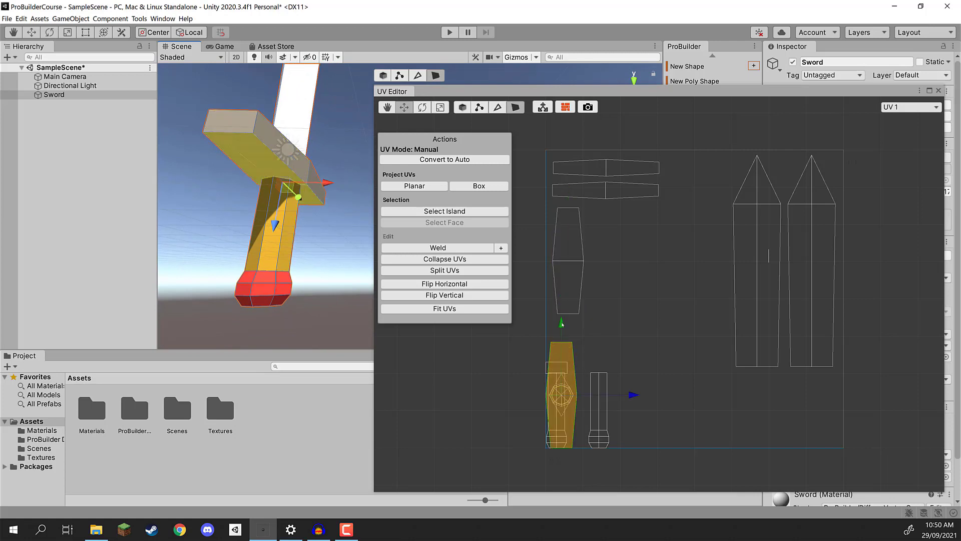
left_click_drag(563, 325, 575, 198)
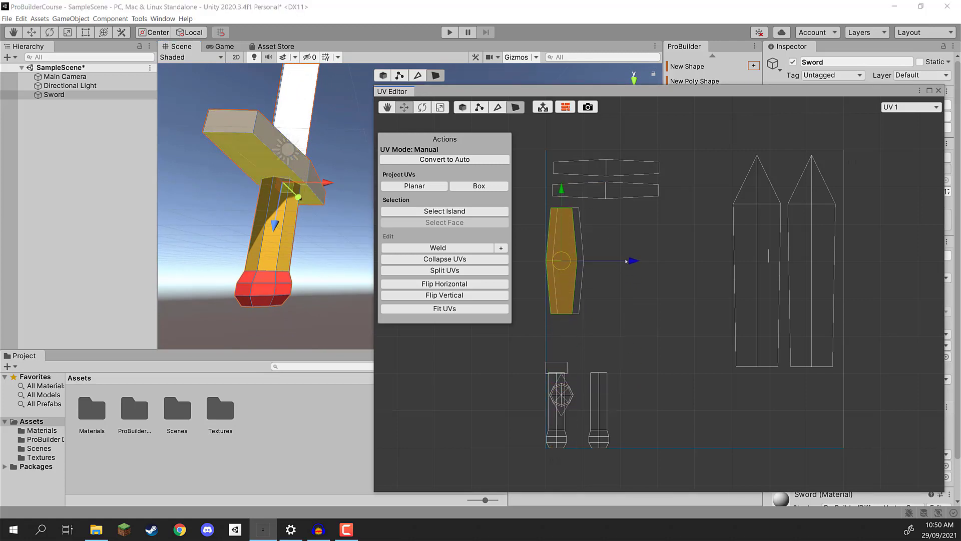
left_click_drag(625, 261, 677, 264)
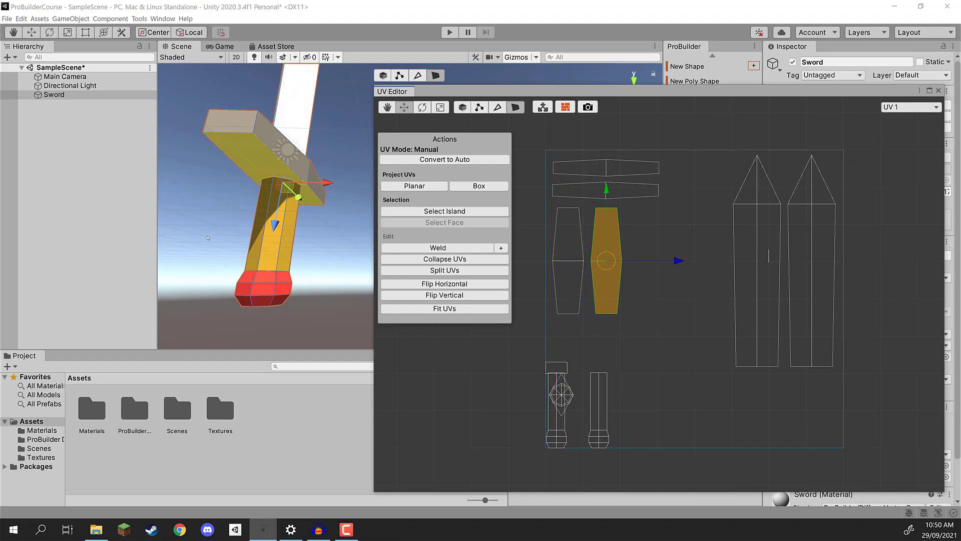
Select the guard's two end faces and place their small UV rectangles one above the other beside the underside island.
left_click_drag(208, 238, 258, 221, "alt")
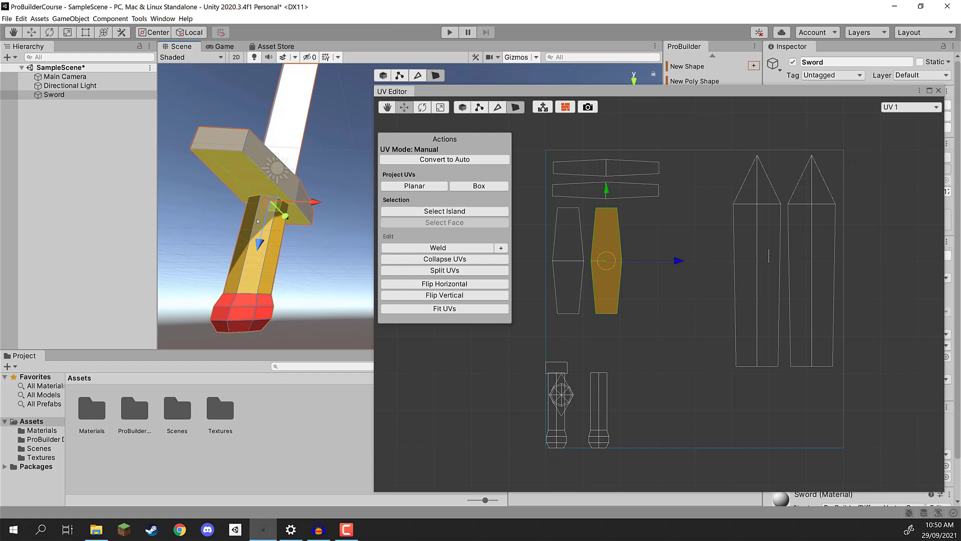
left_click(221, 140)
left_click_drag(220, 139, 872, 264, "alt")
left_click_drag(235, 225, 370, 232, "alt")
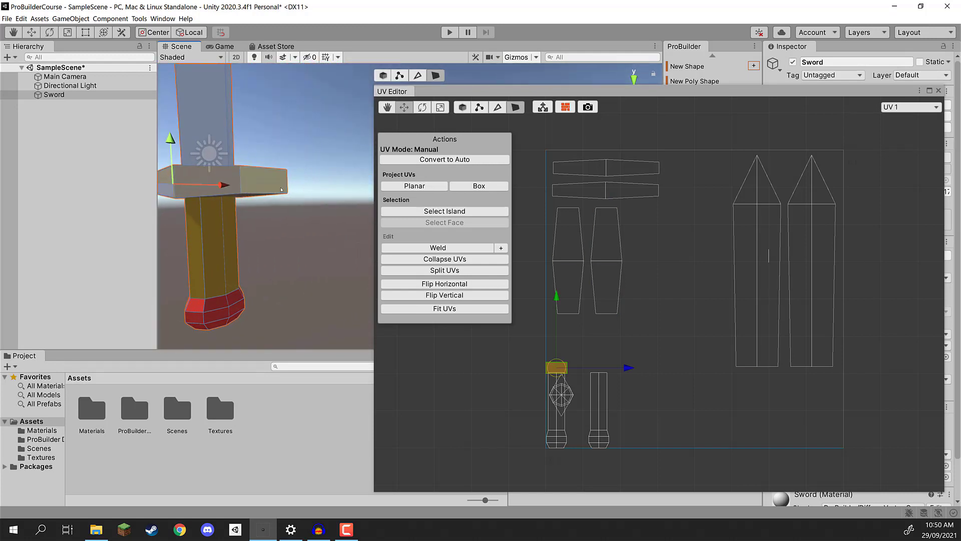
left_click(264, 181, "shift")
left_click_drag(628, 369, 682, 349)
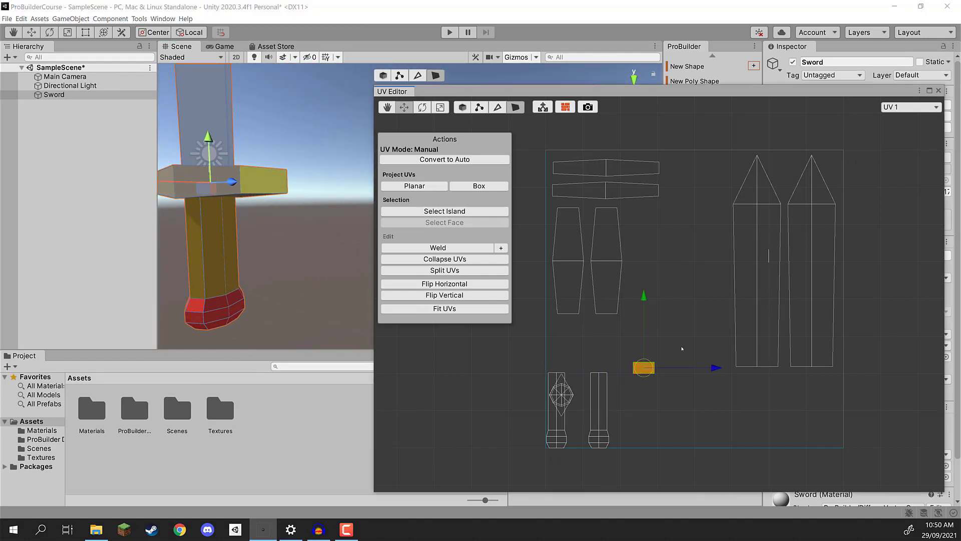
left_click(657, 228)
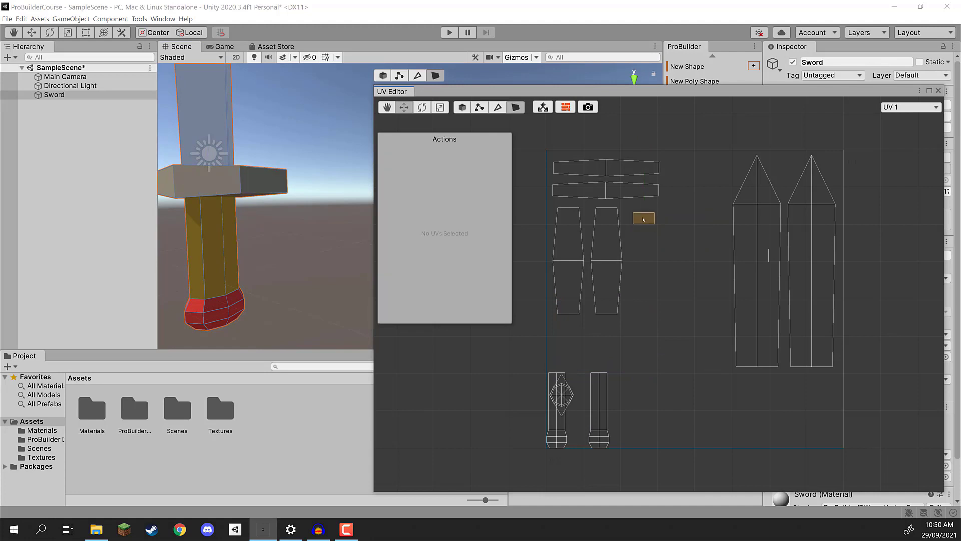
left_click(647, 219)
left_click(610, 364)
Select one side face of the handle and move its UV strip out into the empty lower area.
left_click_drag(367, 307, 392, 290, "alt")
middle_click_drag(392, 289, 289, 213)
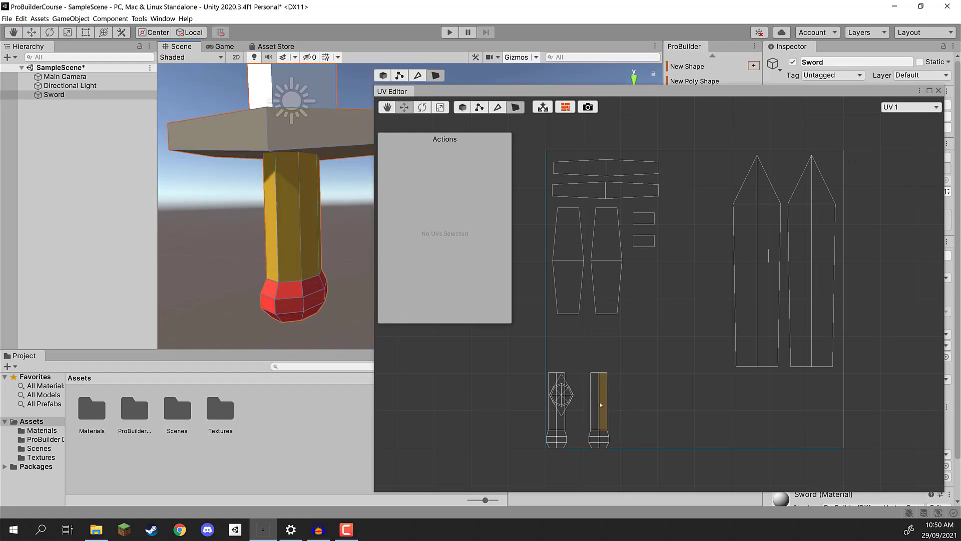
left_click(280, 196)
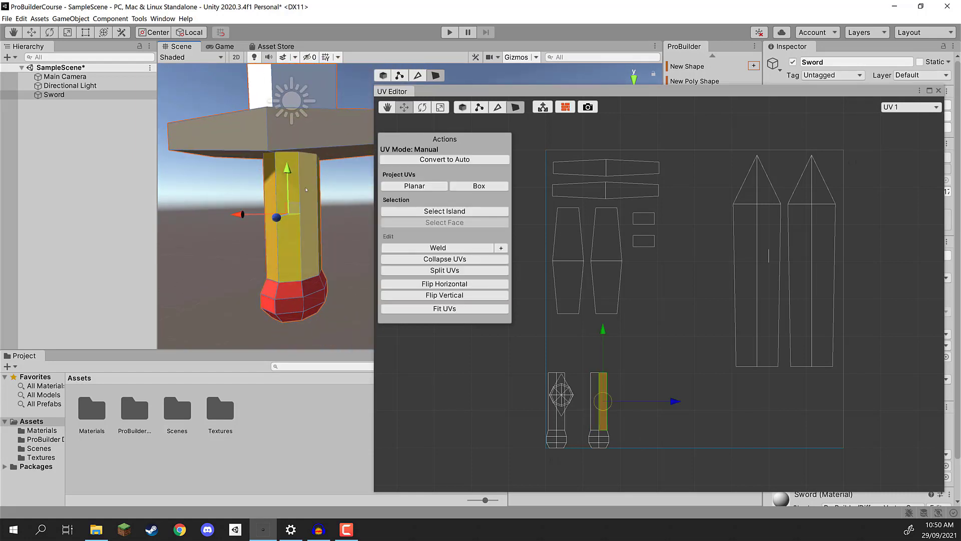
left_click_drag(673, 401, 760, 401)
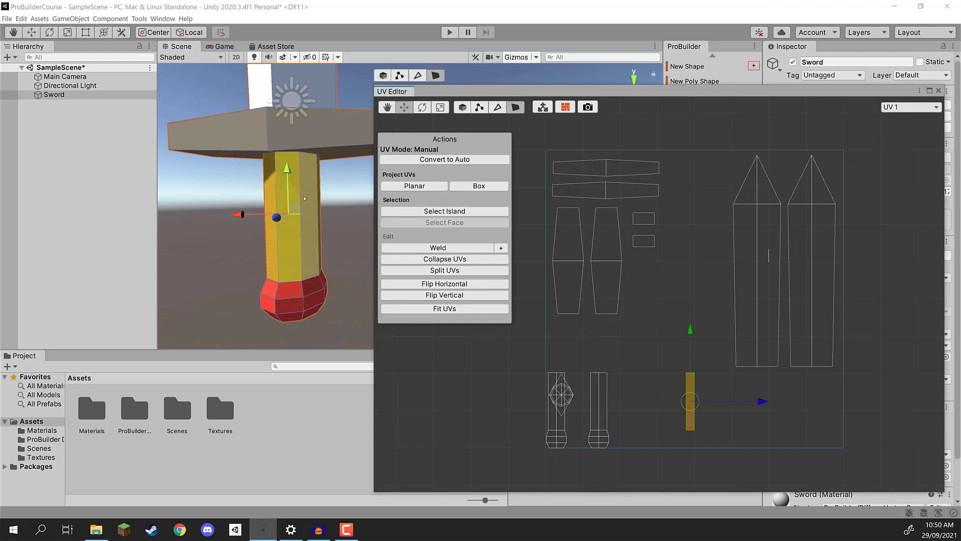
left_click(693, 400)
left_click(690, 399)
left_click_drag(762, 404, 706, 403)
Line up the UV strips of the handle's eight side faces in one row, following their order around the handle.
left_click_drag(280, 205, 153, 205, "alt")
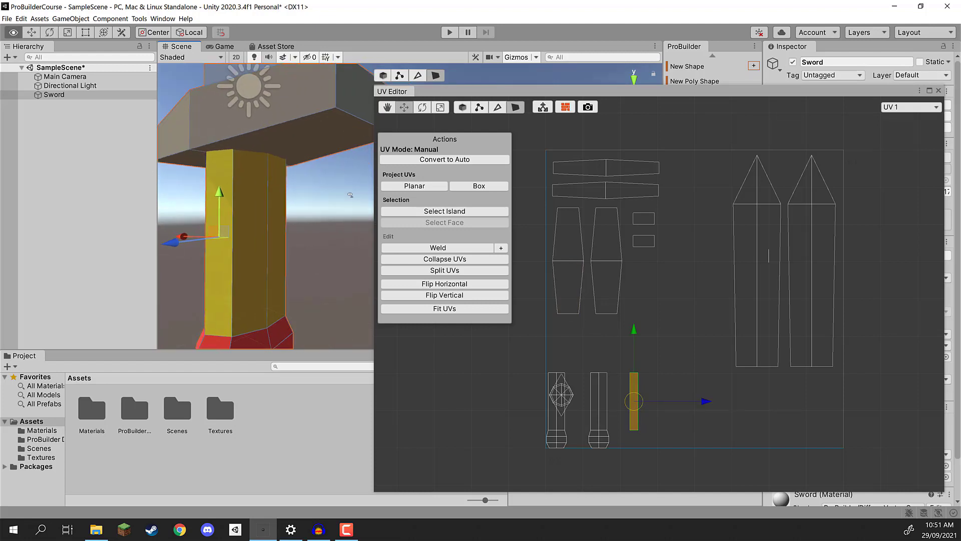
scroll(280, 200, "up", 3)
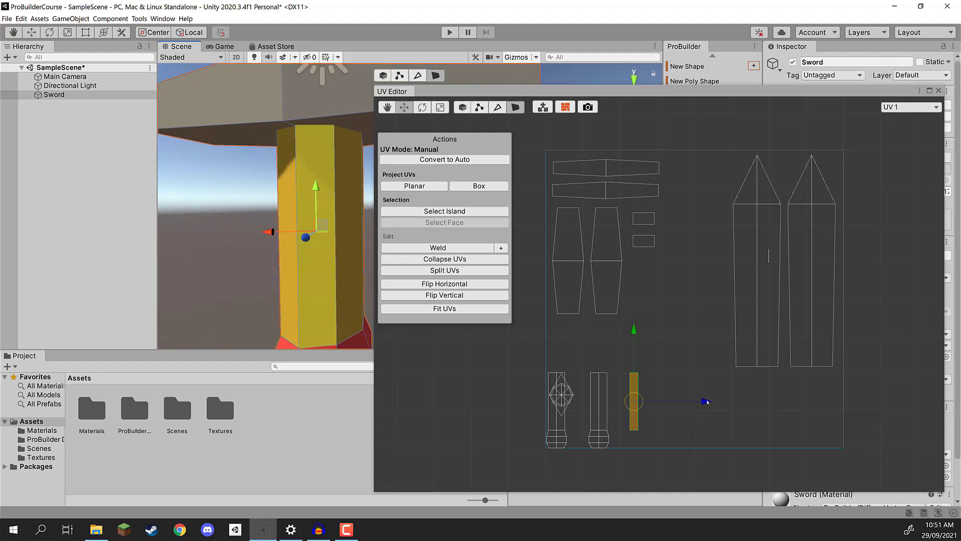
left_click_drag(707, 402, 700, 404)
scroll(589, 391, "up", 5)
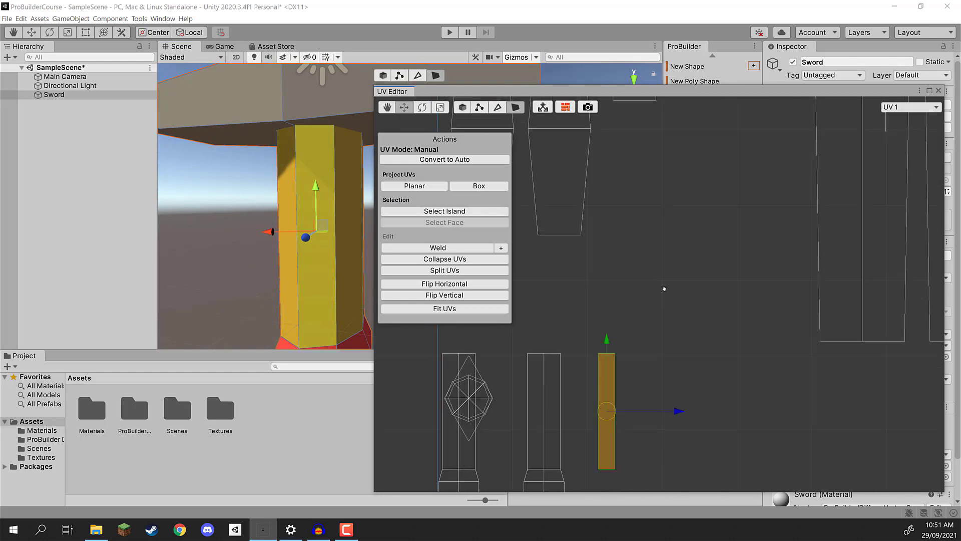
left_click_drag(567, 336, 786, 343)
left_click_drag(280, 196, 213, 195, "alt")
left_click_drag(856, 336, 823, 336)
scroll(655, 293, "up", 3)
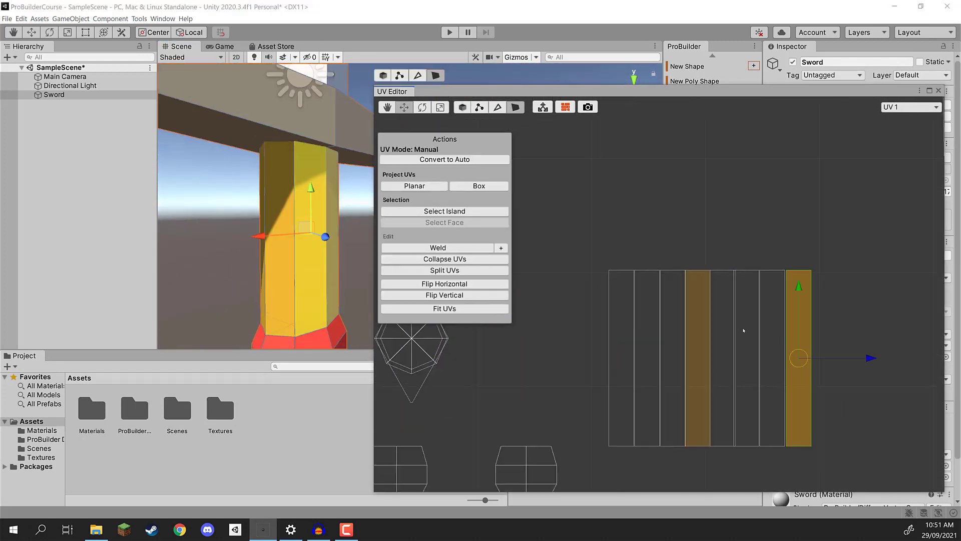
Add another handle strip to the UV selection and try to weld the selected UVs.
scroll(743, 331, "up", 2)
left_click(723, 330, "shift")
left_click(437, 248)
scroll(673, 290, "down", 2)
scroll(672, 277, "up", 2)
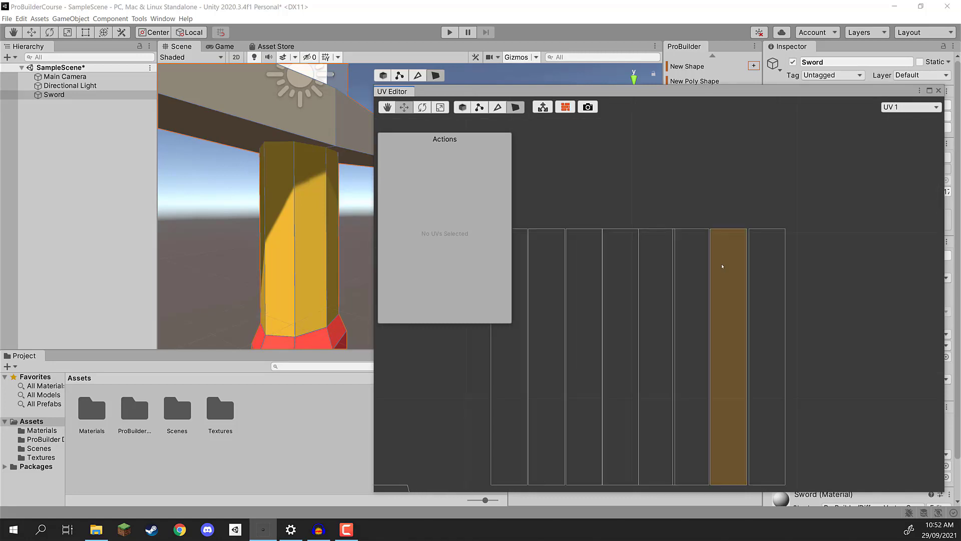
Shift the last few UV strips of the handle sideways until each one sits flush against its neighbour.
left_click(685, 273)
scroll(721, 276, "up", 2)
left_click(767, 391, "shift")
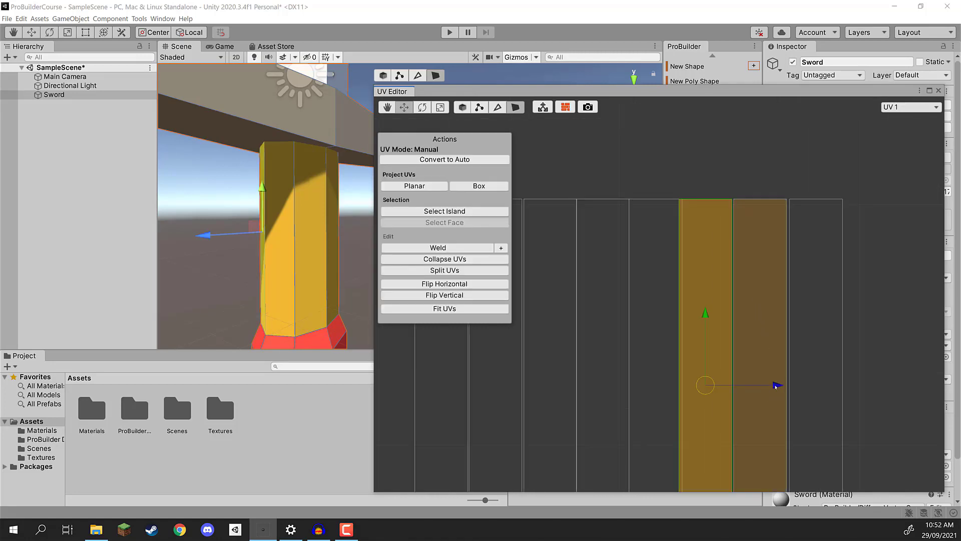
left_click(779, 389)
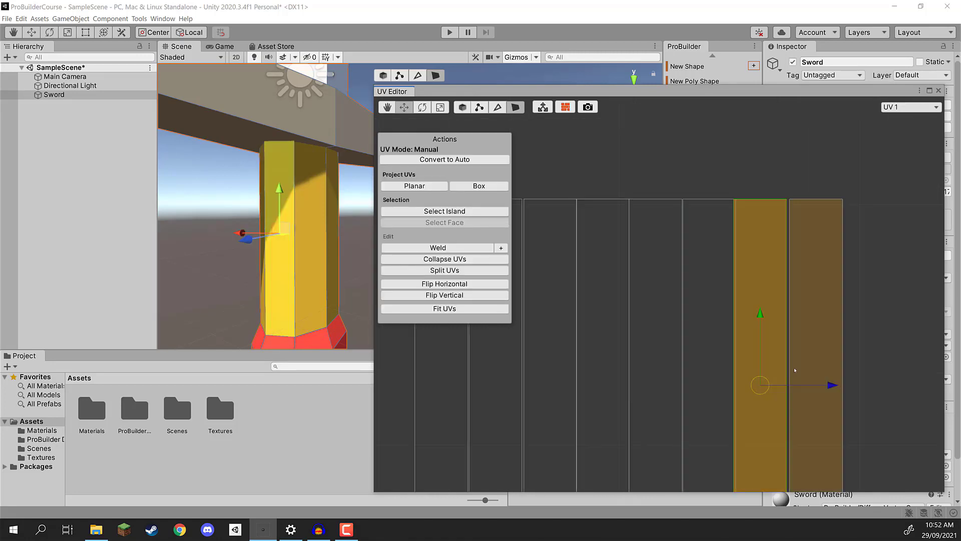
left_click(831, 386)
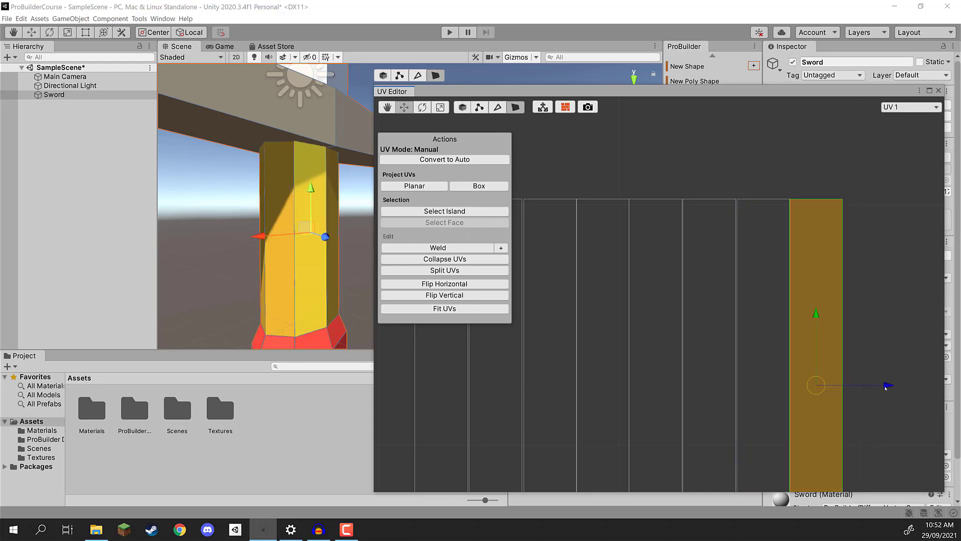
left_click(885, 346)
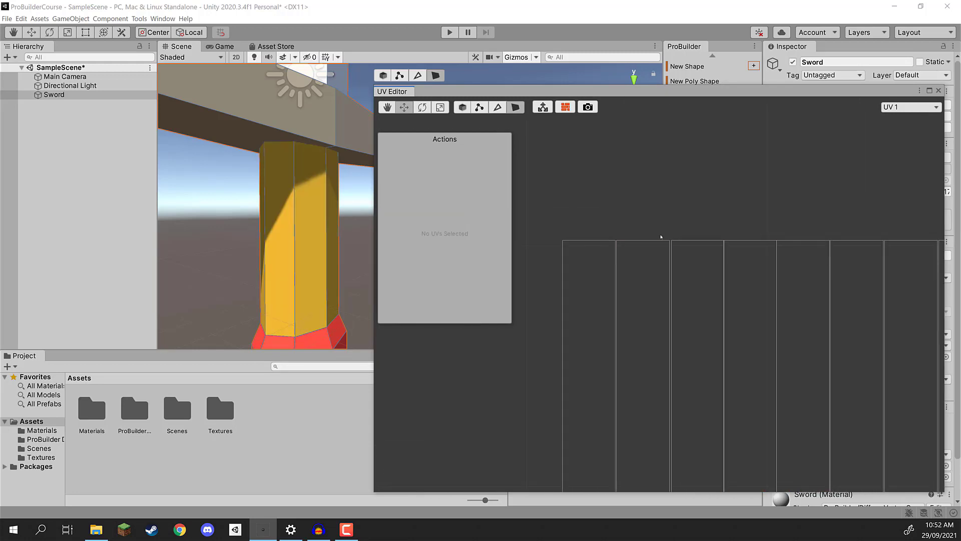
Close the remaining gaps among the handle's first UV strips so the row is contiguous.
scroll(718, 256, "up", 2)
left_click(779, 240)
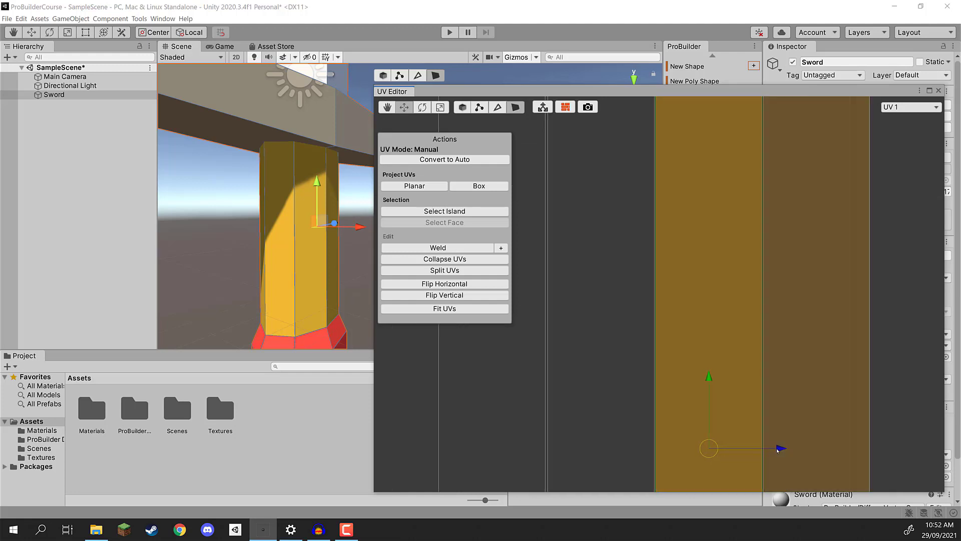
left_click_drag(779, 449, 567, 349)
scroll(571, 321, "down", 4)
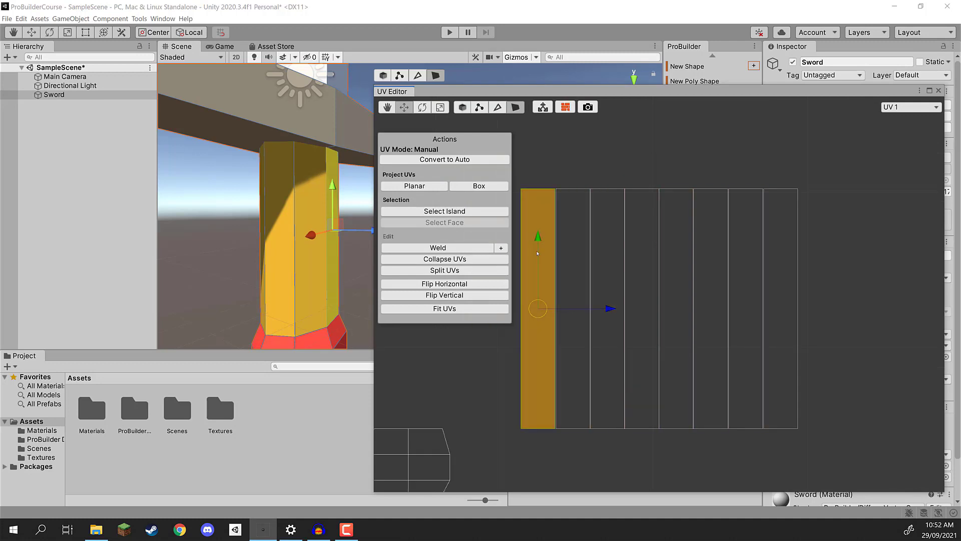
Select all eight side-face UV strips of the handle together.
scroll(604, 201, "up", 4)
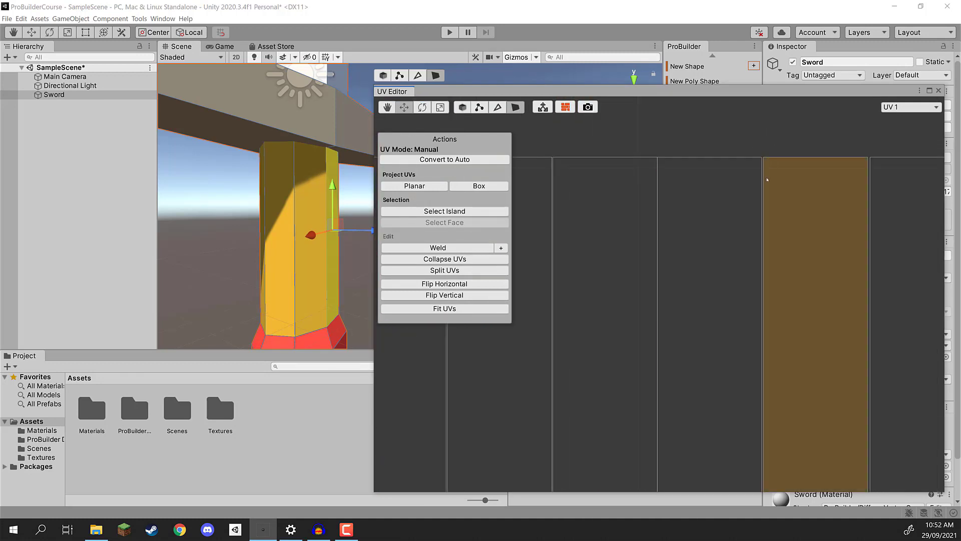
scroll(682, 325, "down", 3)
middle_click_drag(683, 324, 730, 230)
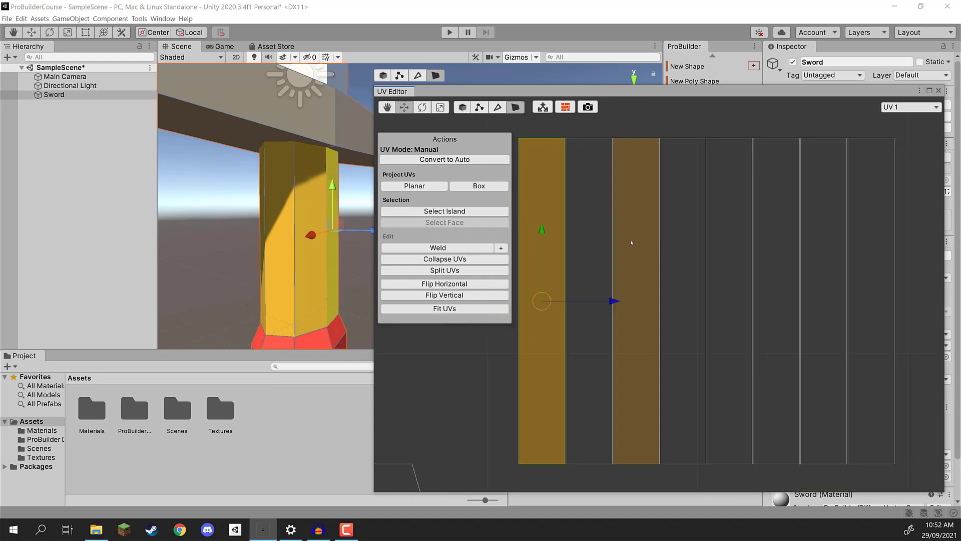
left_click(587, 206, "shift")
left_click(632, 206, "shift")
left_click(682, 211, "shift")
left_click(729, 215, "shift")
left_click(776, 216, "shift")
left_click(824, 215, "shift")
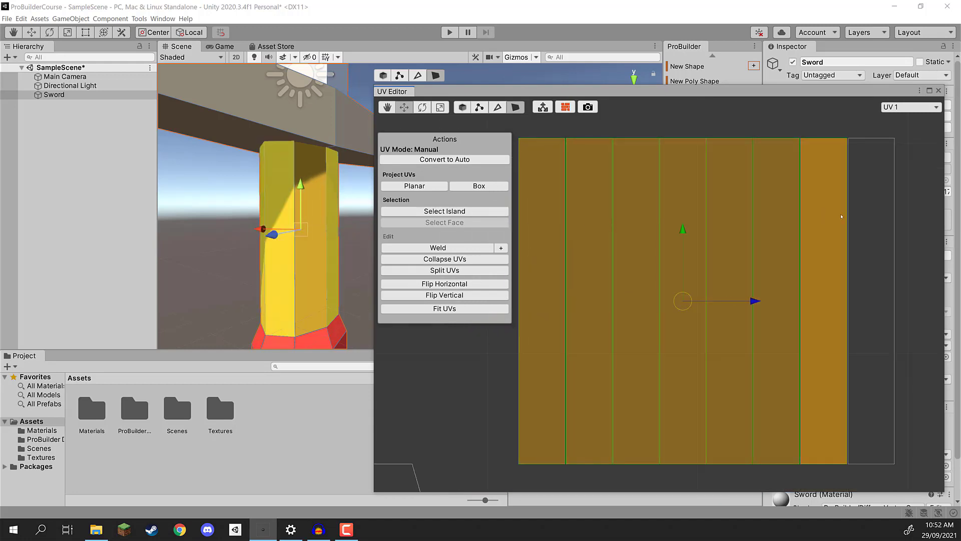
left_click(872, 215, "shift")
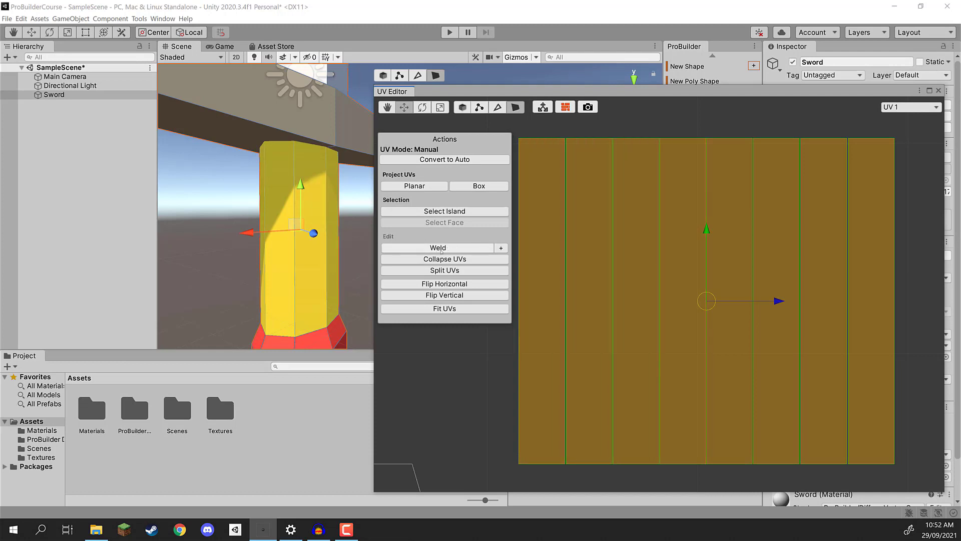
Weld the selected handle strips along their shared edges into one UV island and clear the selection.
scroll(812, 166, "up", 3)
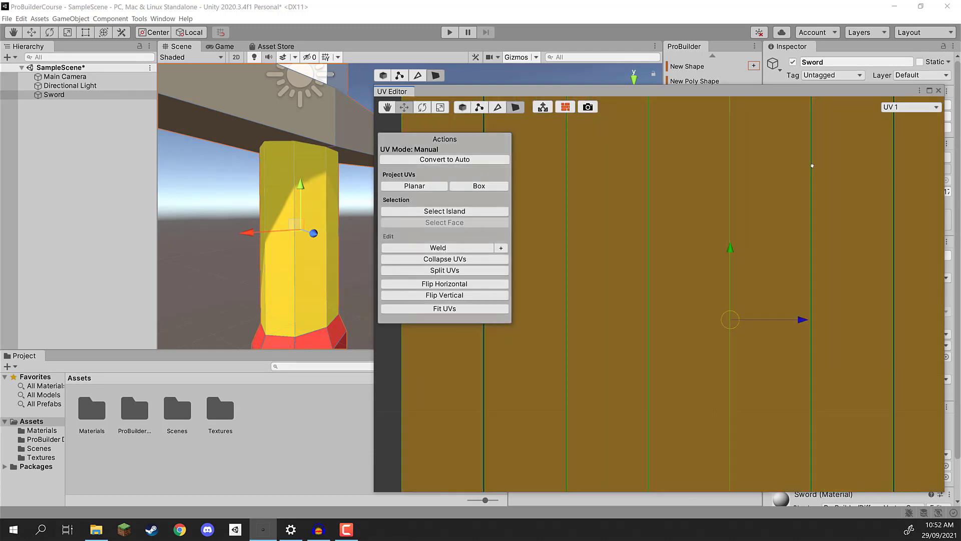
scroll(801, 225, "down", 3)
scroll(778, 296, "up", 6)
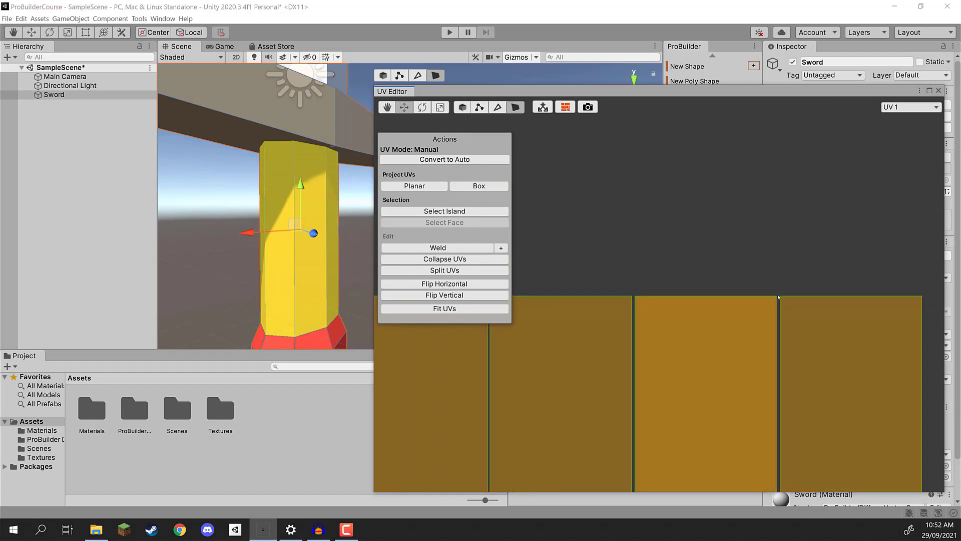
middle_click_drag(766, 263, 810, 173)
scroll(697, 252, "down", 3)
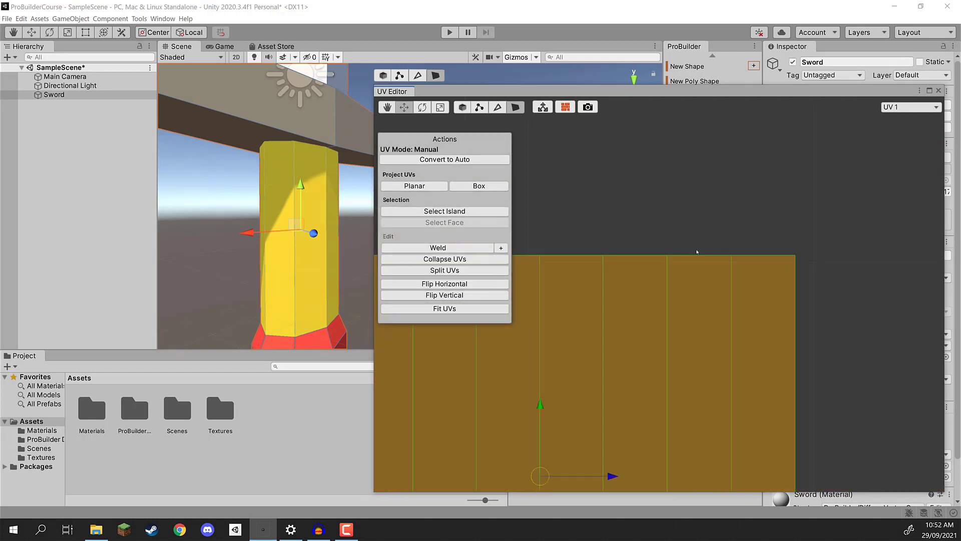
scroll(697, 252, "up", 5)
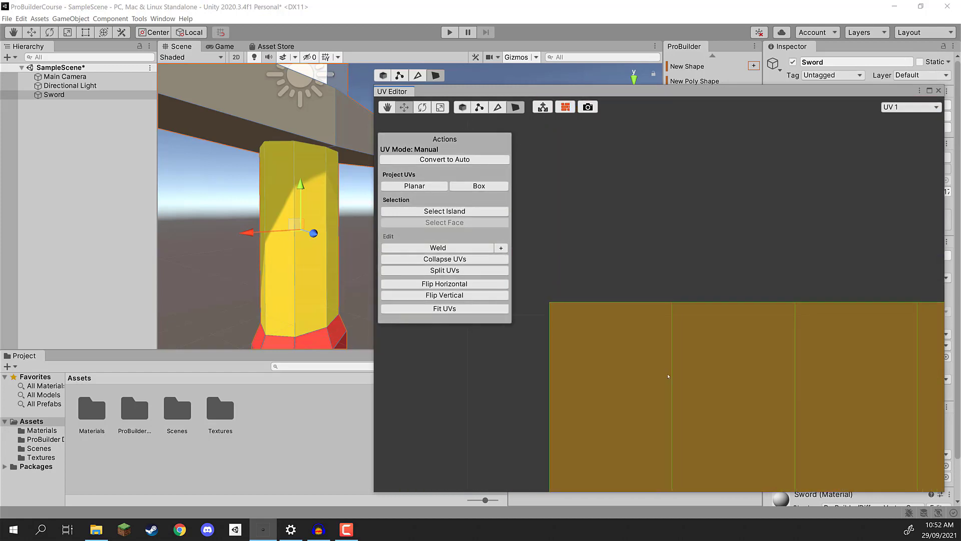
scroll(668, 376, "up", 4)
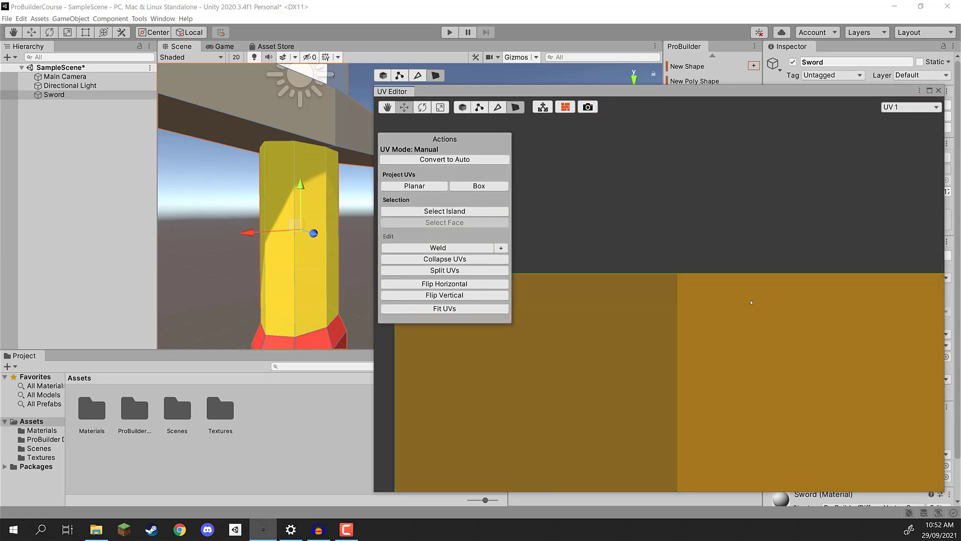
scroll(630, 285, "down", 5)
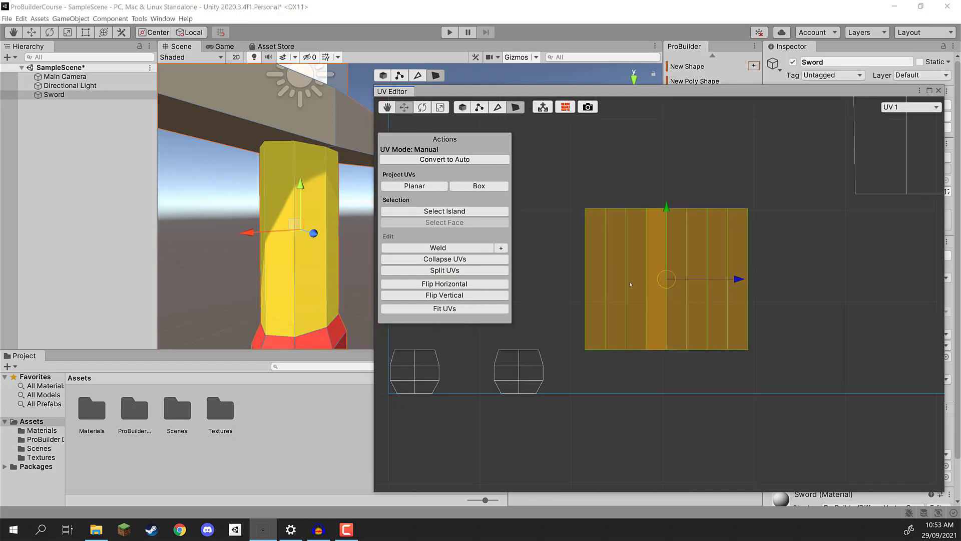
left_click(765, 265)
middle_click_drag(605, 263, 706, 284)
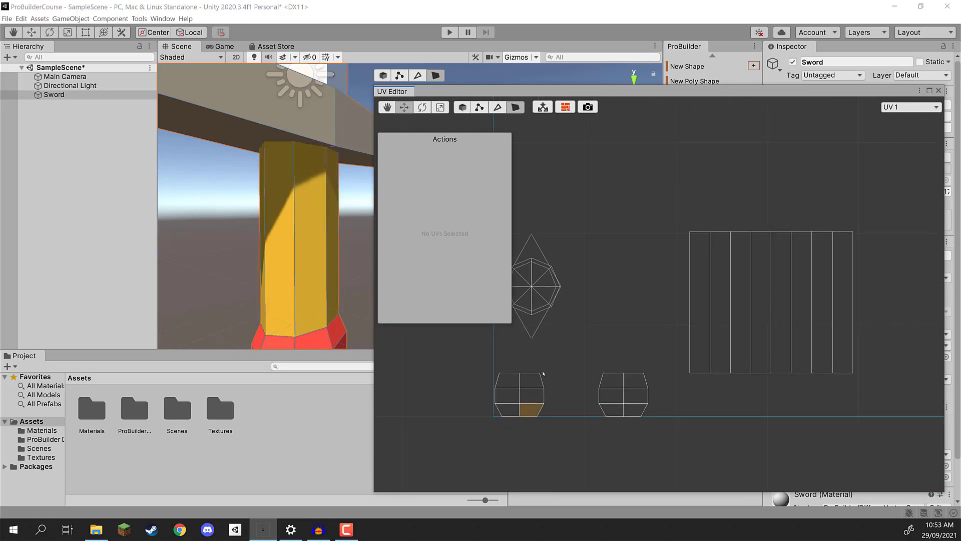
Select three stacked side faces forming one column of the pommel and move their UVs up, clear of the pommel island.
middle_click_drag(308, 346, 273, 193)
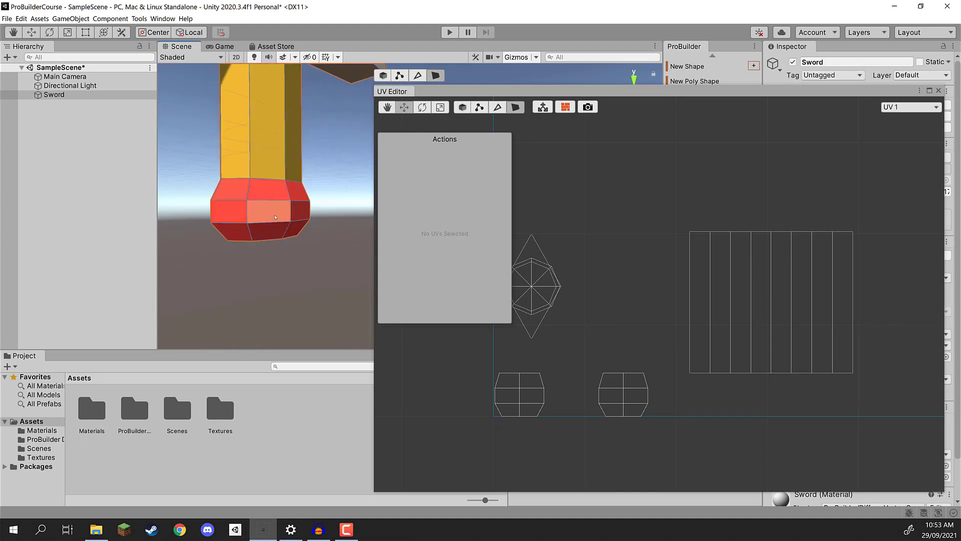
left_click_drag(275, 217, 254, 155, "alt")
scroll(661, 324, "down", 4)
left_click(251, 114)
scroll(656, 293, "up", 3)
left_click(238, 253)
left_click(232, 273, "shift")
left_click(236, 293, "shift")
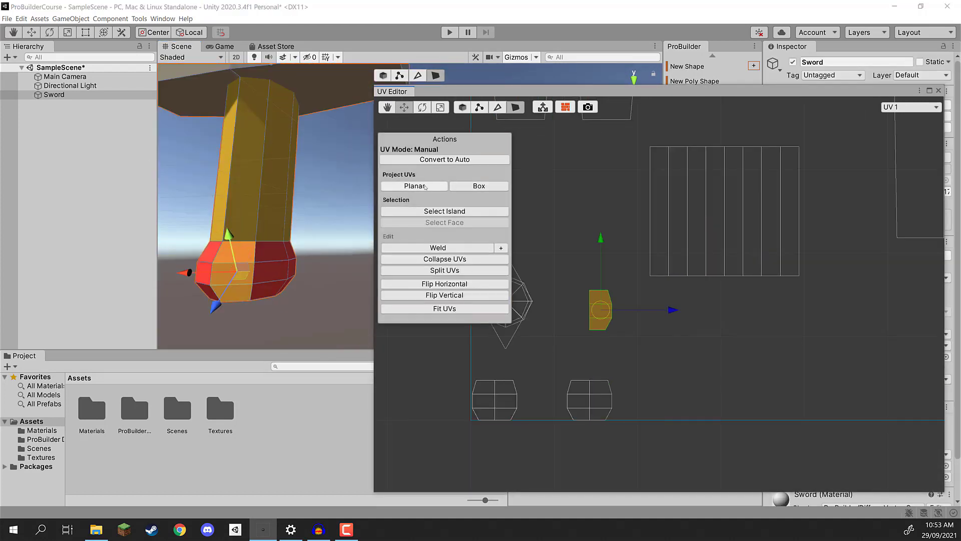
Box-select the UVs of all the pommel's side faces and check on the model which faces they cover.
middle_click_drag(556, 330, 643, 313)
left_click_drag(548, 360, 576, 414, "shift")
left_click_drag(611, 359, 586, 414, "shift")
scroll(659, 296, "down", 4)
left_click_drag(651, 326, 682, 353, "shift")
left_click_drag(216, 250, 295, 245, "alt")
scroll(696, 340, "up", 3)
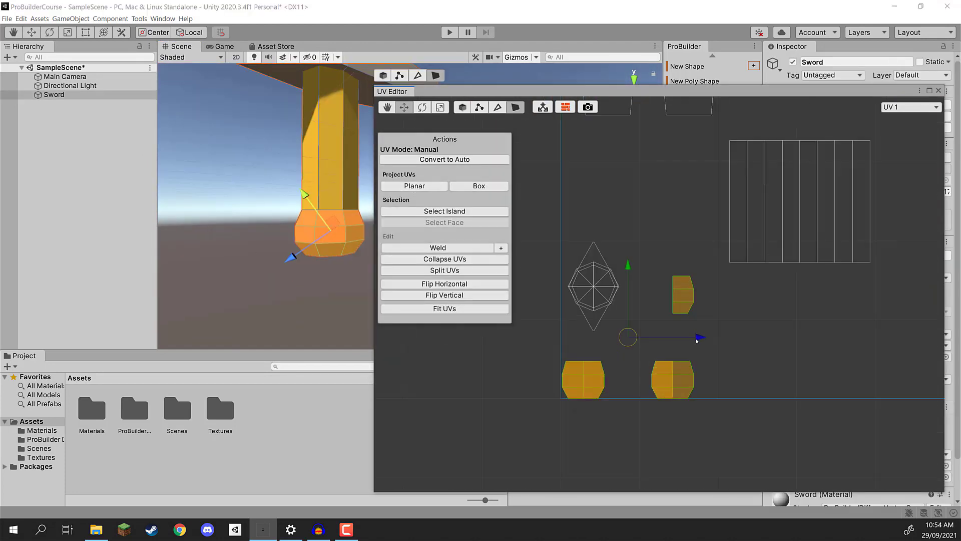
Select the detached pommel column's UV pieces individually to see which pommel face each one belongs to.
left_click_drag(663, 267, 704, 323)
left_click_drag(281, 236, 320, 230, "alt")
scroll(696, 340, "up", 3)
scroll(600, 359, "up", 2)
middle_click_drag(595, 286, 643, 327)
key("h")
key("h")
key("h")
left_click(603, 351)
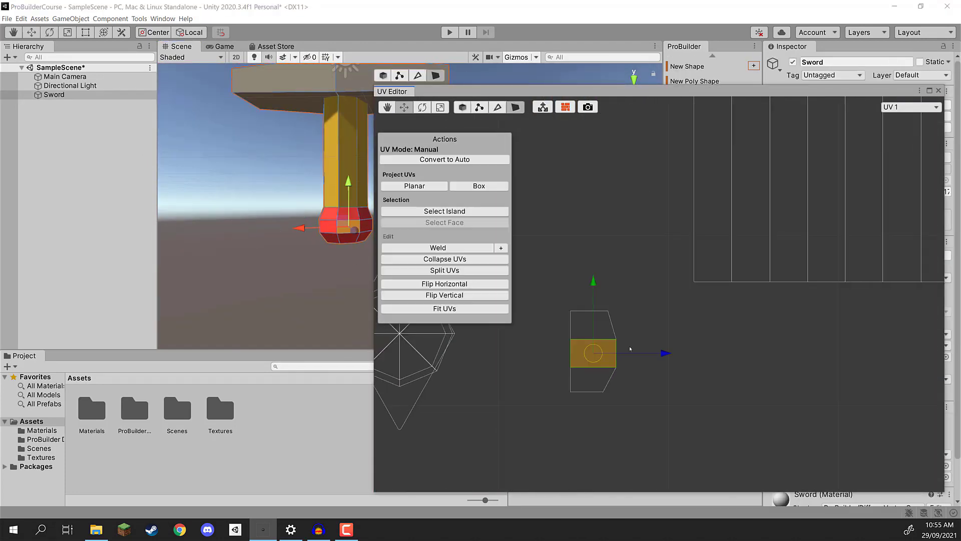
left_click(583, 326)
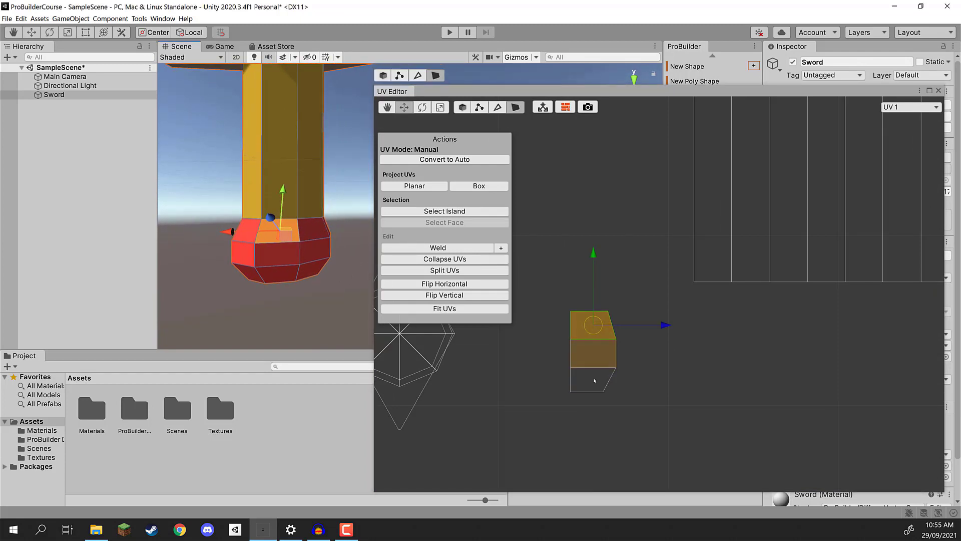
left_click_drag(236, 211, 255, 168, "alt")
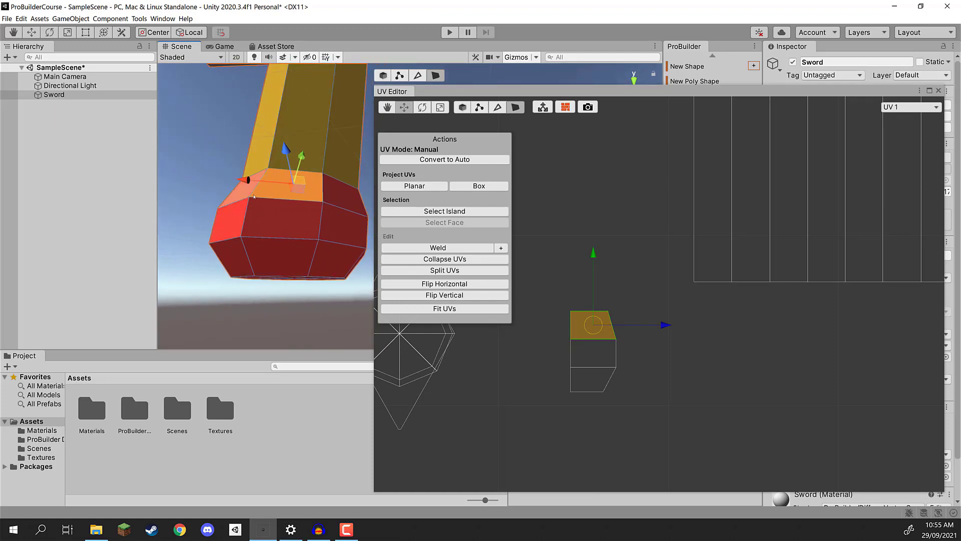
left_click(281, 217)
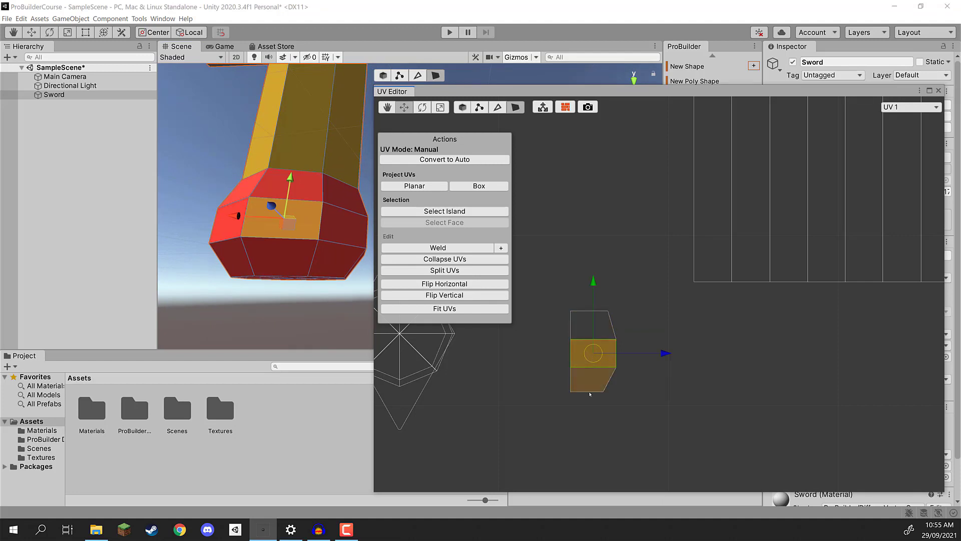
Select the column's three UV faces and move the middle face's outer edge in line with the top outer corner.
middle_click_drag(590, 394, 637, 363)
left_click(641, 298)
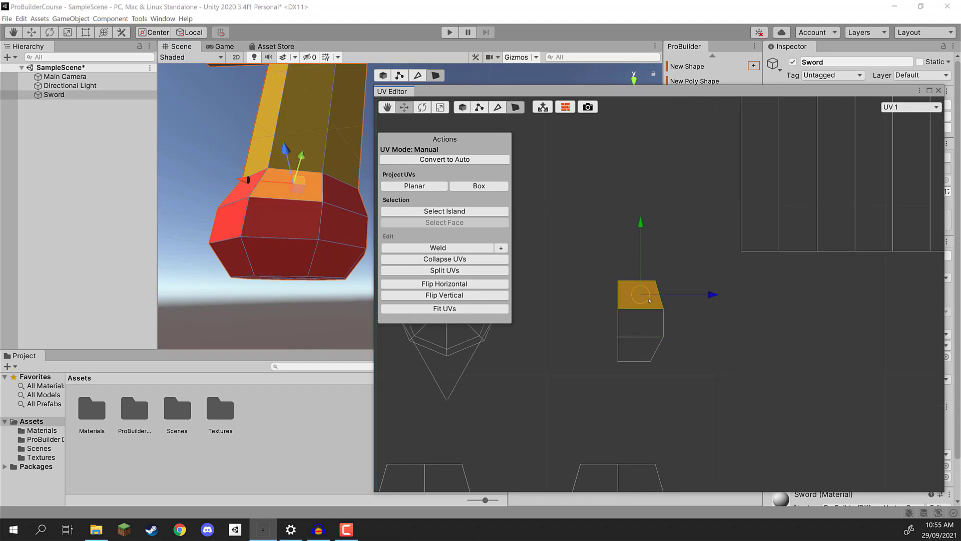
left_click(645, 326, "shift")
left_click(639, 355, "shift")
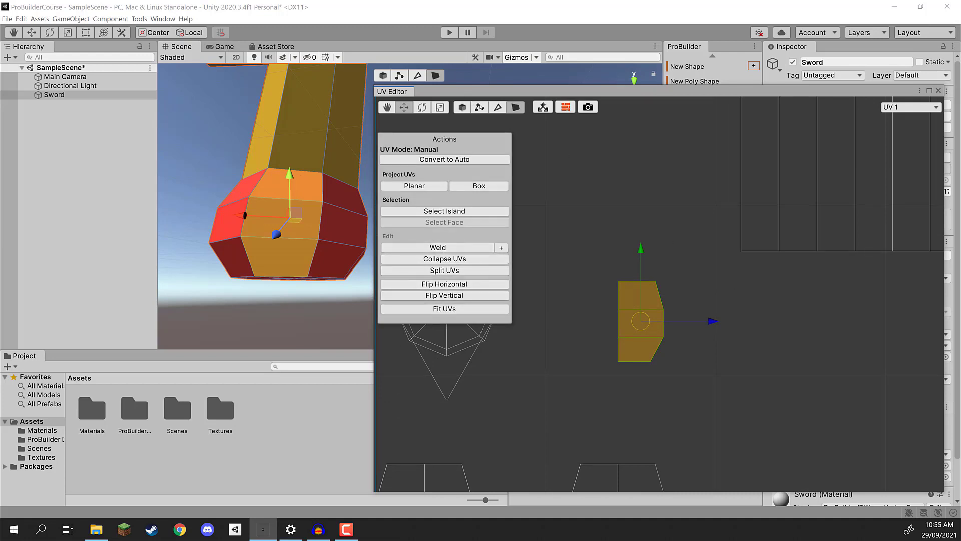
left_click(498, 108)
scroll(660, 328, "up", 3)
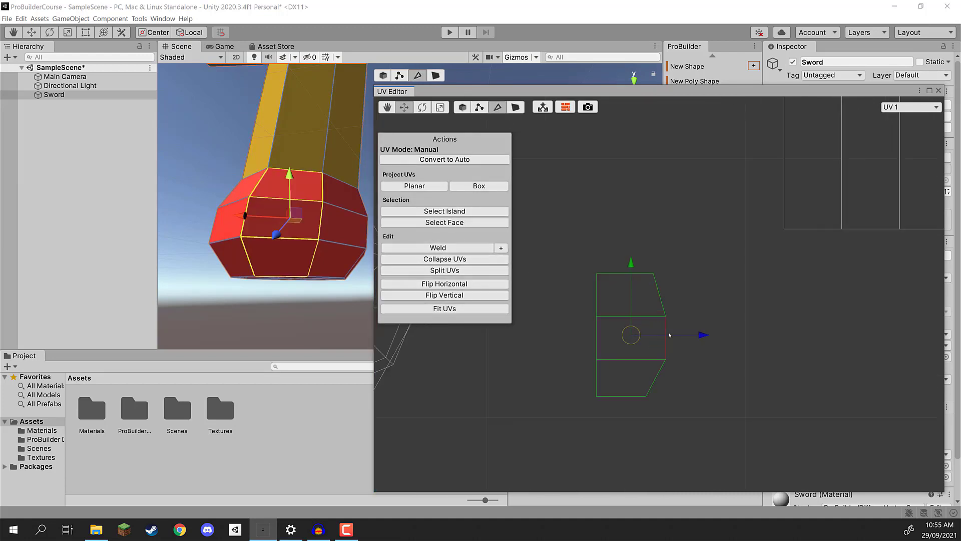
left_click(666, 326)
scroll(665, 326, "up", 2)
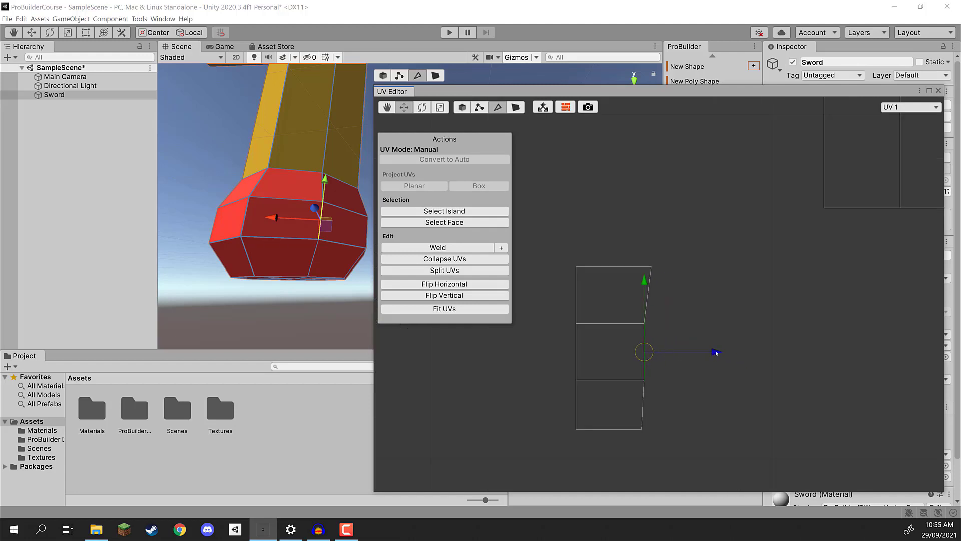
mouse_move(723, 351)
left_mouse_down()
mouse_move(843, 350)
mouse_move(716, 353)
left_mouse_up()
Move the column's lowest outer UV vertex in line with the vertices above it to make the column rectangular.
left_click(478, 109)
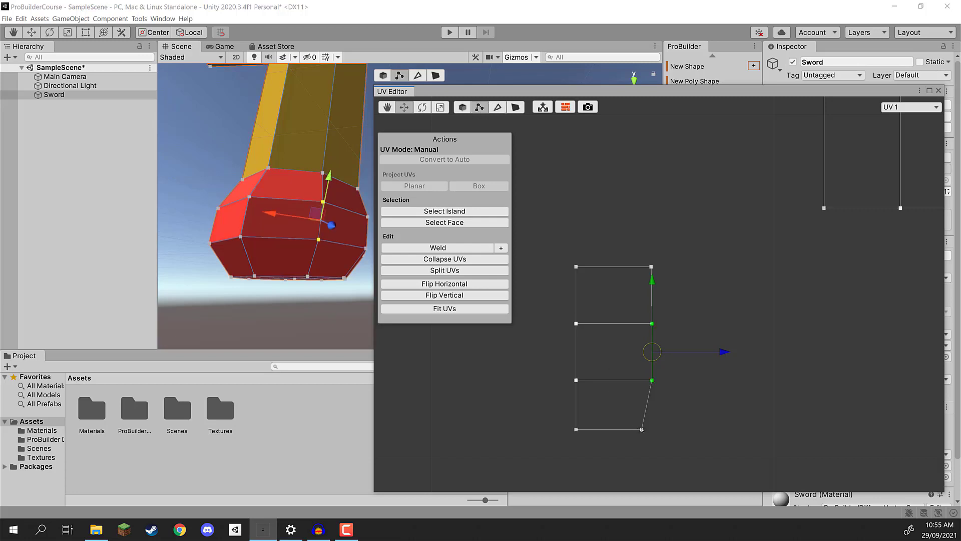
left_click(642, 429)
left_click(718, 432)
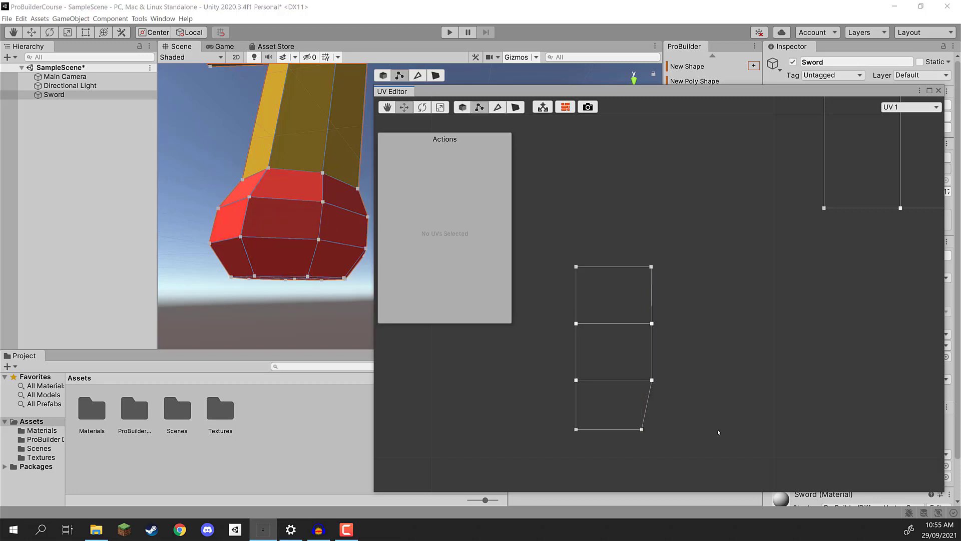
left_click(637, 432)
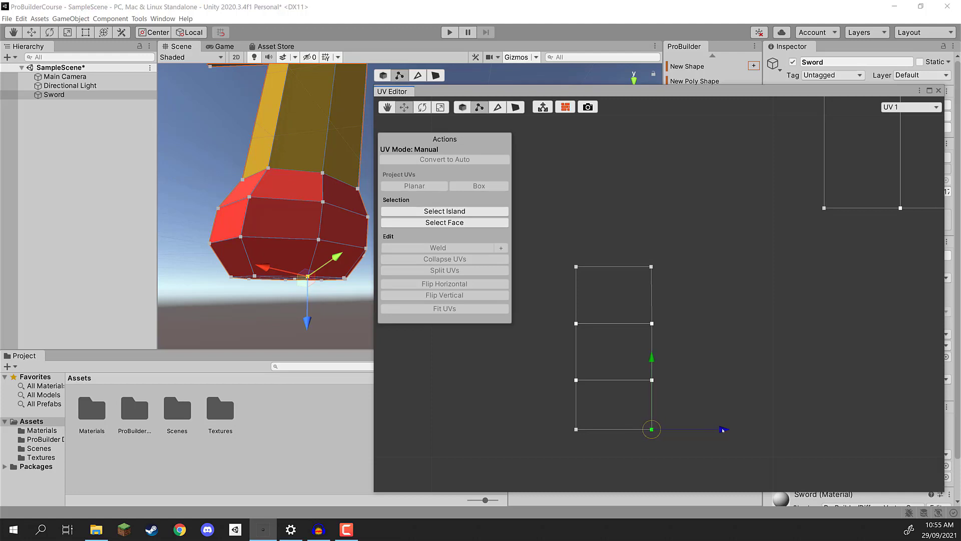
scroll(623, 270, "down", 3)
Select the straightened pommel column as faces and move its UVs sideways into empty space.
left_click(460, 106)
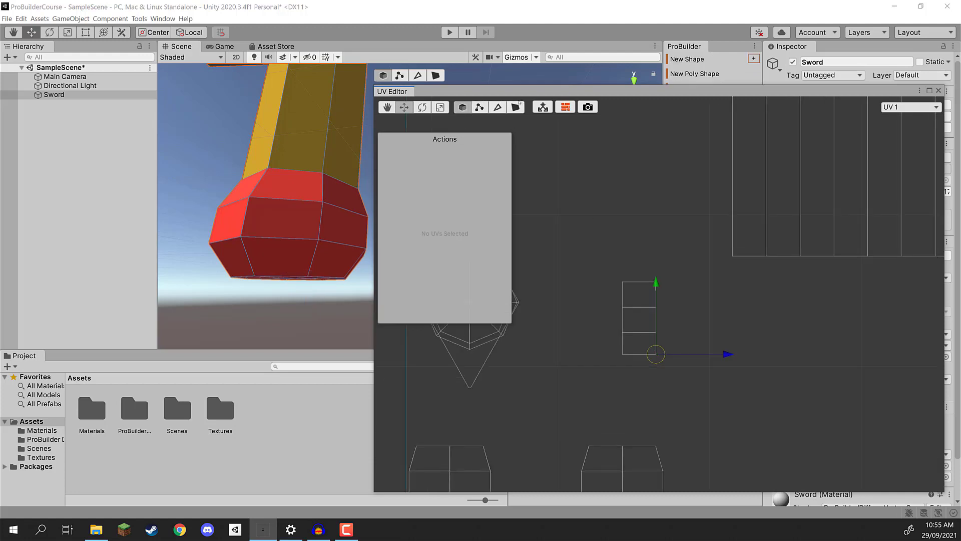
left_click(515, 106)
double_click(635, 299)
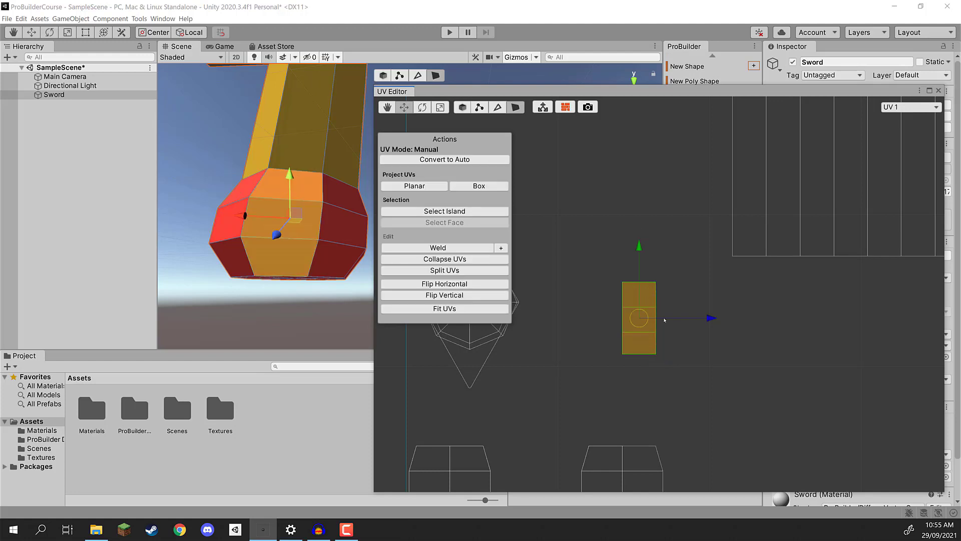
left_click(807, 324)
key("ctrl+z")
left_click(774, 321)
key("ctrl+z")
left_click_drag(709, 318, 819, 319)
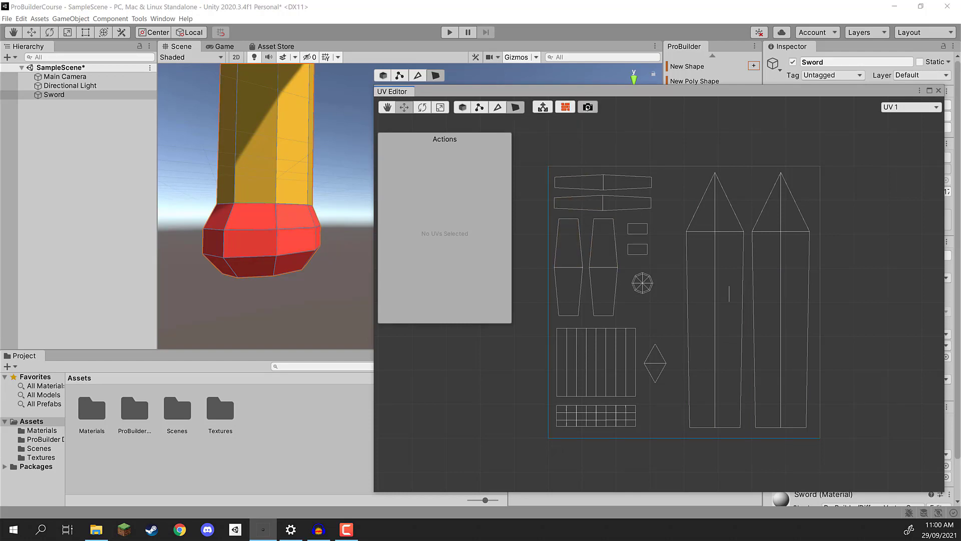
Render the sword's UV layout at image size 1024 and save it in the Assets folder as SwordUVTemplate.
left_click(588, 107)
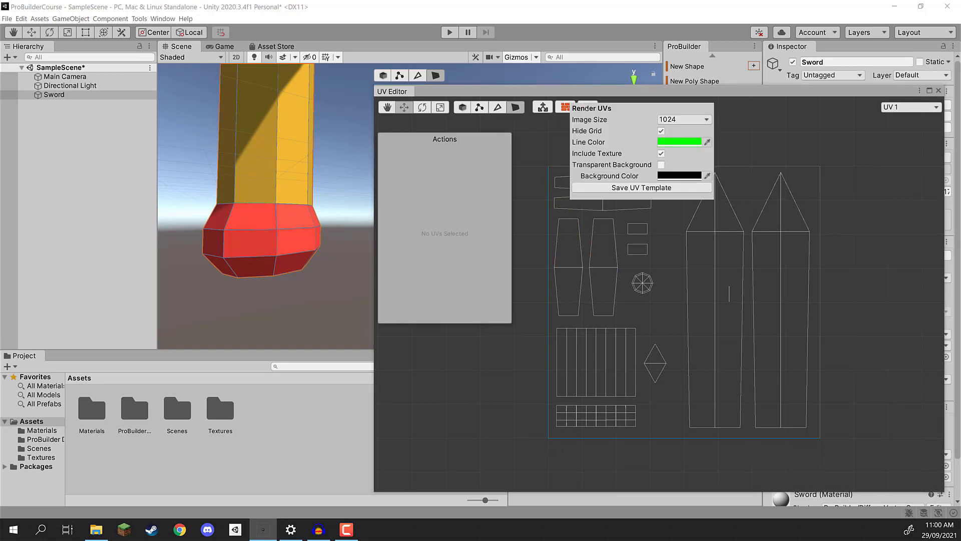
left_click(630, 188)
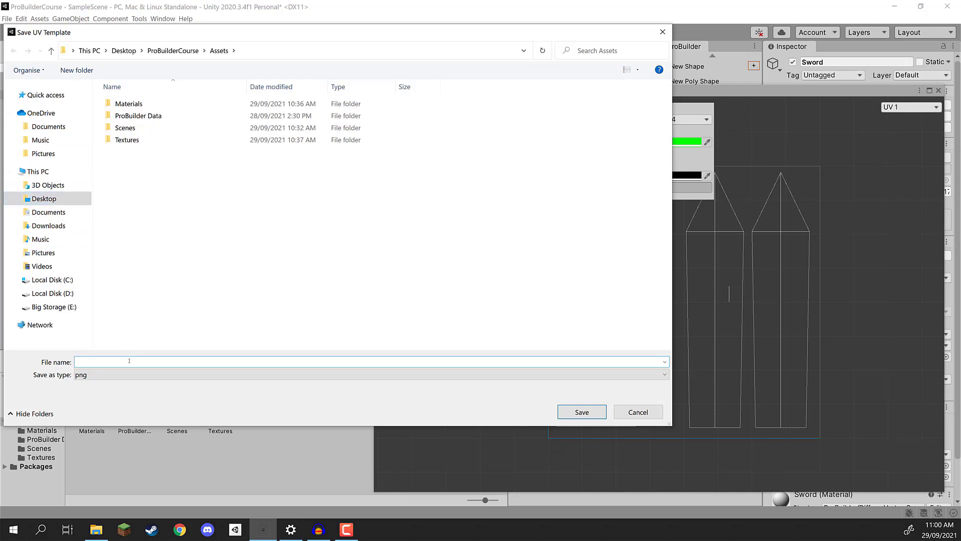
type("SwordUVTemplate")
key("Return")
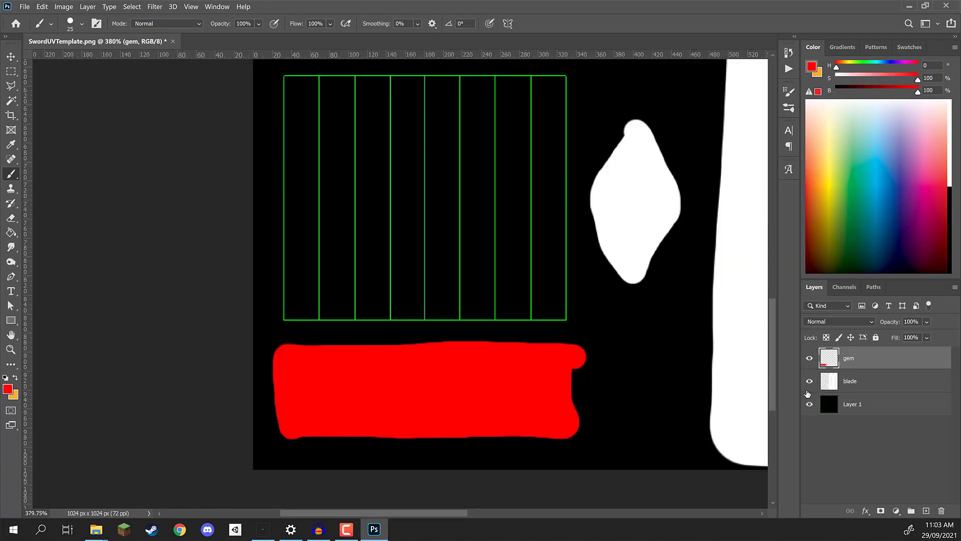
Open the brush size and hardness settings in Photoshop for painting on the gem layer.
left_click(81, 24)
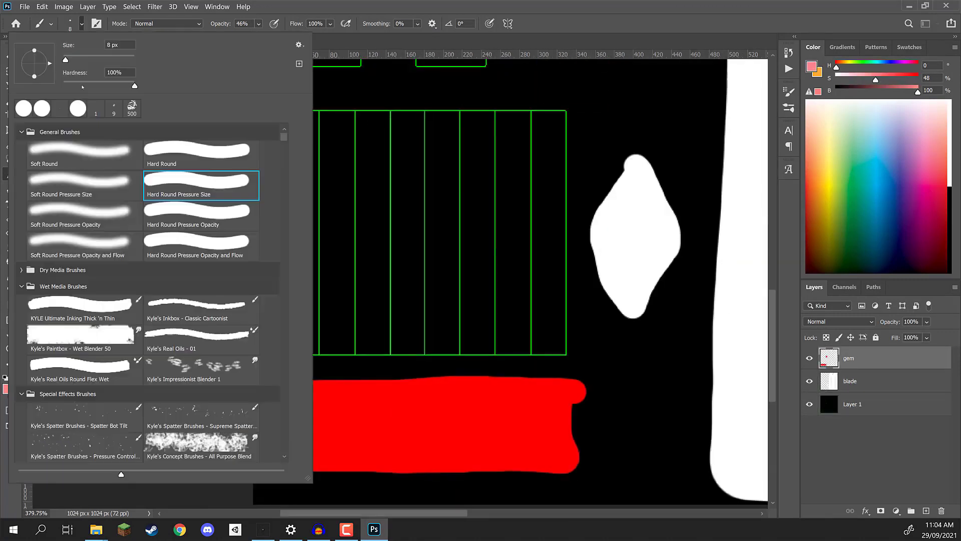
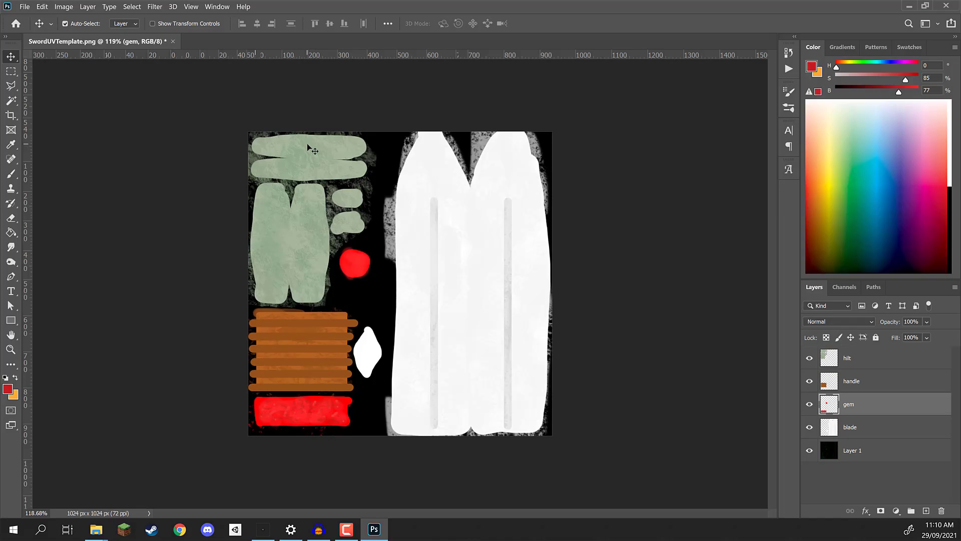
Switch back to Unity and inspect the SwordTexture image in the Textures folder.
key("alt+Tab")
scroll(382, 185, "down", 5)
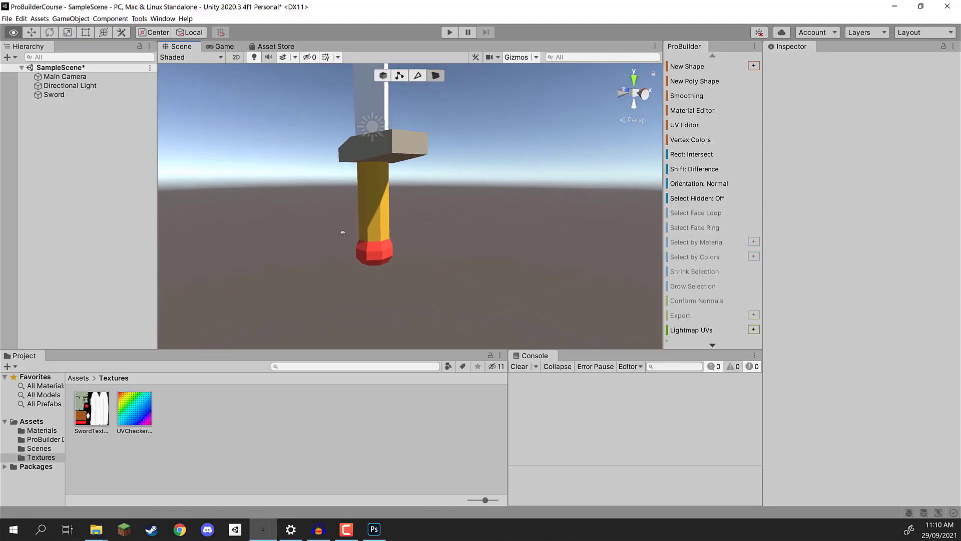
left_click(91, 408)
left_click_drag(261, 280, 316, 287, "alt")
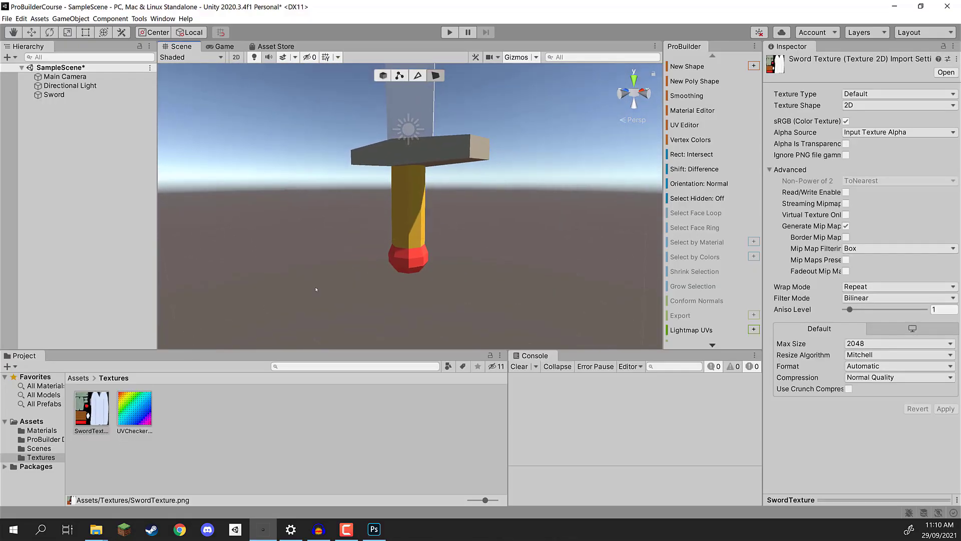
Change the Sword material in the Materials folder to the Standard shader and assign SwordTexture as its albedo map.
left_click(78, 377)
left_click(92, 409)
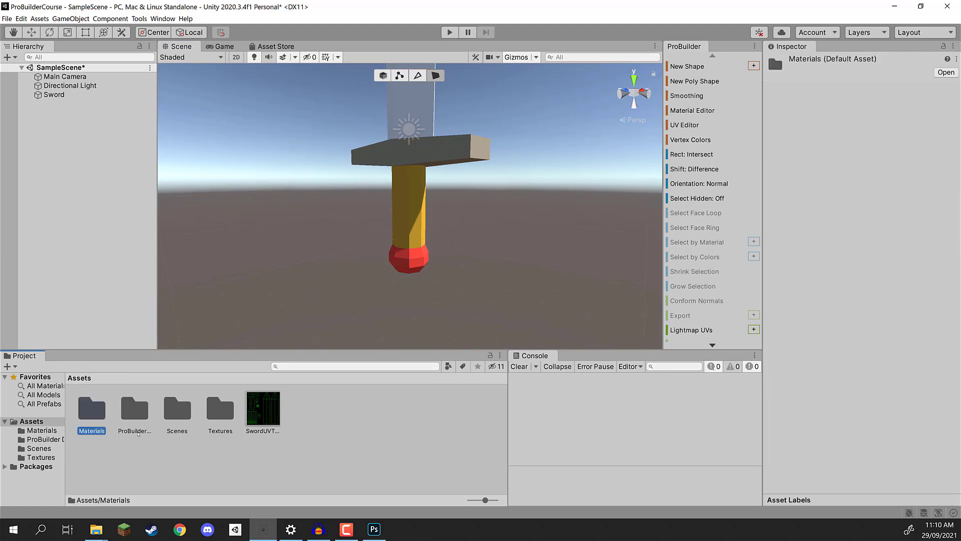
double_click(87, 410)
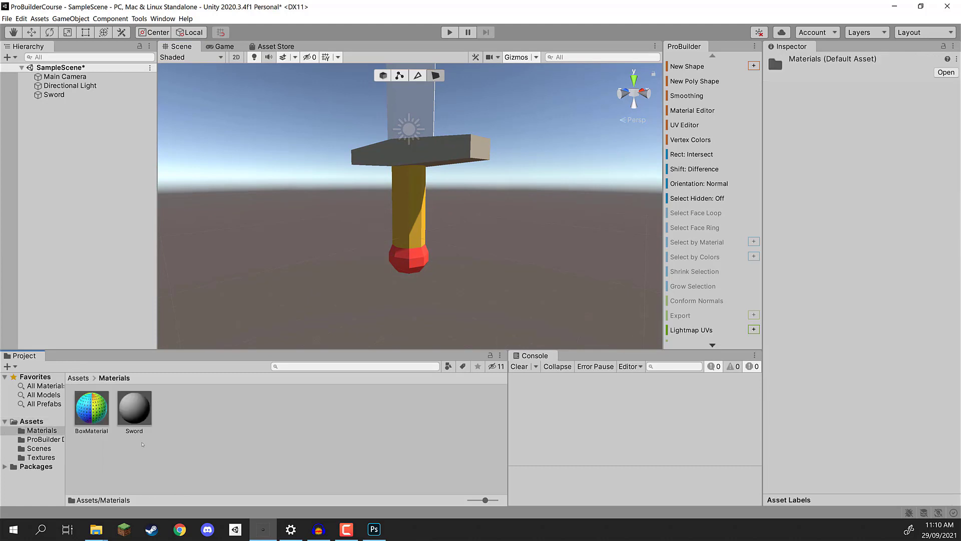
left_click(135, 409)
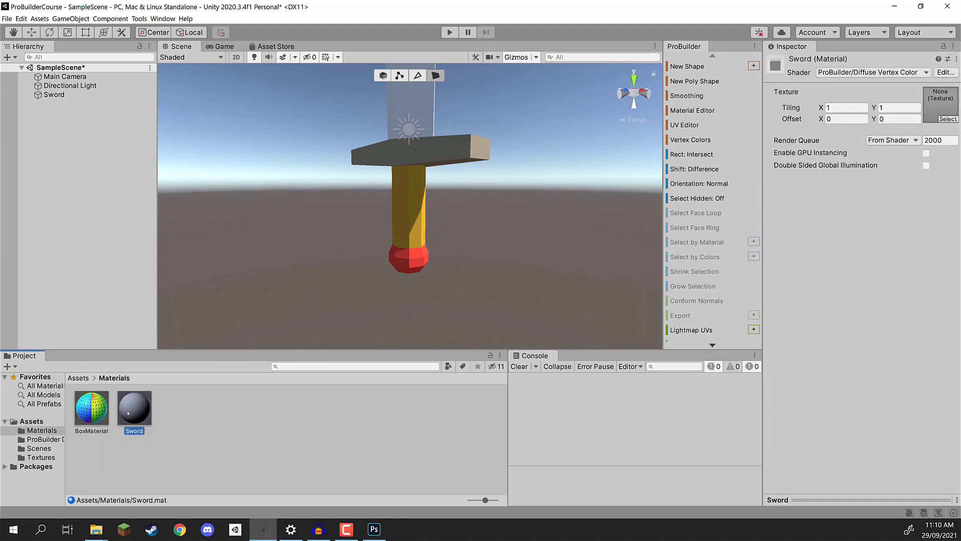
left_click(871, 73)
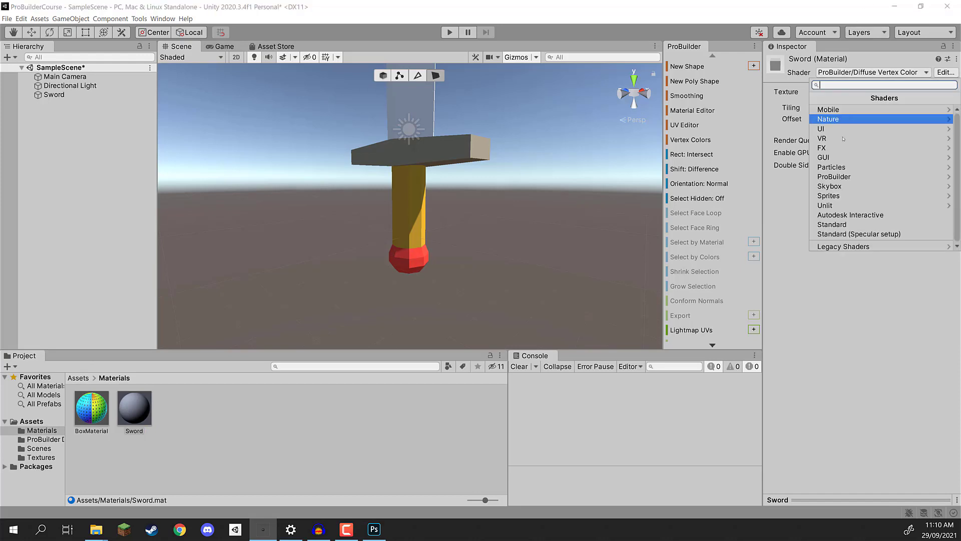
left_click(839, 223)
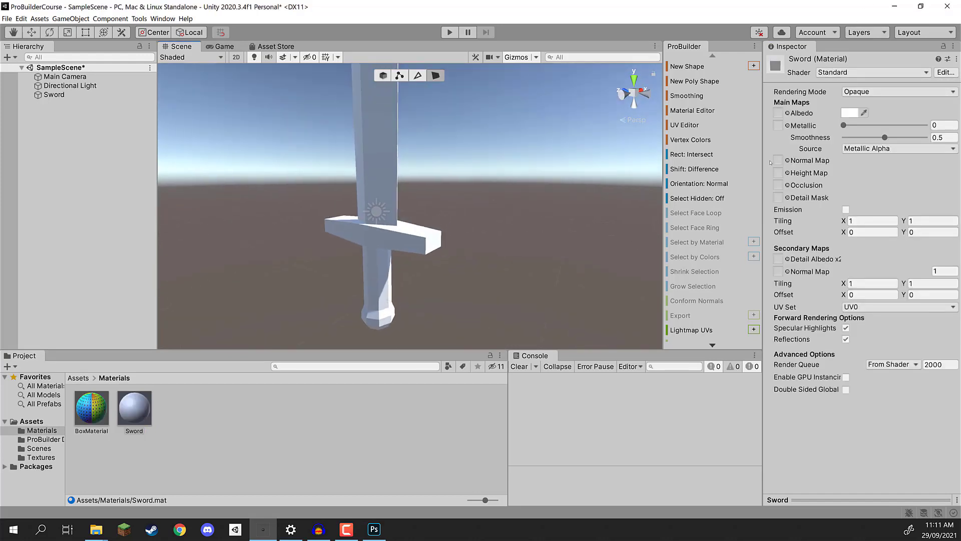
left_click(777, 112)
double_click(372, 180)
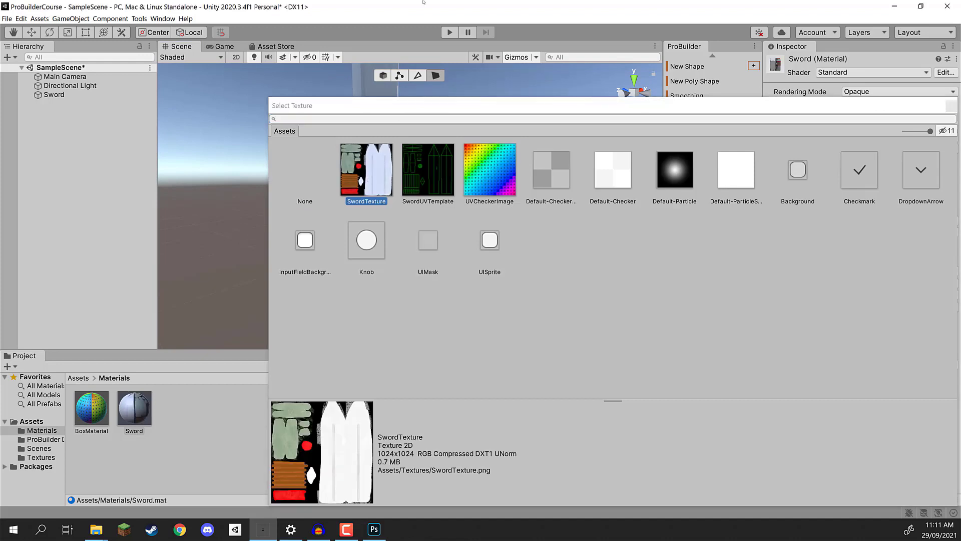
Examine how the texture sits on the sword's crossguard, handle, pommel and blade from several angles.
left_click_drag(401, 175, 431, 174, "alt")
key("w")
key("q")
right_click_drag(431, 174, 313, 138)
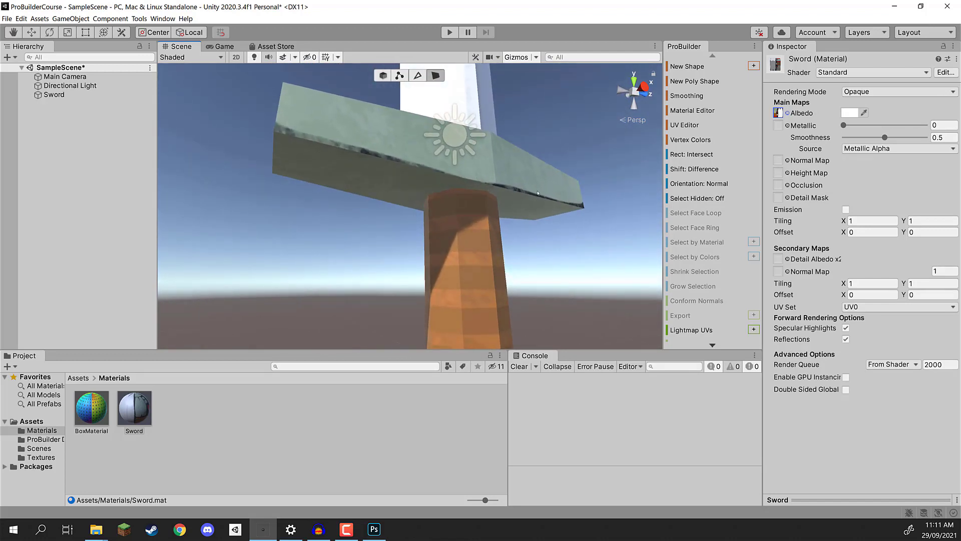
right_click_drag(551, 204, 447, 192)
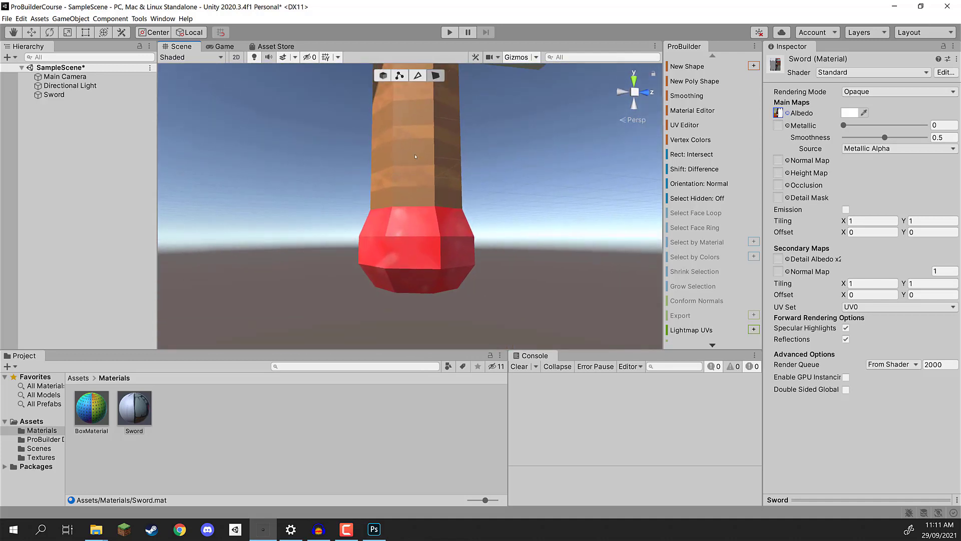
right_click_drag(415, 156, 448, 95)
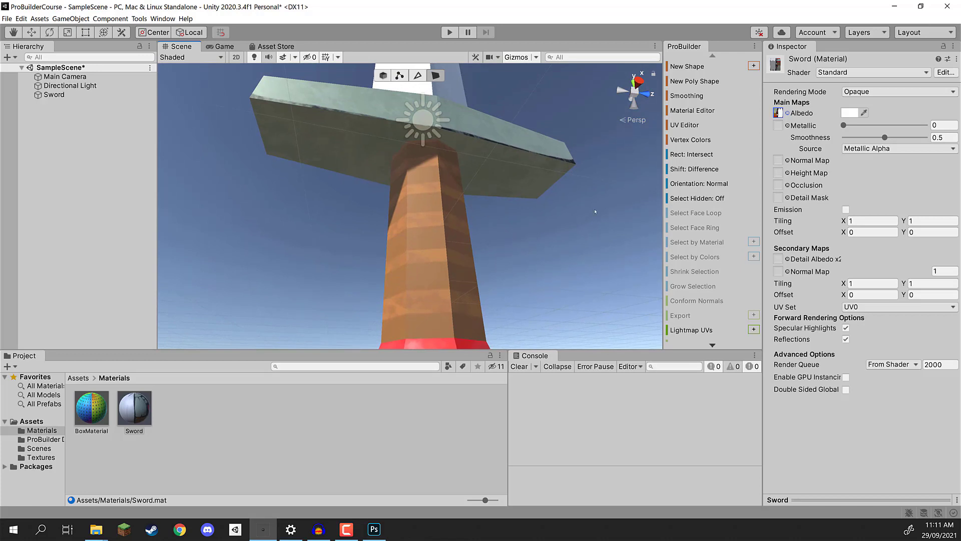
right_click_drag(485, 139, 608, 248)
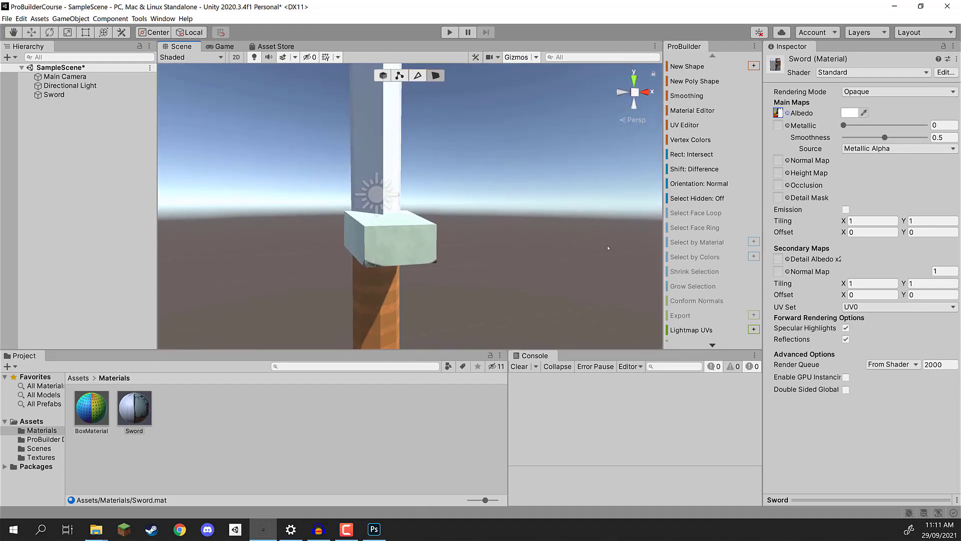
right_click_drag(532, 259, 344, 295)
key("s")
key("s")
key("w")
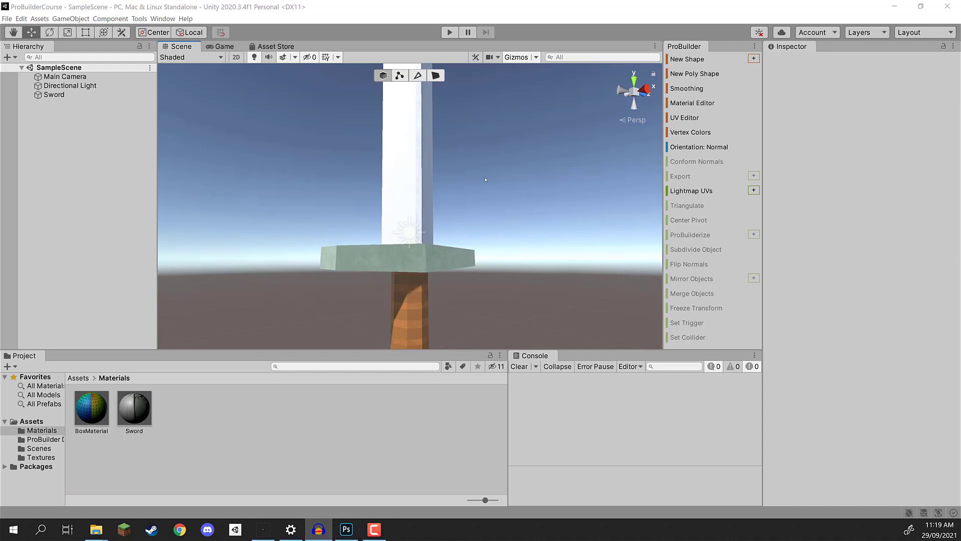
Select the Sword object and open its ProBuilder export options.
left_click(82, 94)
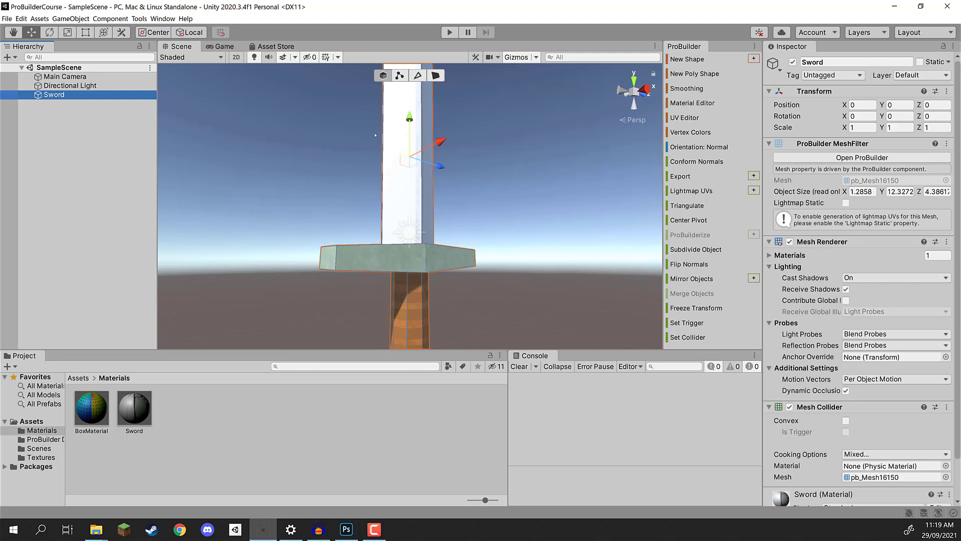
right_click_drag(375, 135, 352, 185)
key("s")
key("e")
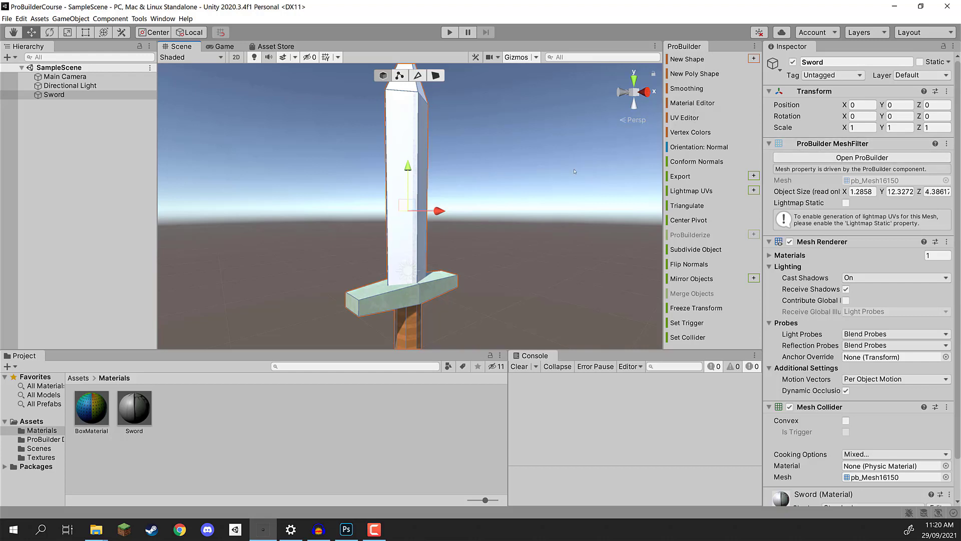
left_click_drag(503, 123, 475, 154, "alt")
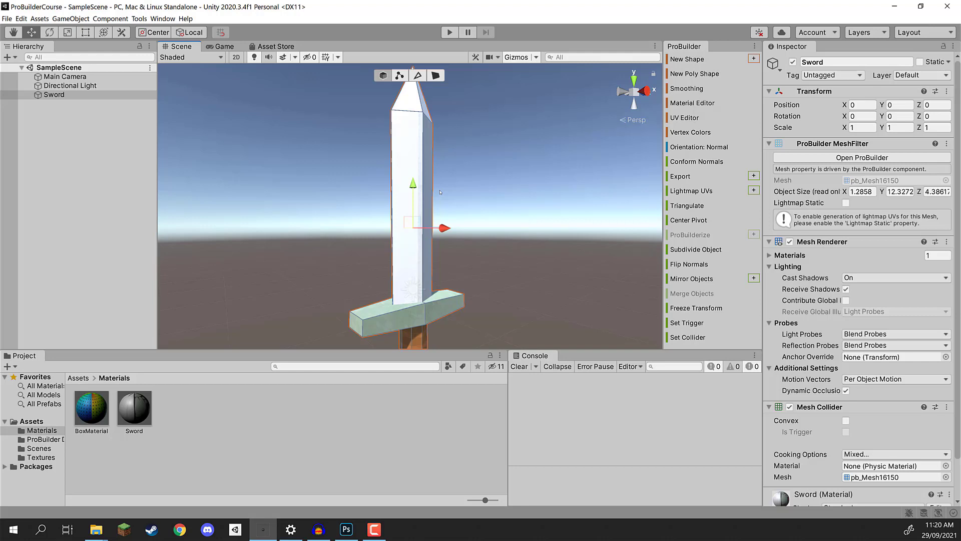
left_click_drag(452, 180, 415, 172, "alt")
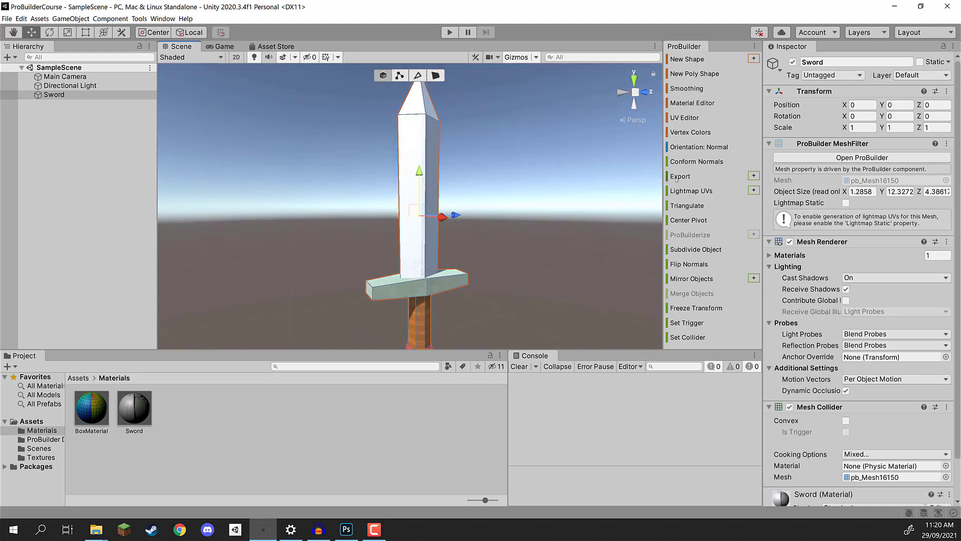
left_click(754, 176)
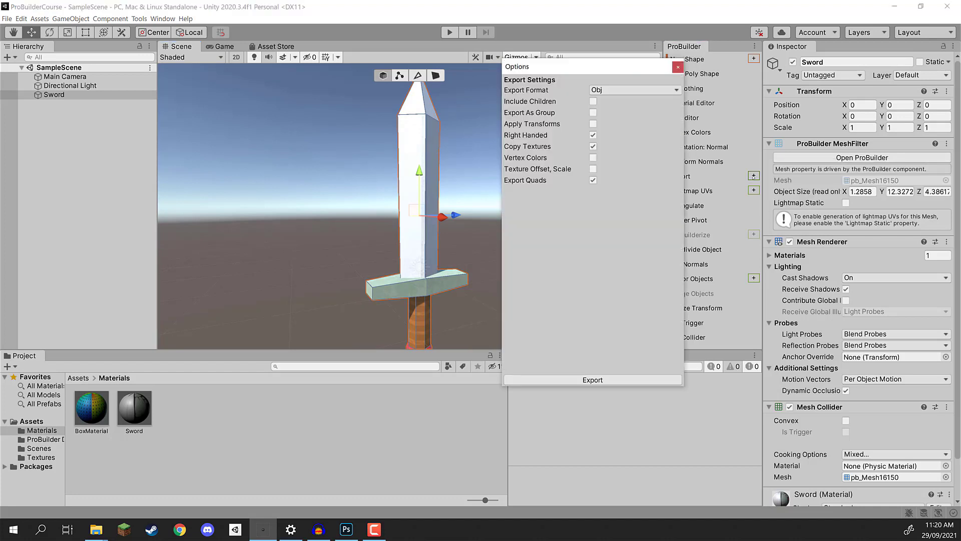
left_click_drag(552, 68, 508, 84)
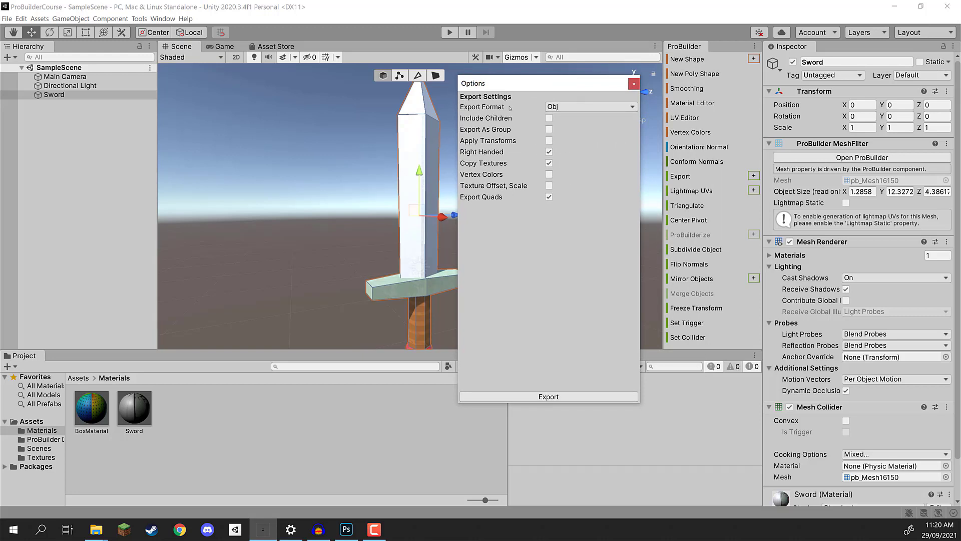
Choose Obj as the export format for the sword.
left_click(588, 108)
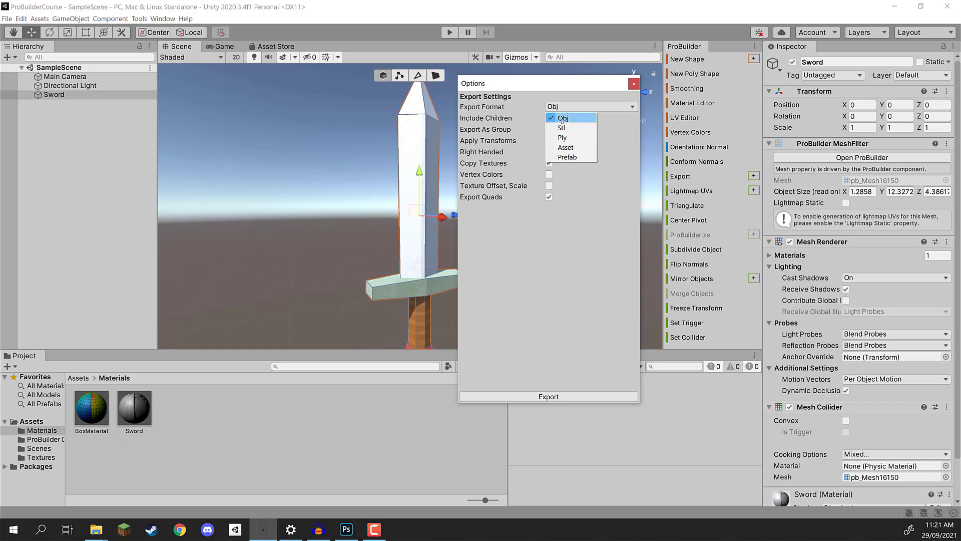
left_click(562, 121)
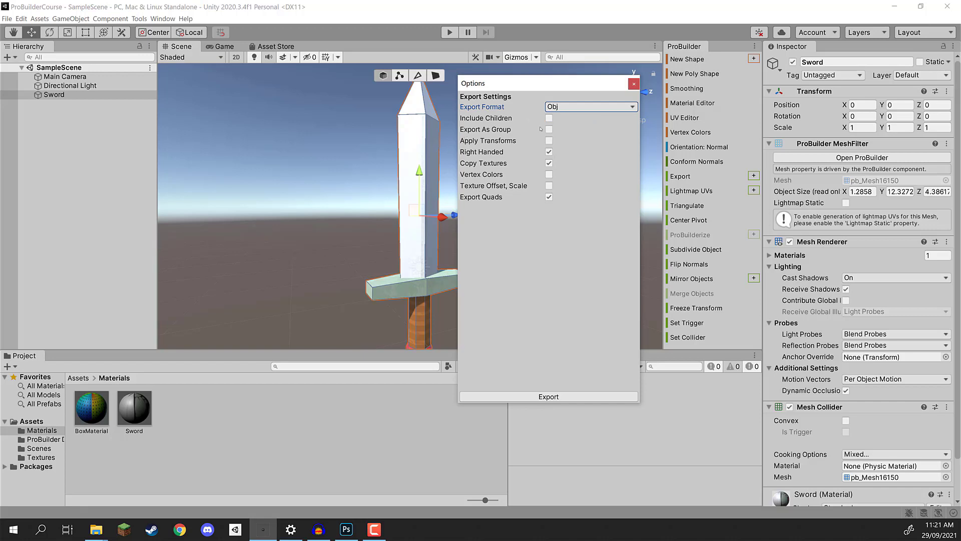
left_click_drag(527, 82, 597, 84)
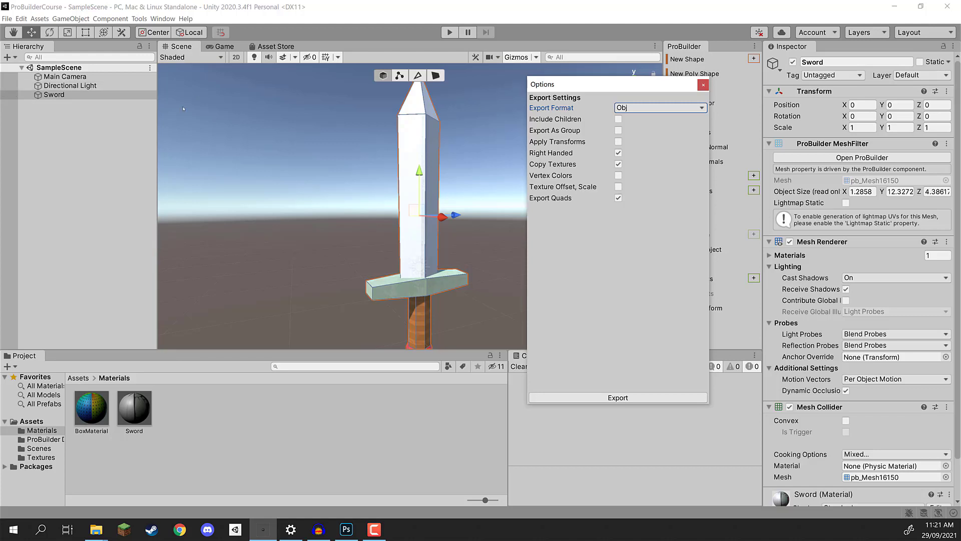
Review the Include Children, Right Handed and Vertex Colors export options.
left_click(618, 120)
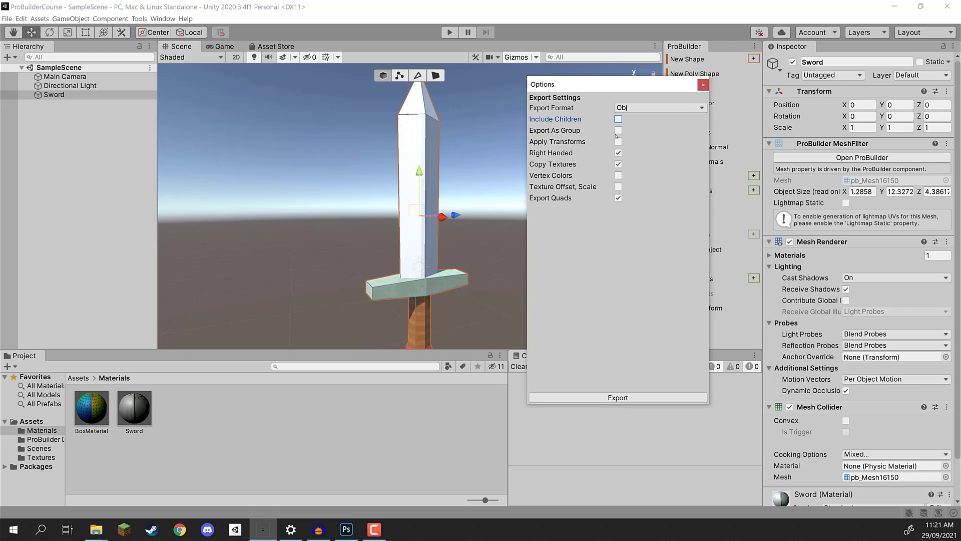
left_click_drag(628, 86, 606, 89)
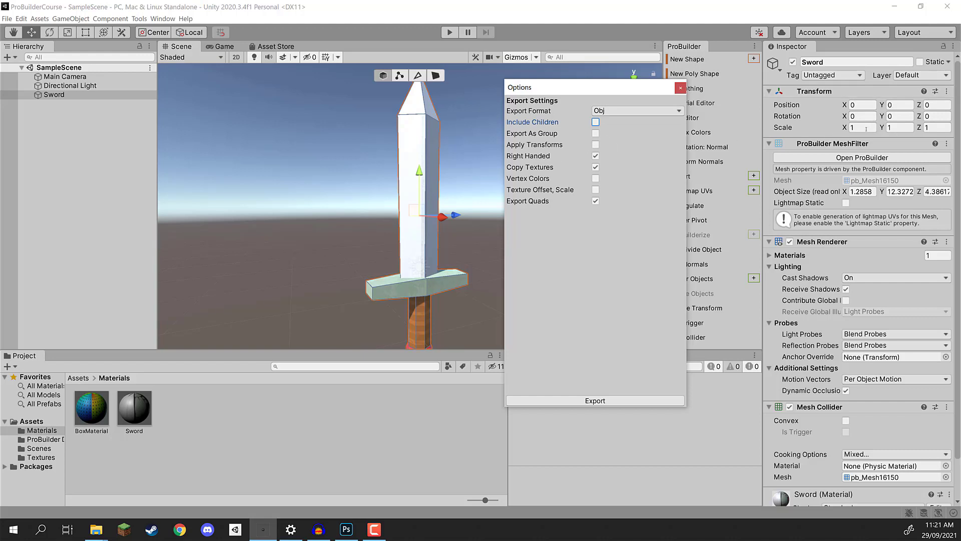
left_click(559, 160)
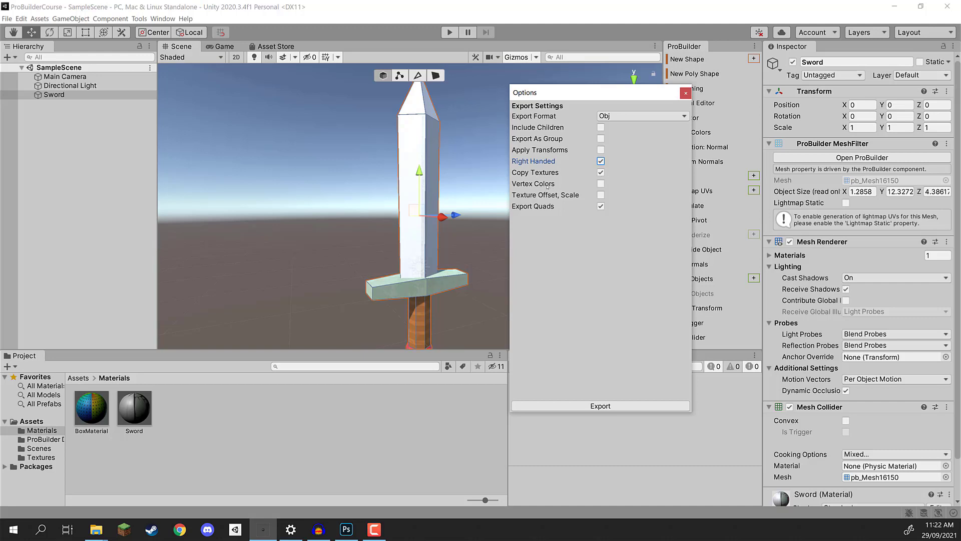
left_click(601, 184)
Examine the sword's faces and texture up close around the pommel, handle and crossguard before exporting.
left_click_drag(460, 186, 359, 131, "alt")
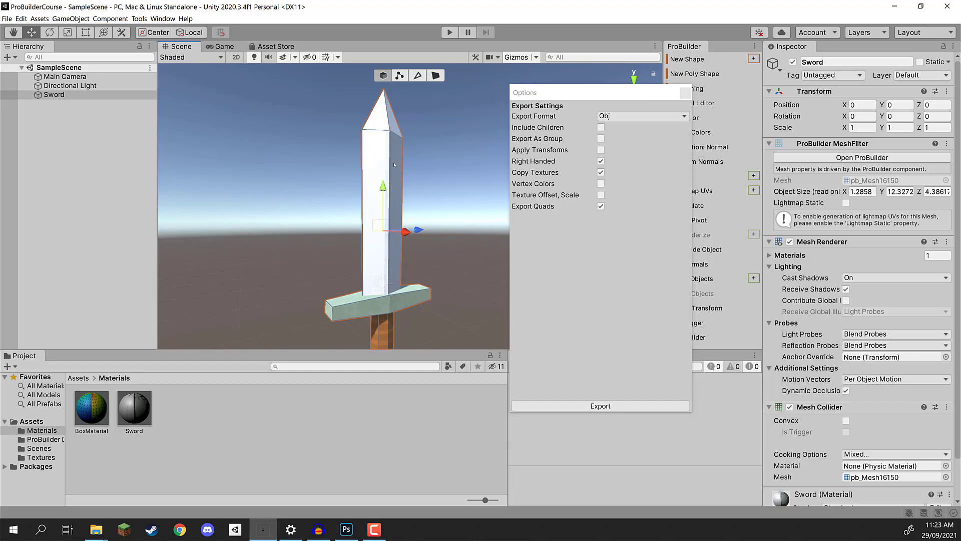
right_click_drag(406, 200, 400, 263)
key("w")
key("q")
key("w")
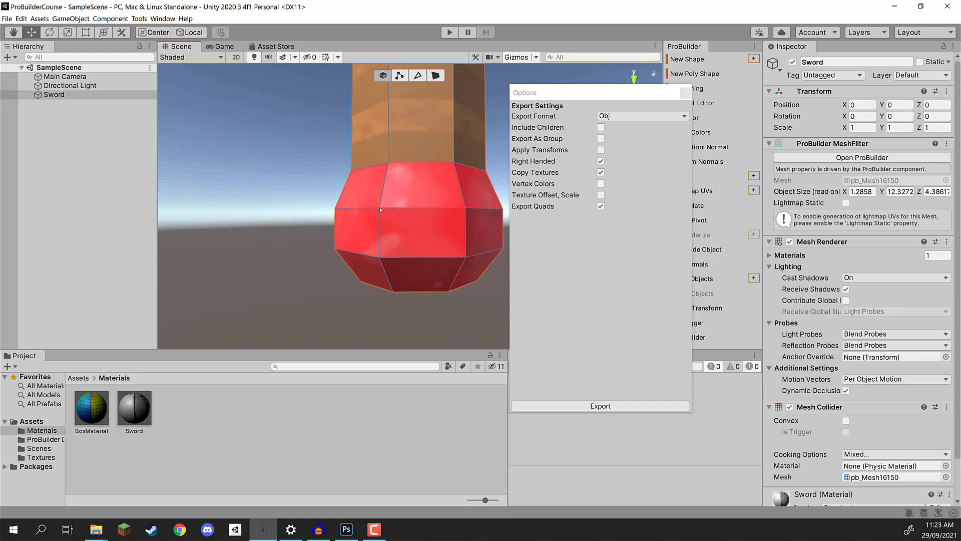
key("e")
right_click_drag(381, 145, 388, 112)
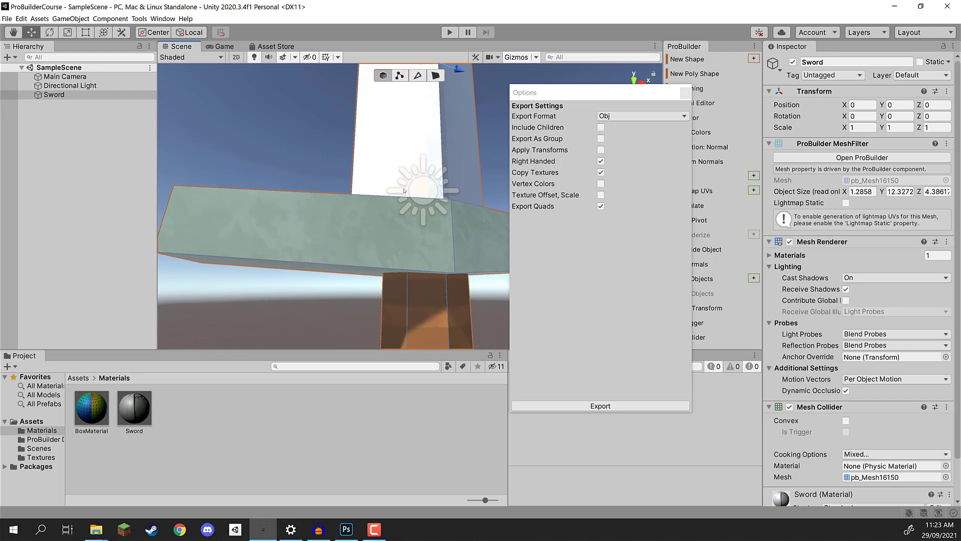
right_click_drag(417, 194, 274, 173)
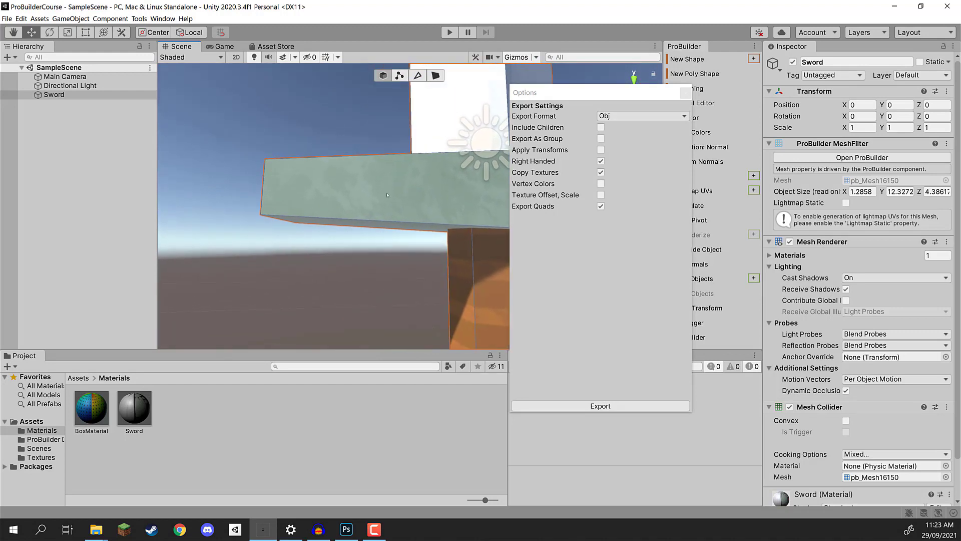
right_click_drag(387, 196, 444, 199)
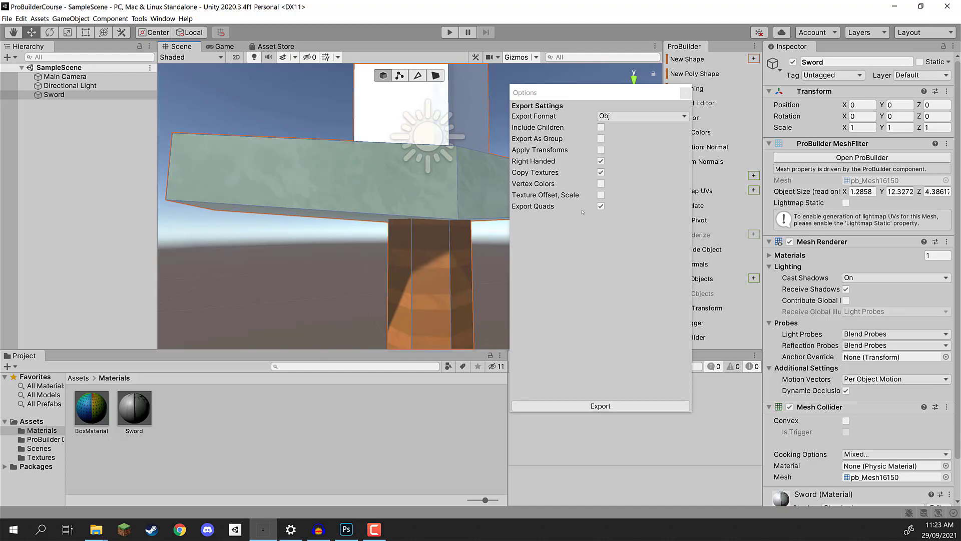
Start the Obj export of the sword and create a folder named Models inside the project's Assets folder.
scroll(337, 207, "down", 5)
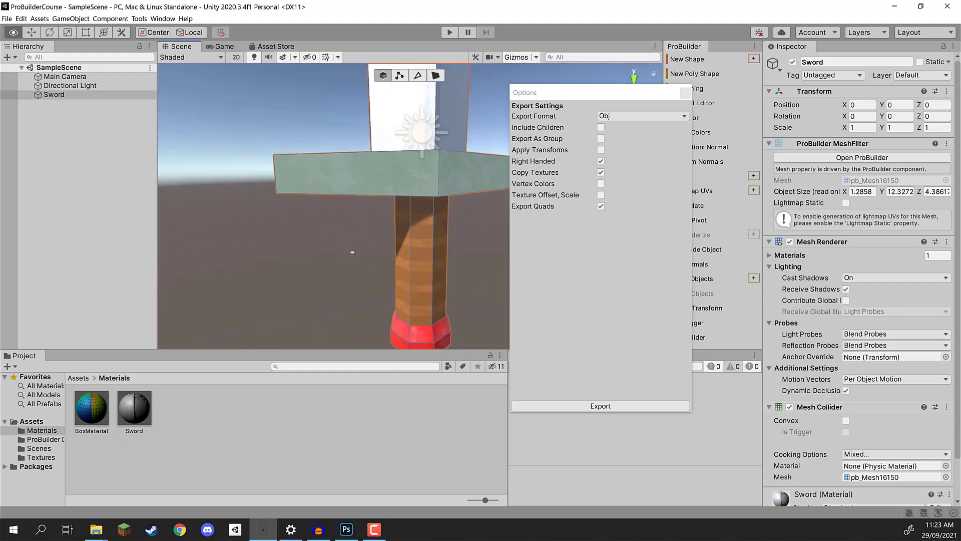
left_click(601, 406)
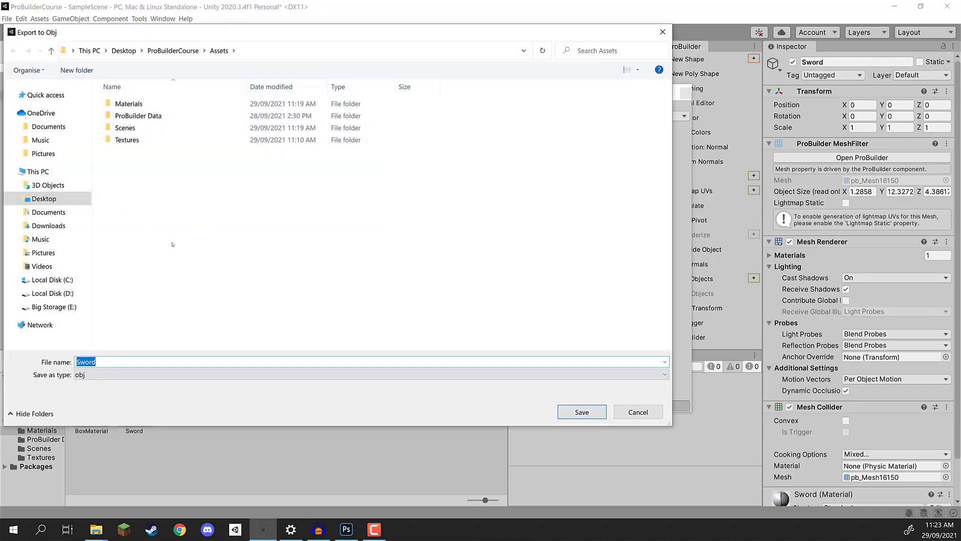
right_click(169, 178)
mouse_move(270, 315)
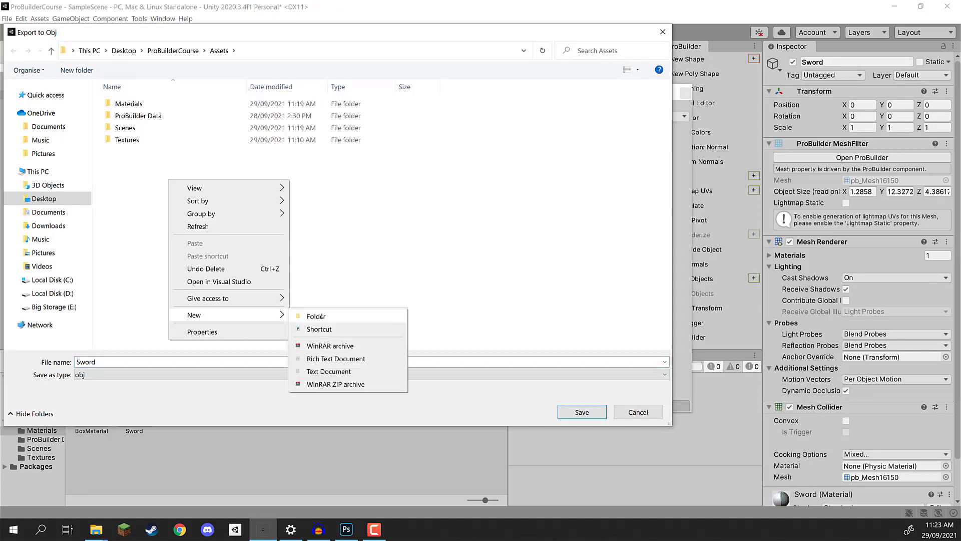
left_click(322, 316)
type("Models")
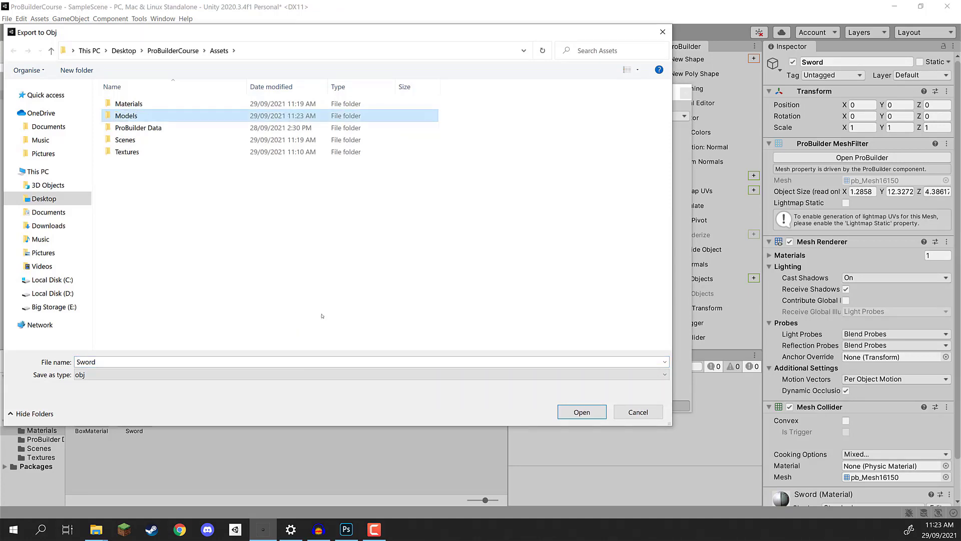
key("Return")
Save the exported model as Sword in the Models folder and close the export options.
double_click(153, 115)
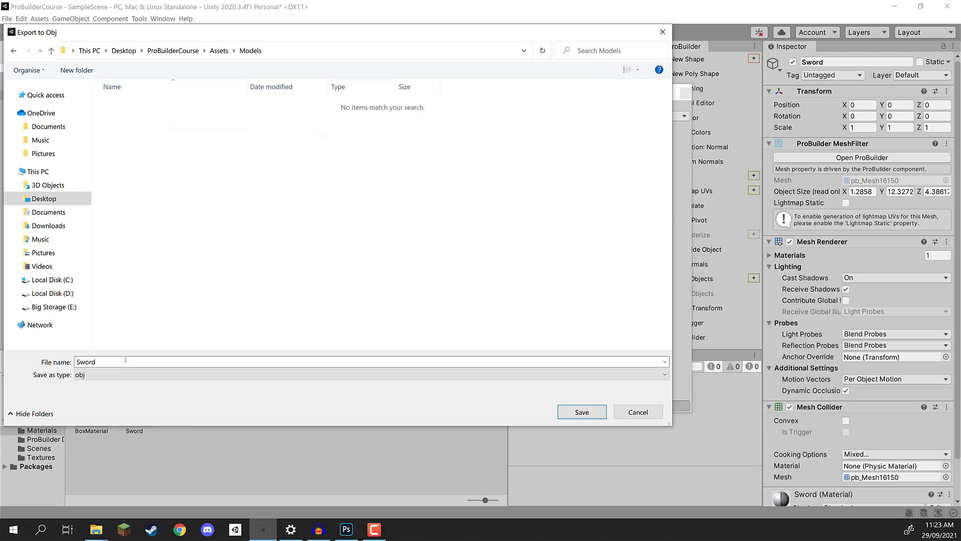
left_click(581, 412)
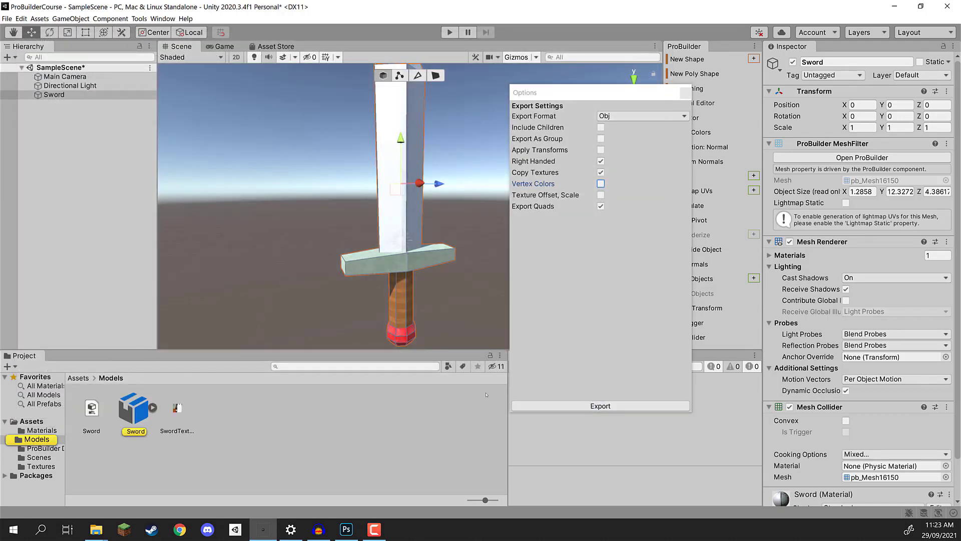
left_click(214, 402)
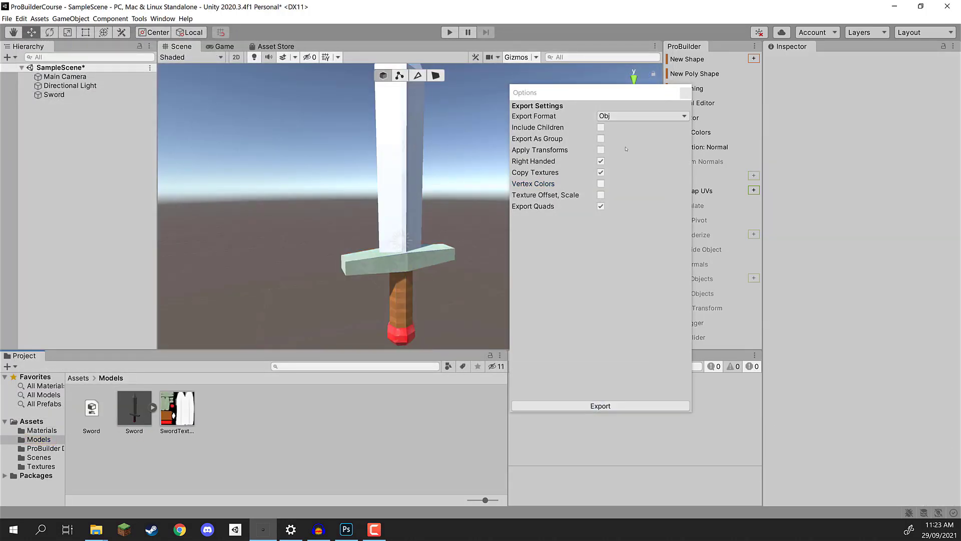
left_click(685, 93)
Deactivate the original ProBuilder Sword object in the scene.
left_click(54, 95)
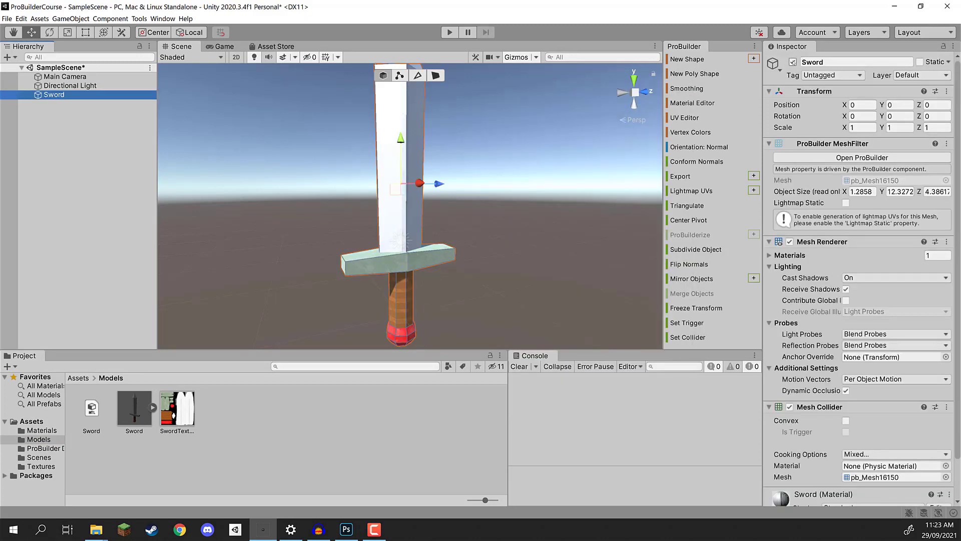
left_click(406, 177)
key("alt+shift+a")
left_click(59, 201)
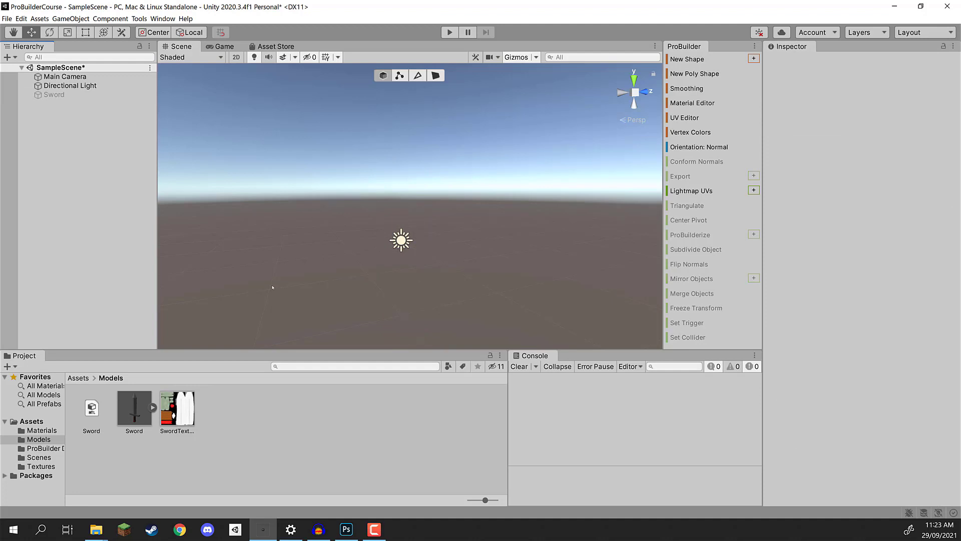
Examine the exported Sword model, SwordTexture image and Sword.mtl file in the Models folder, including their import settings and previews.
left_click(117, 444)
left_click(141, 419)
left_click(826, 500)
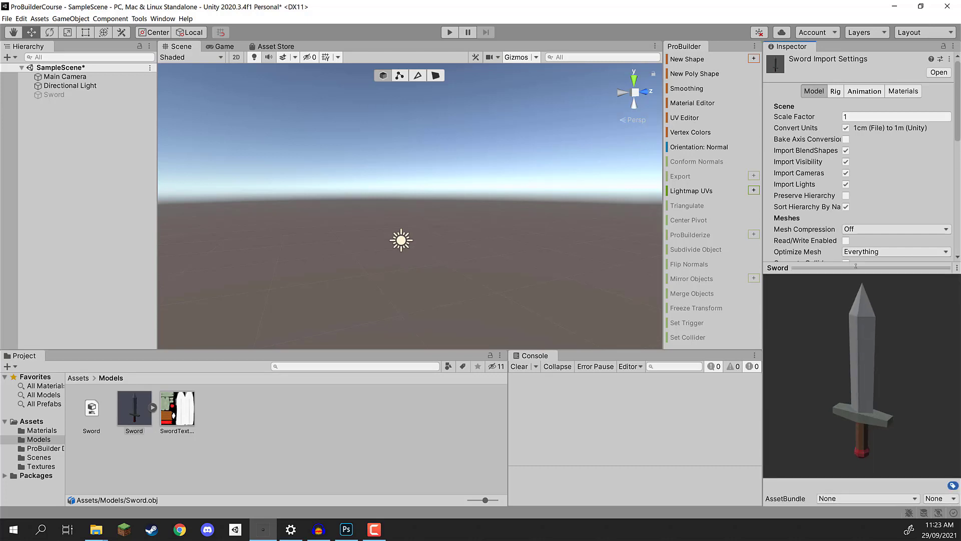
left_click_drag(831, 301, 864, 281)
left_click(852, 265)
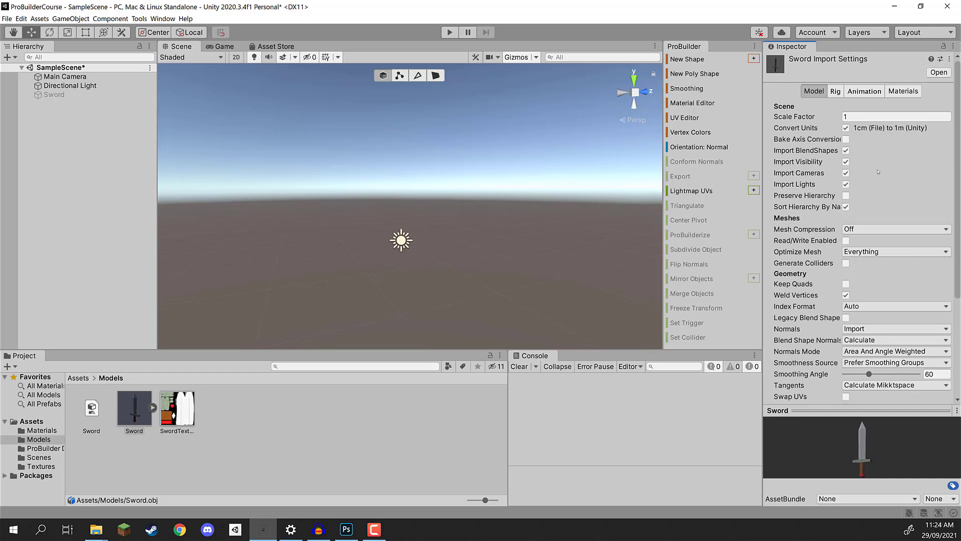
left_click(175, 416)
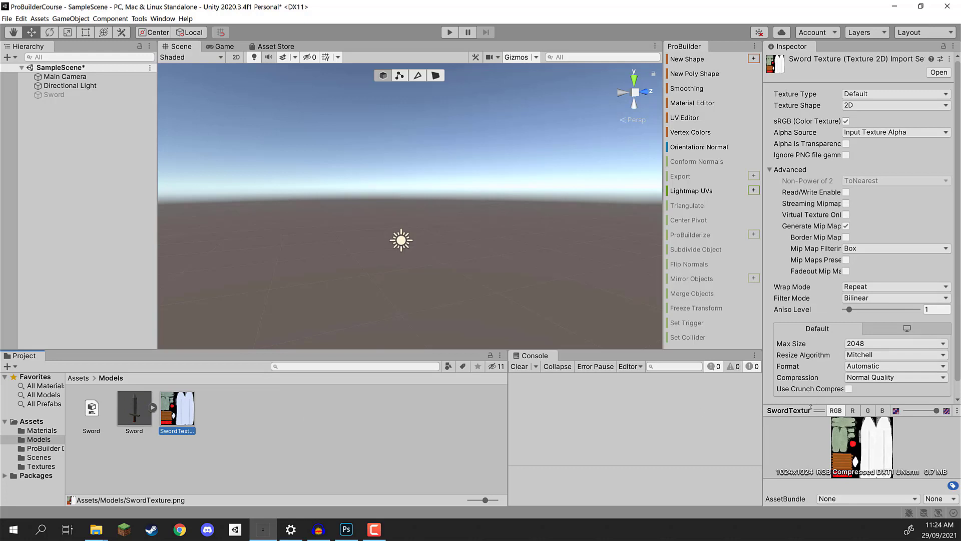
left_click_drag(810, 407, 887, 199)
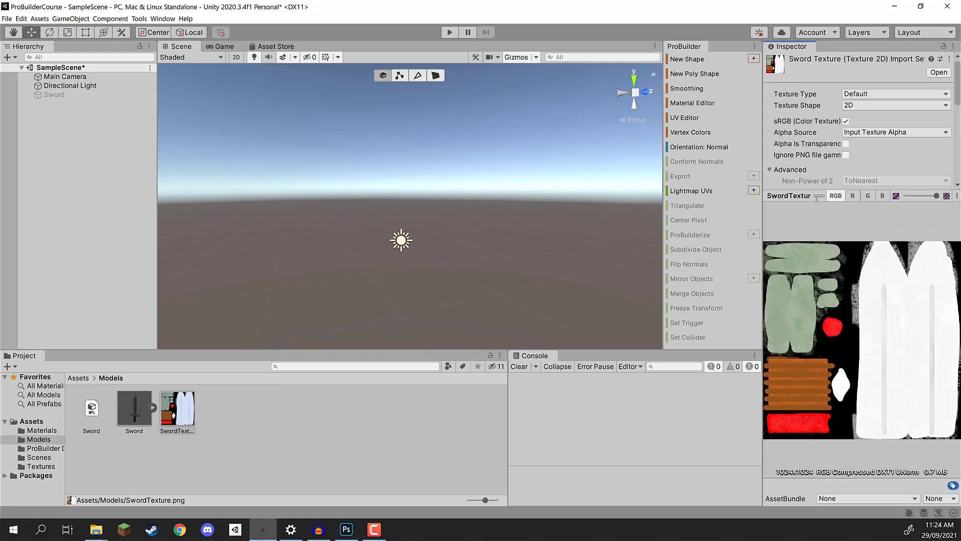
left_click_drag(817, 198, 815, 396)
left_click(99, 415)
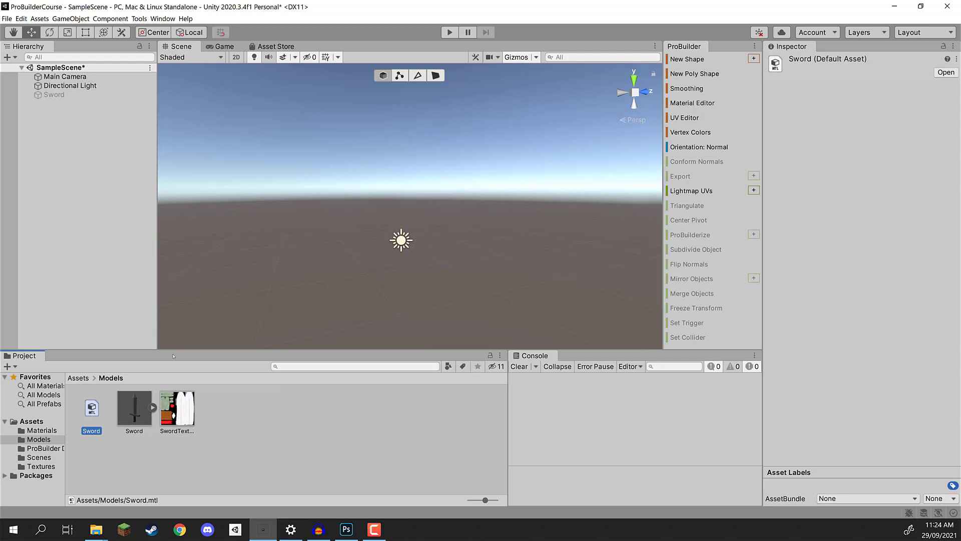
left_click(180, 417)
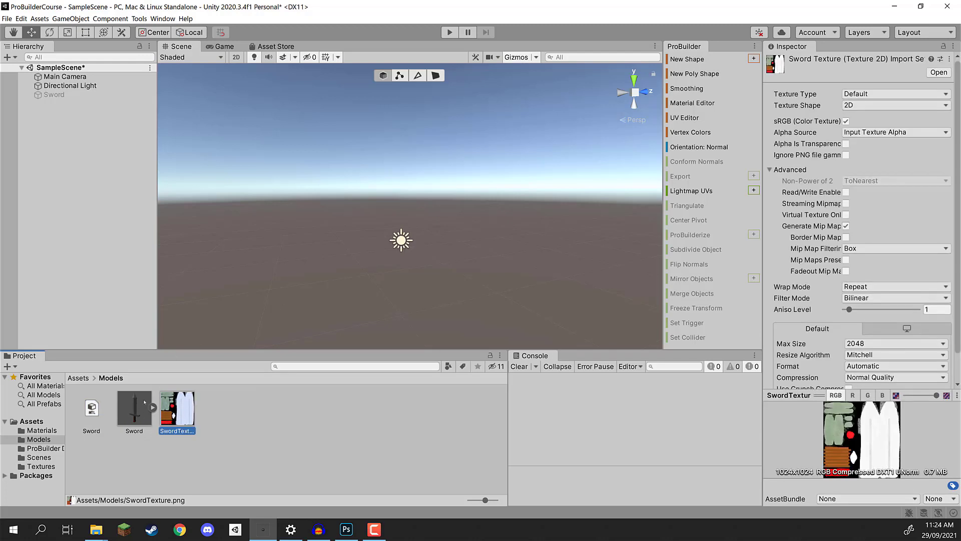
Place the exported Sword model from the Models folder into the scene and expand its hierarchy.
left_click_drag(145, 416, 414, 199)
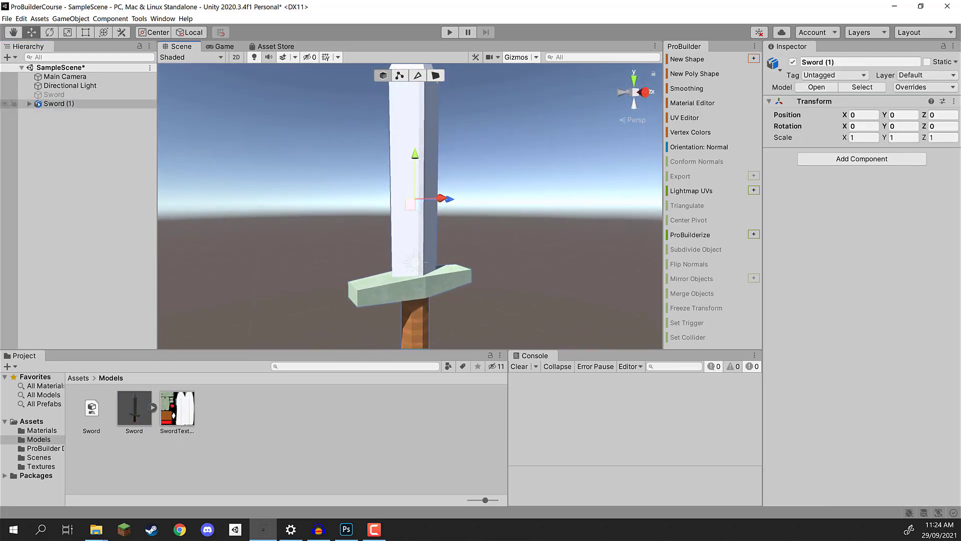
left_click(29, 103)
scroll(375, 149, "down", 2)
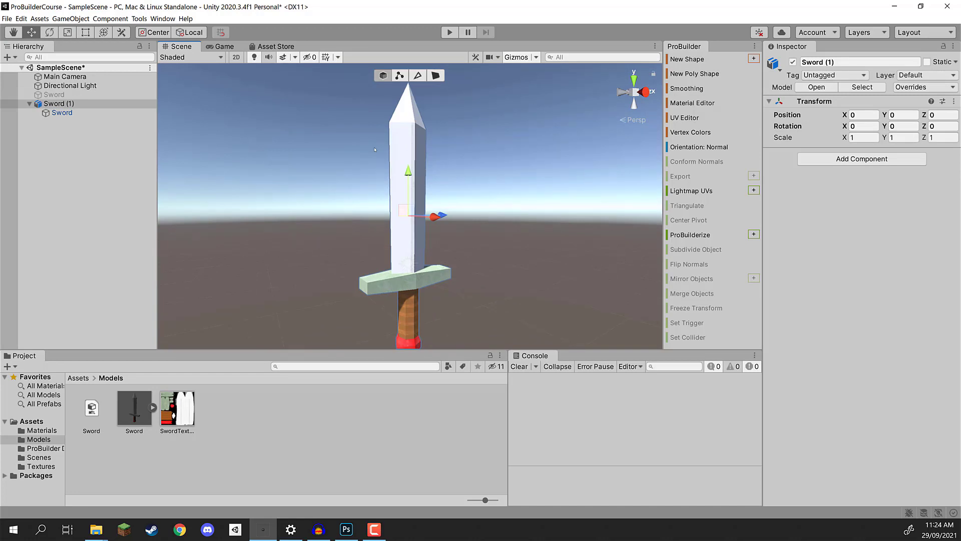
left_click_drag(477, 145, 483, 168, "alt")
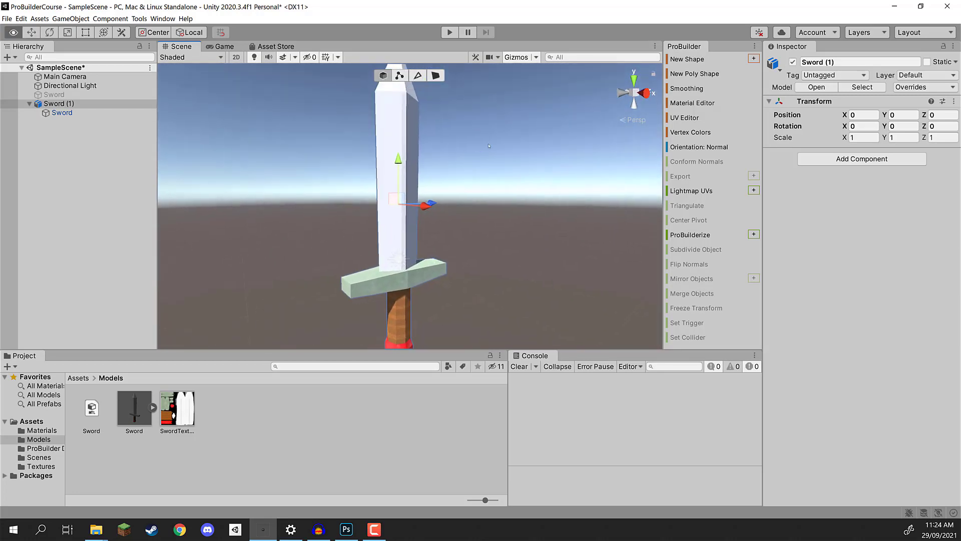
Review the exported model, texture and mtl files again, and inspect the placed sword's blade, crossguard and handle up close.
left_click(134, 408)
left_click(177, 408)
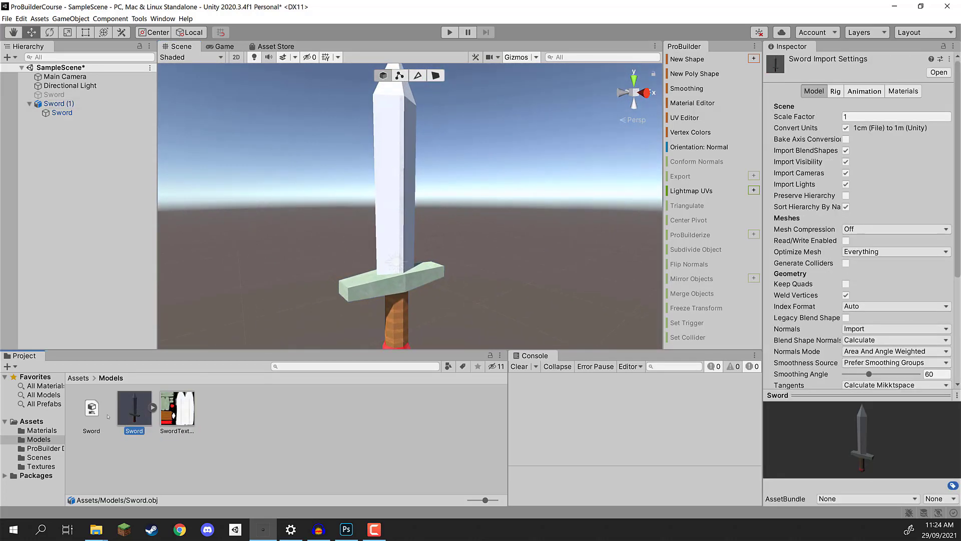
left_click(91, 408)
left_click(327, 339)
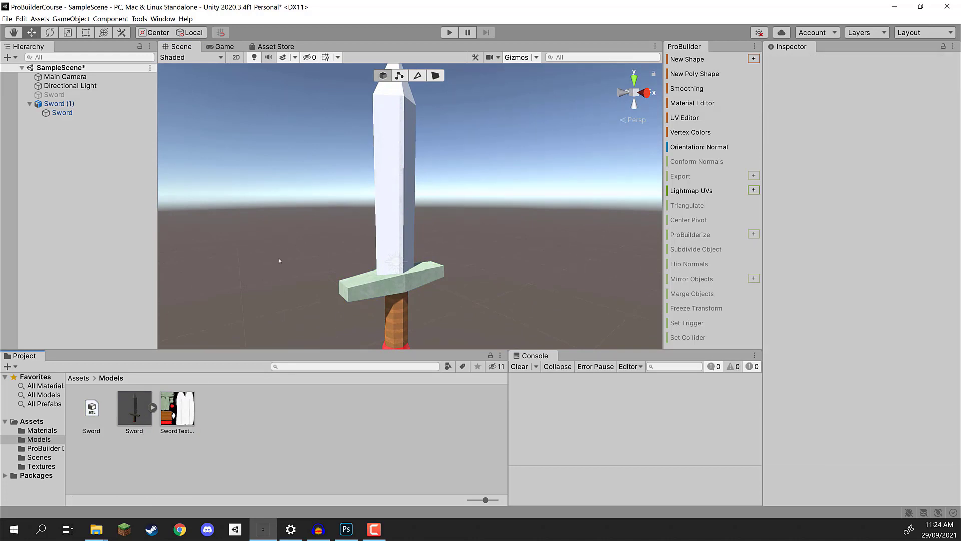
left_click_drag(280, 261, 357, 116, "alt")
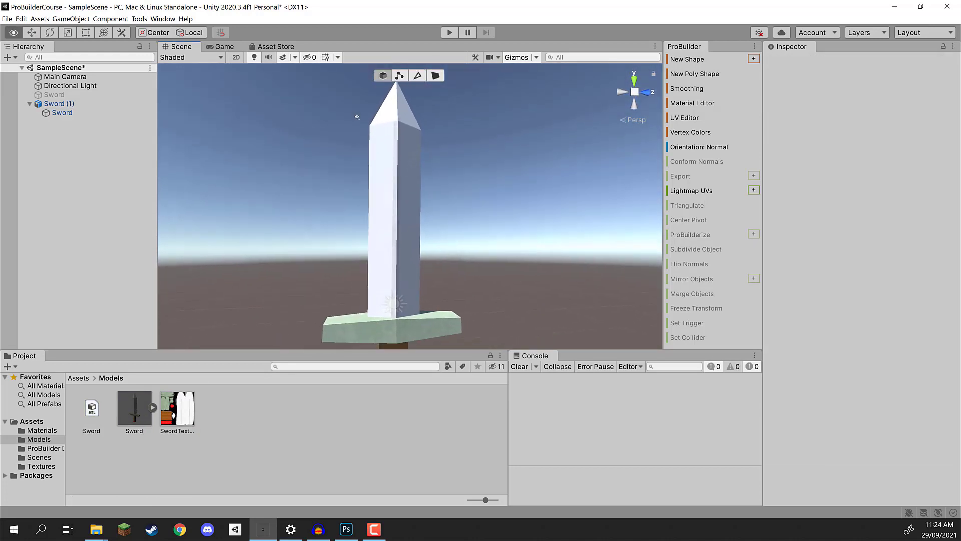
key("q")
key("w")
right_click_drag(357, 117, 308, 128)
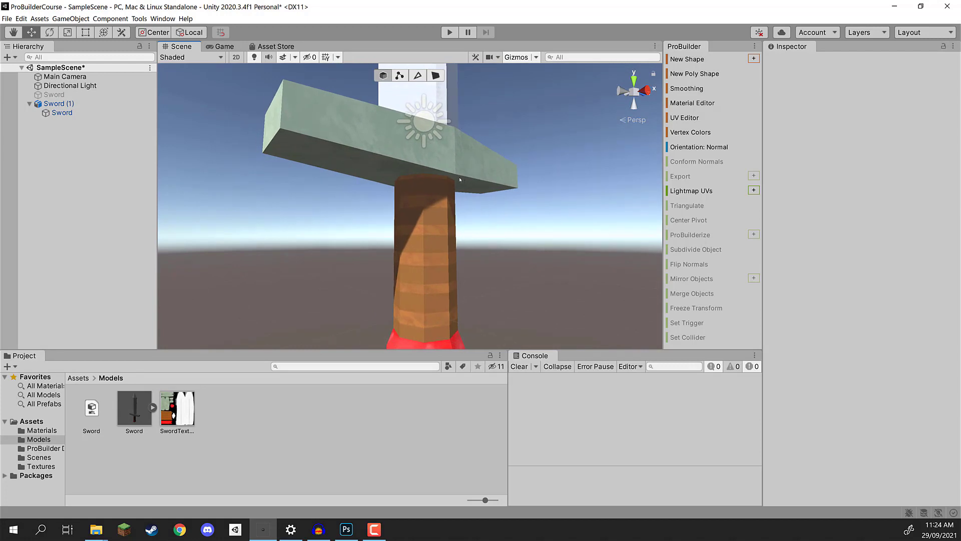
left_click(126, 411)
left_click(172, 408)
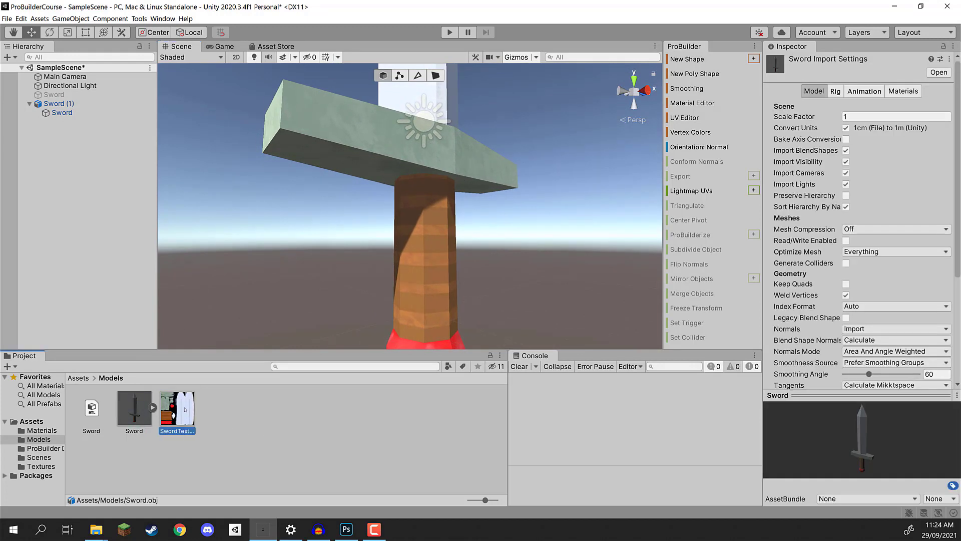
left_click(131, 406)
left_click(91, 404)
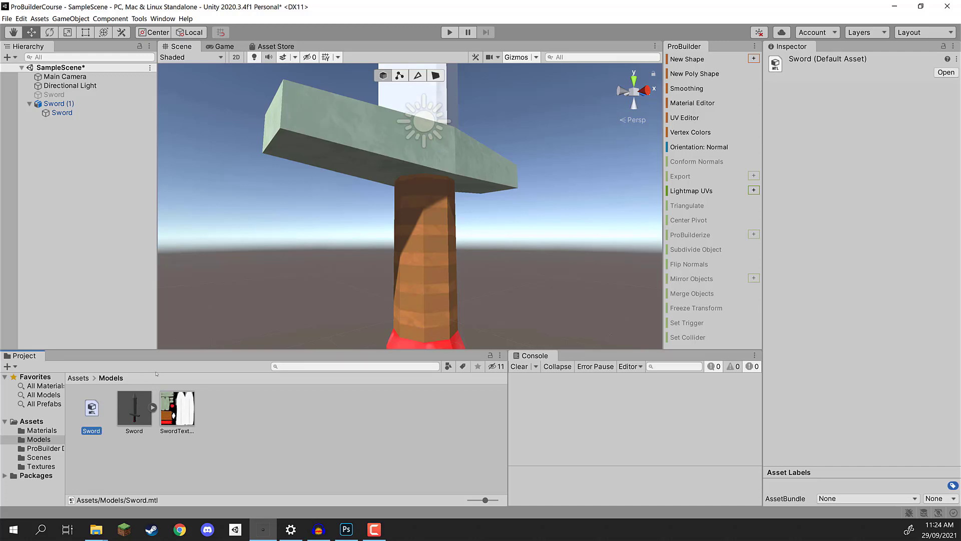
left_click(138, 411)
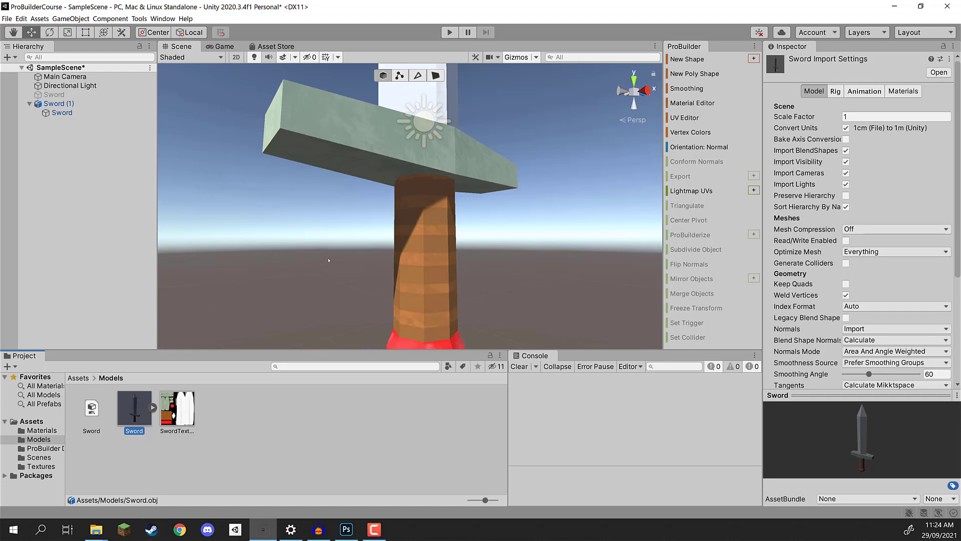
Select the Sword mesh nested under the placed model and examine its components and overall shape.
left_click_drag(574, 264, 455, 259, "alt")
left_click(455, 259)
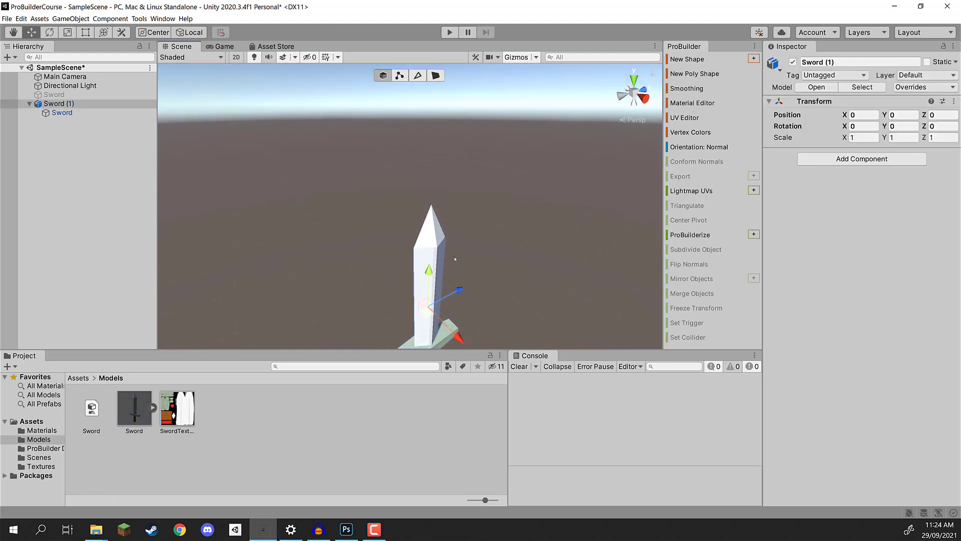
left_click(90, 112)
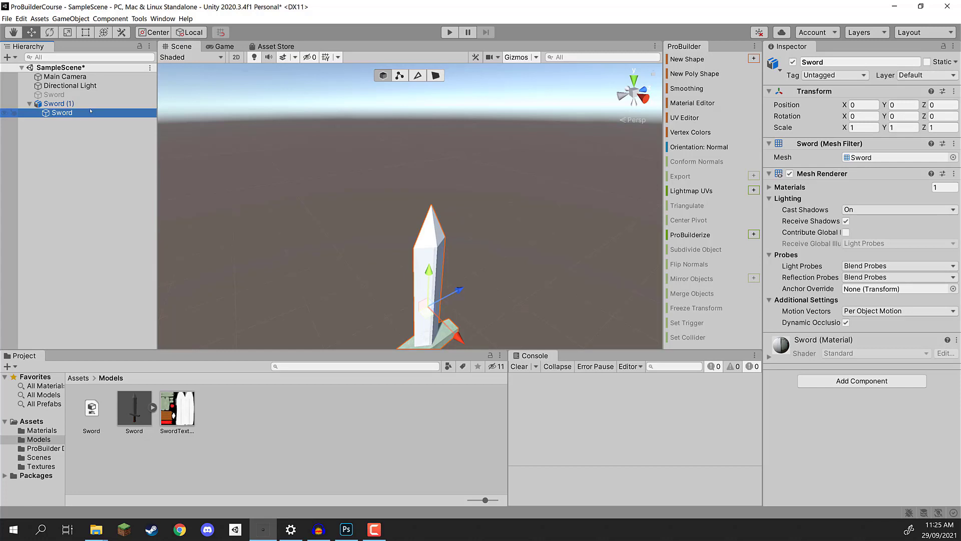
right_click_drag(402, 196, 401, 150)
key("q")
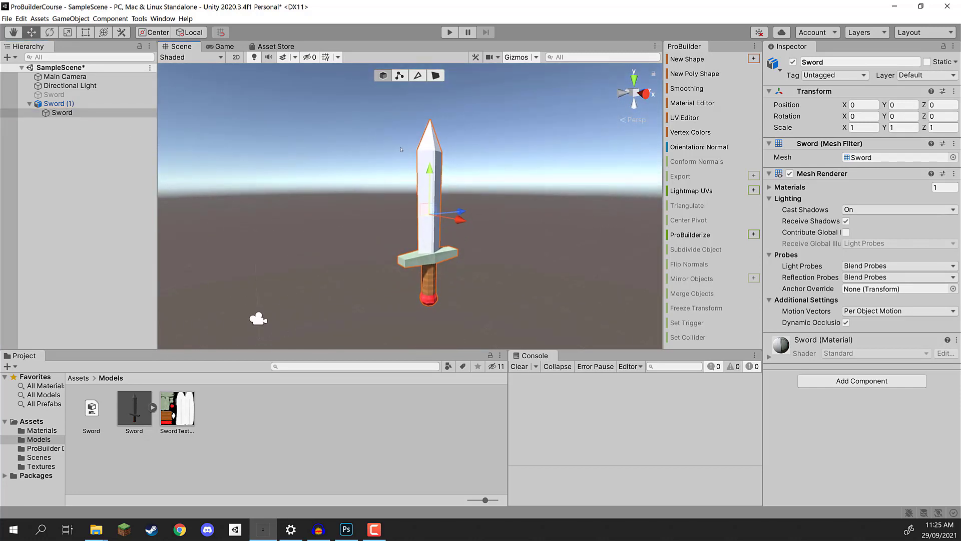